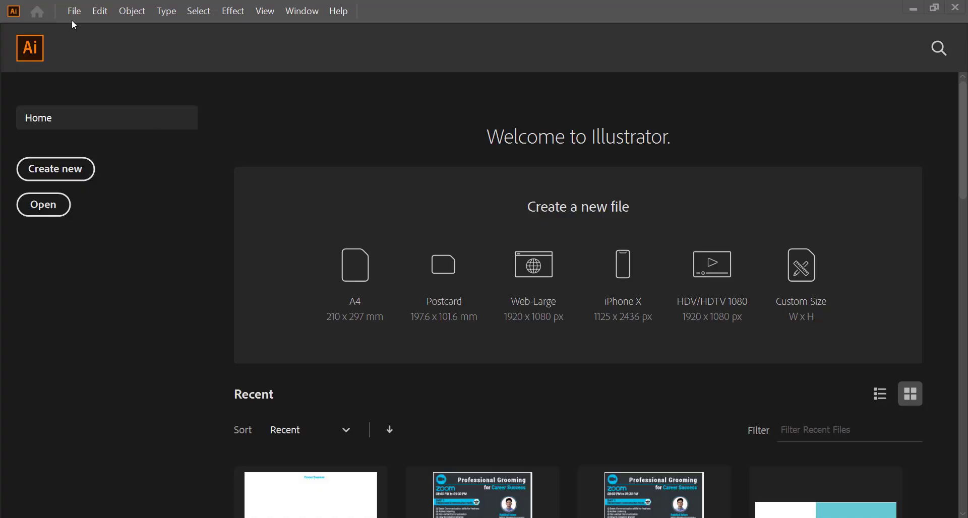
Step: Create a new 2000 × 2000 px document and paste in the ffa76e and e75b0b orange swatches
{"action": "left_click", "coordinate": [74, 12]}
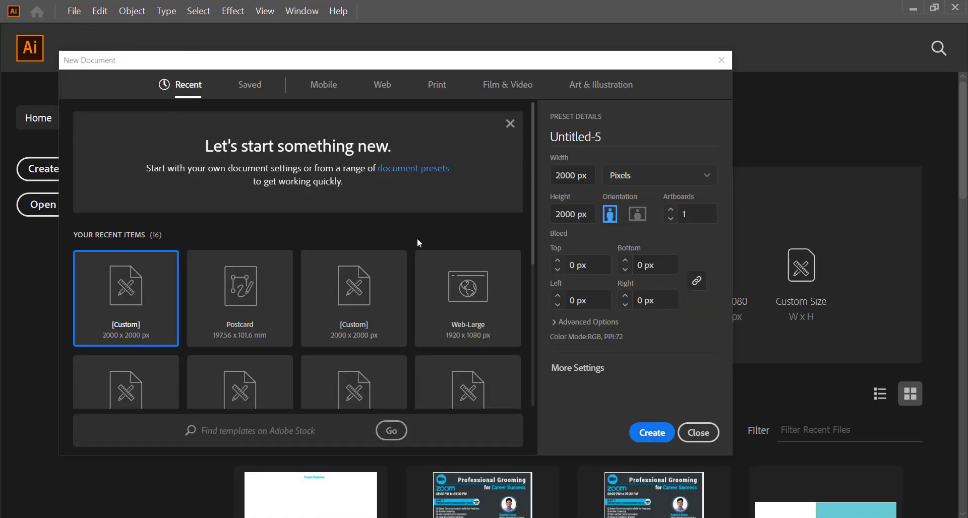
{"action": "left_click", "coordinate": [651, 432]}
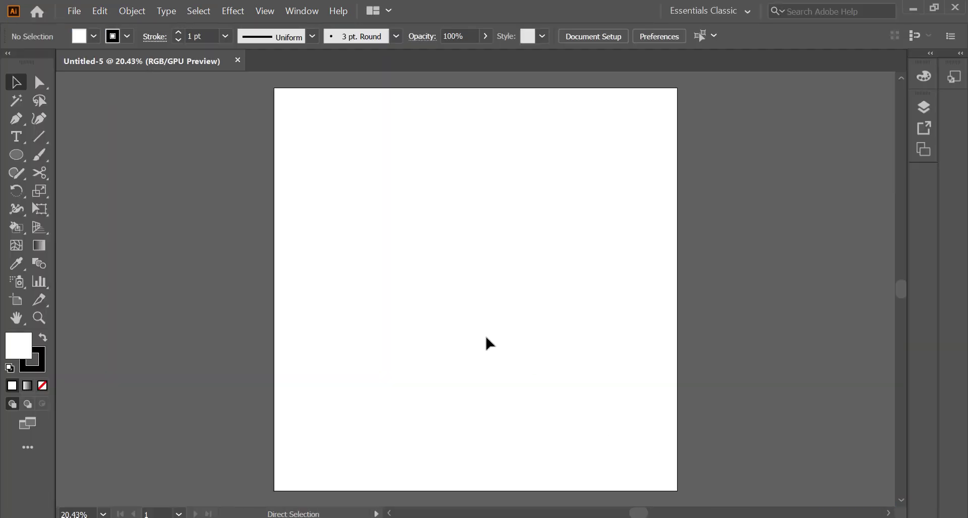
{"action": "key", "text": "ctrl+v"}
Step: Move the swatches left off the artboard and draw a circle at the artboard centre
{"action": "left_click_drag", "start_coordinate": [460, 302], "coordinate": [200, 278]}
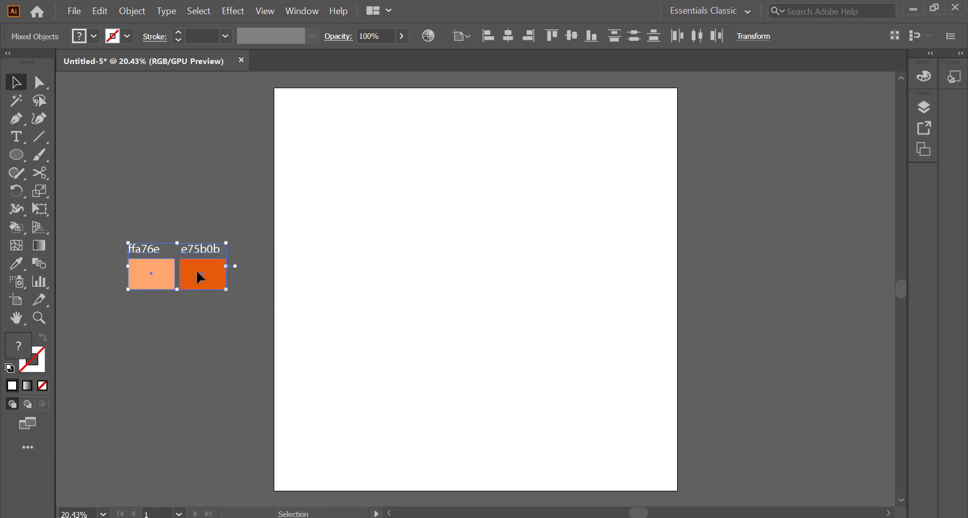
{"action": "left_click", "coordinate": [176, 196]}
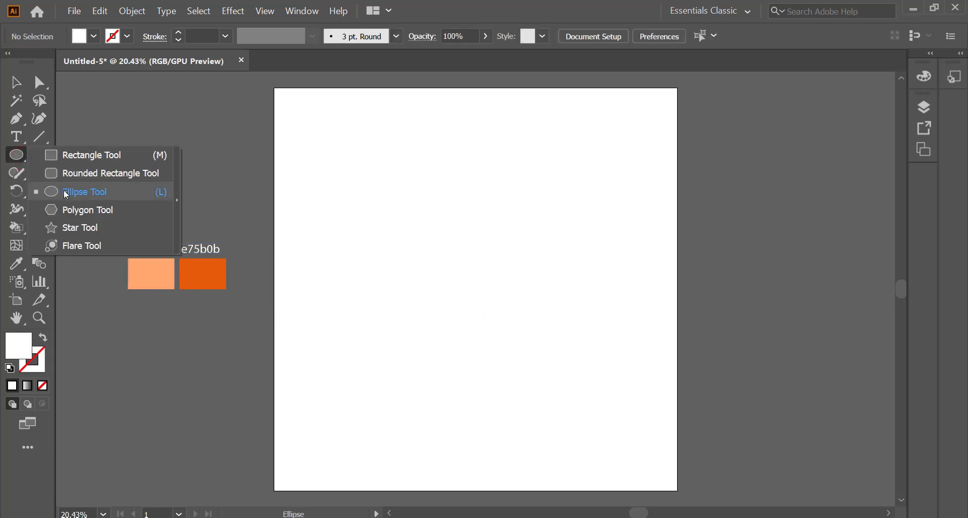
{"action": "left_click_drag", "start_coordinate": [24, 162], "coordinate": [64, 190]}
{"action": "left_click_drag", "start_coordinate": [476, 262], "coordinate": [544, 331]}
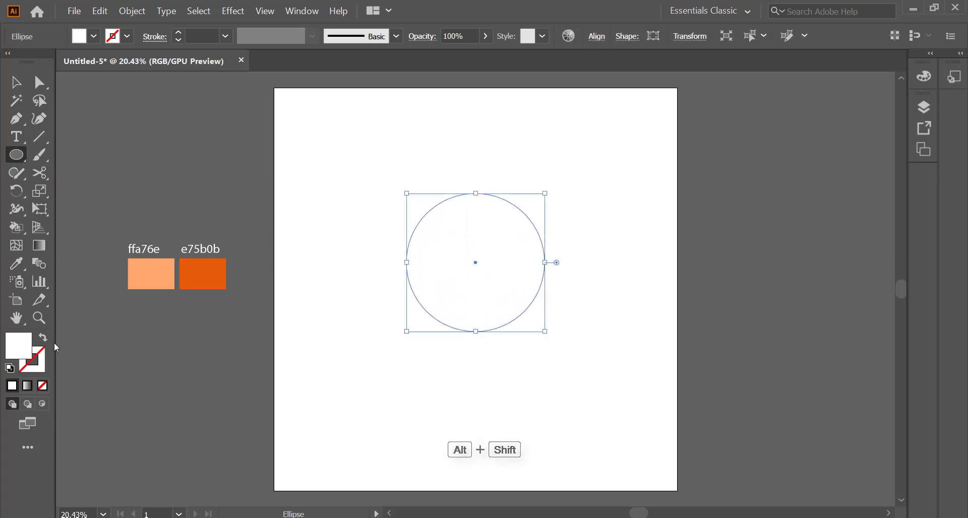
Step: Give the circle no fill and a black 15 pt stroke
{"action": "left_click", "coordinate": [42, 338]}
{"action": "left_click", "coordinate": [44, 357]}
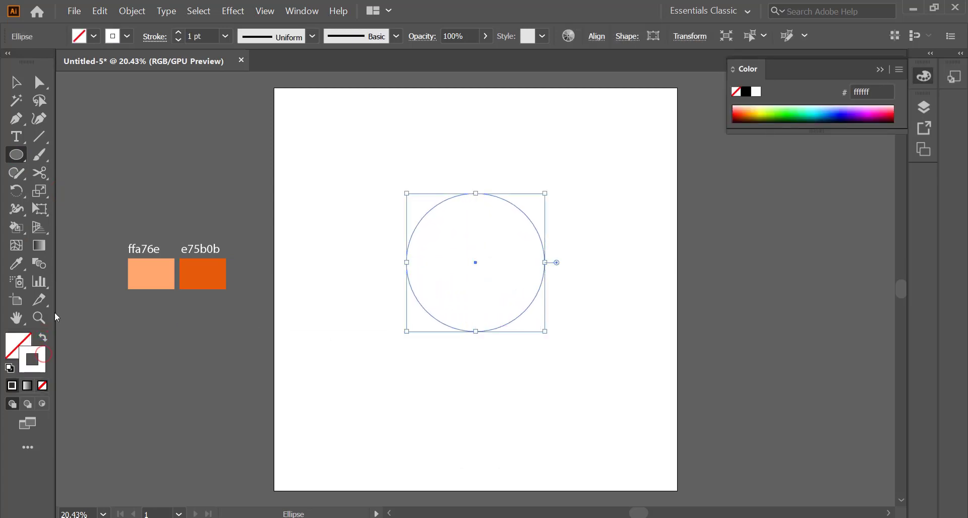
{"action": "left_click", "coordinate": [128, 36]}
{"action": "left_click", "coordinate": [42, 62]}
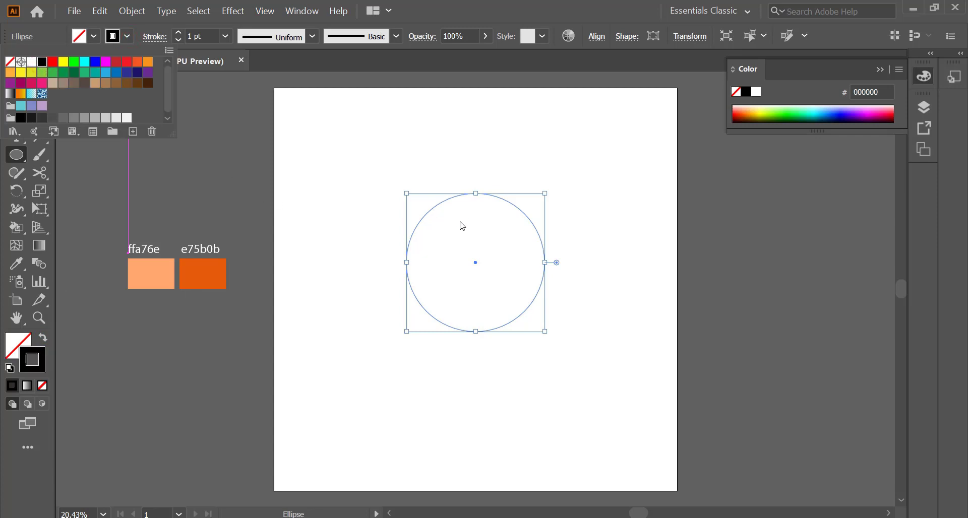
{"action": "left_click", "coordinate": [178, 33]}
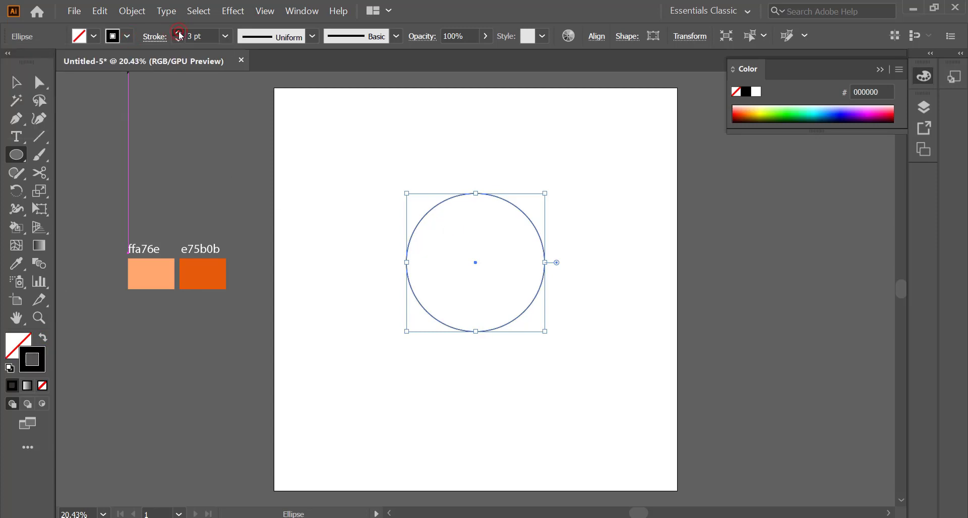
{"action": "left_click", "coordinate": [179, 33]}
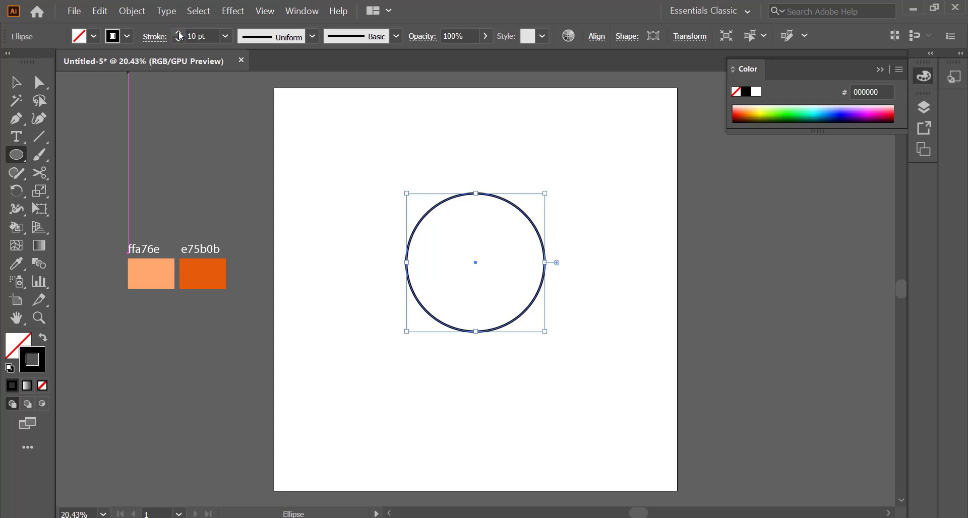
{"action": "left_click", "coordinate": [180, 33]}
{"action": "left_click", "coordinate": [179, 33]}
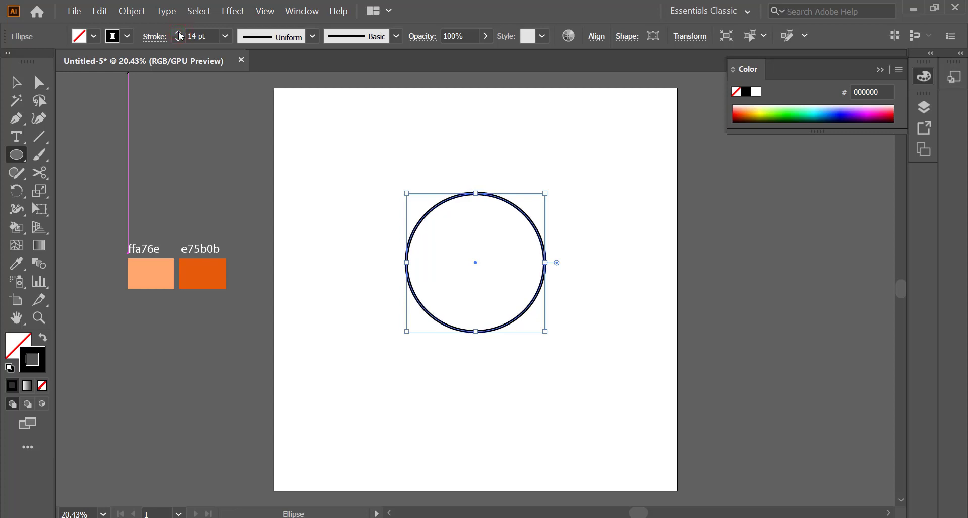
{"action": "left_click", "coordinate": [179, 32]}
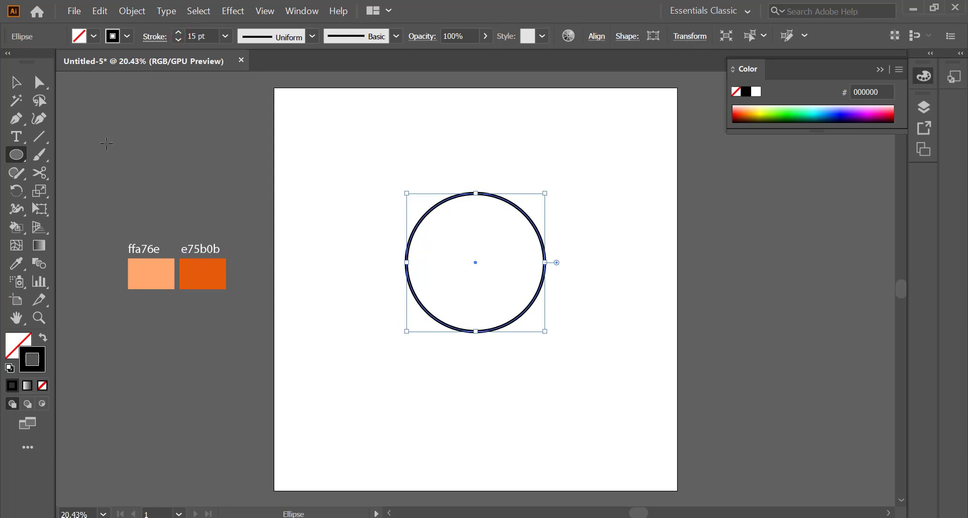
{"action": "left_click", "coordinate": [21, 83]}
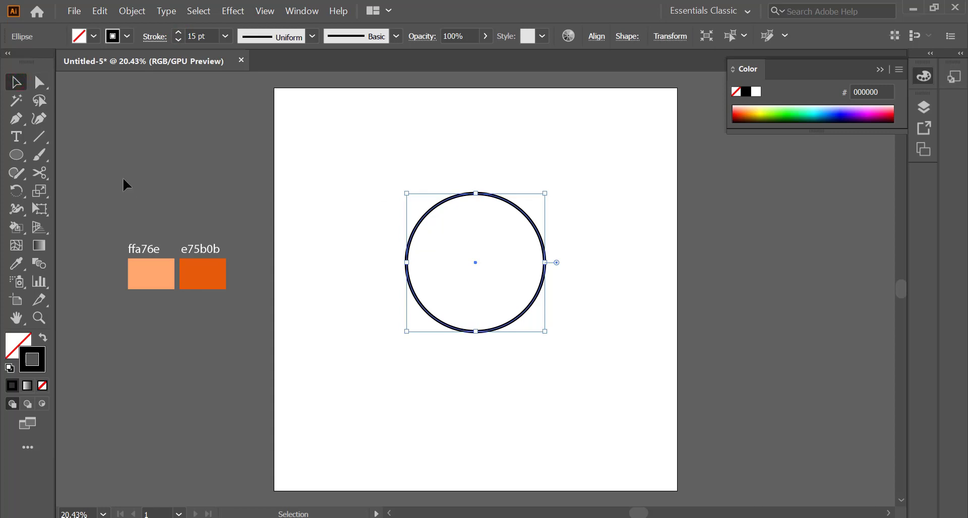
Step: Cut the circle at its top and bottom points with Scissors and delete the right half-arc
{"action": "left_click_drag", "start_coordinate": [45, 175], "coordinate": [93, 192]}
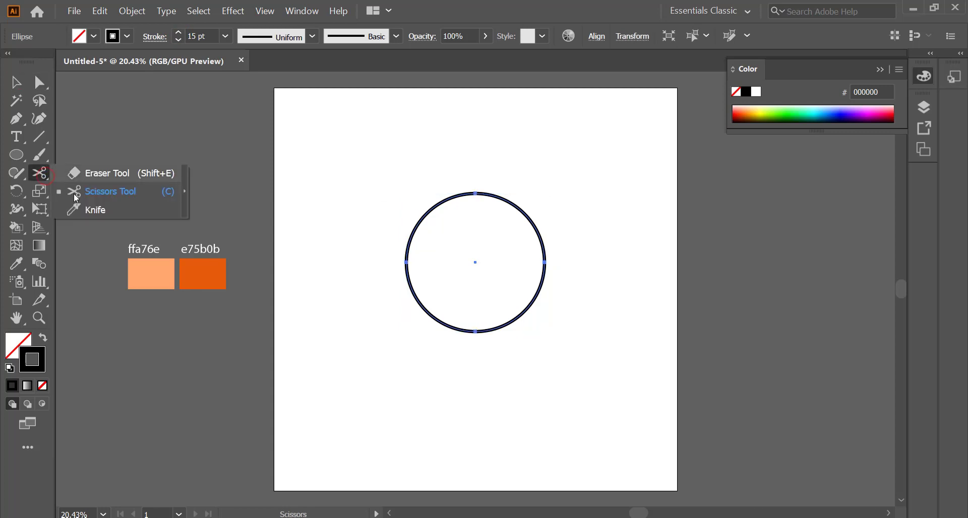
{"action": "left_click", "coordinate": [101, 191]}
{"action": "left_click", "coordinate": [475, 194]}
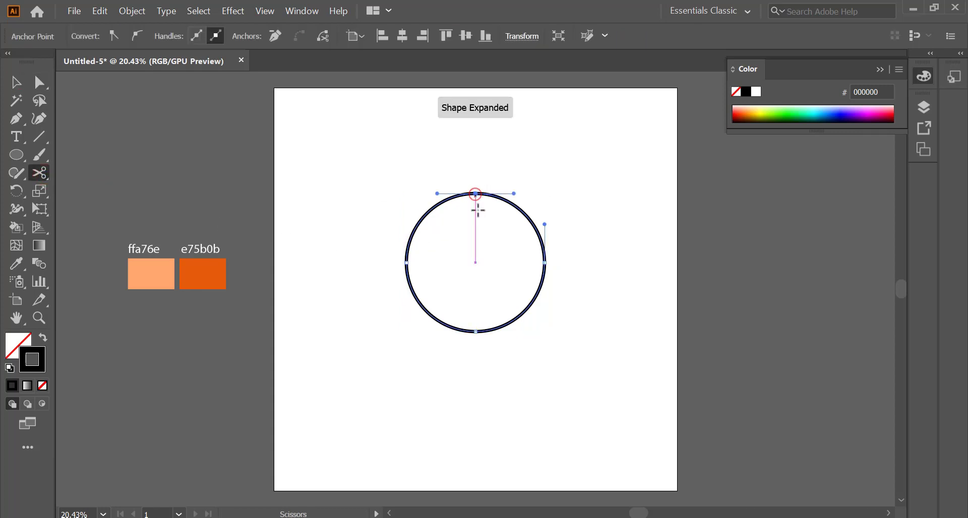
{"action": "left_click", "coordinate": [476, 331]}
{"action": "key", "text": "v"}
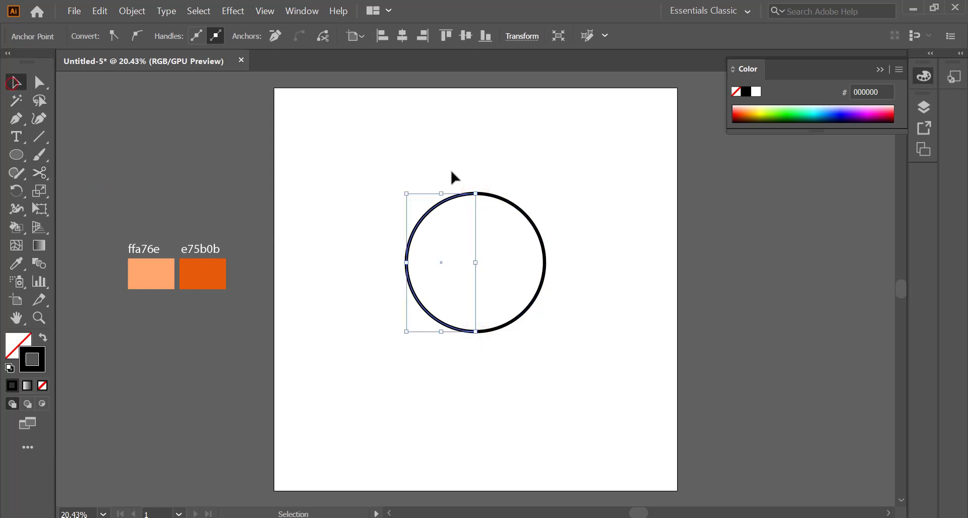
{"action": "left_click", "coordinate": [545, 262]}
{"action": "key", "text": "Delete"}
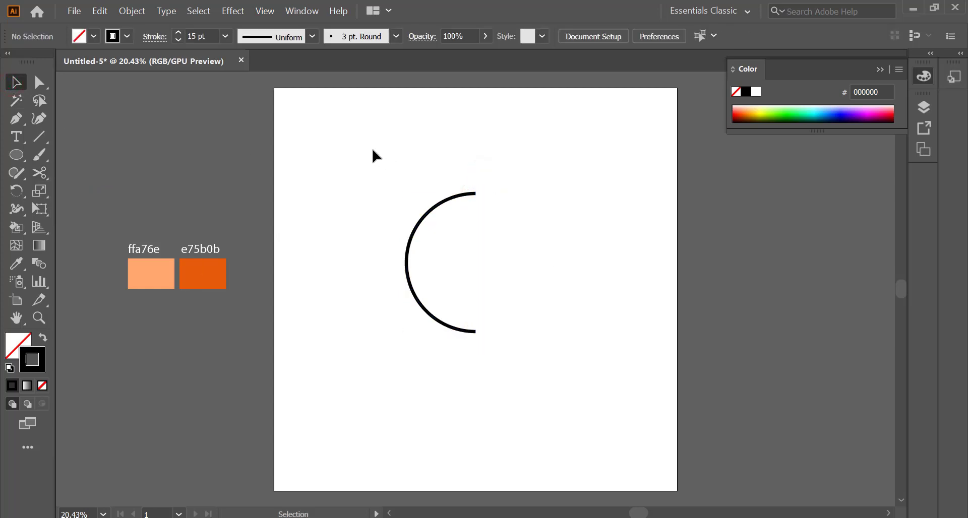
Step: Reflect a vertical copy of the left arc, move it right to close the circle, and select both arcs
{"action": "left_click_drag", "start_coordinate": [373, 151], "coordinate": [552, 380]}
{"action": "right_click", "coordinate": [436, 212]}
{"action": "mouse_move", "coordinate": [472, 386]}
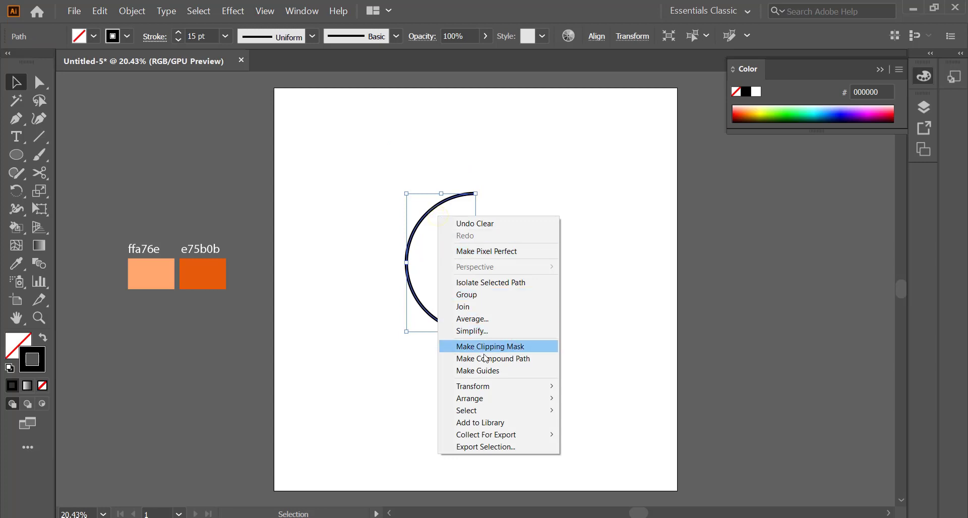
{"action": "left_click", "coordinate": [583, 426]}
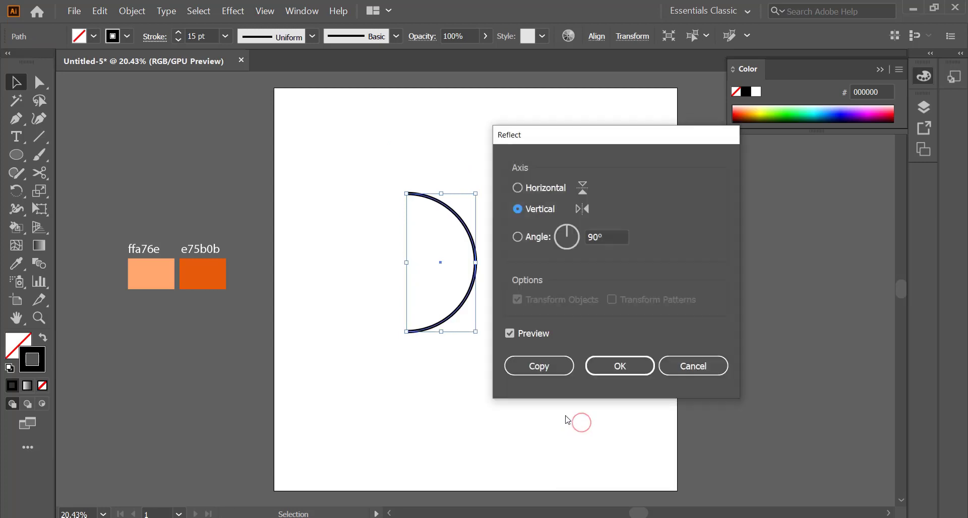
{"action": "left_click", "coordinate": [537, 338]}
{"action": "left_click", "coordinate": [535, 367]}
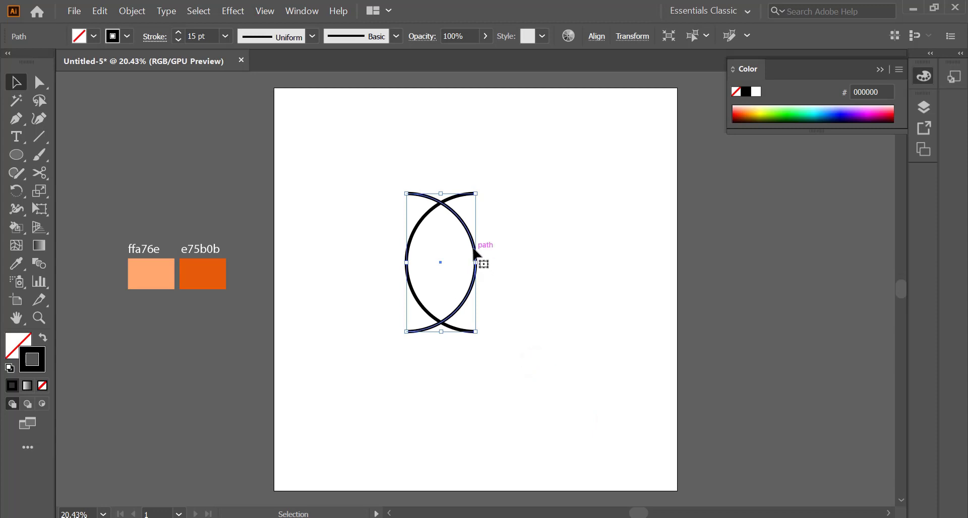
{"action": "left_click_drag", "start_coordinate": [473, 249], "coordinate": [545, 255]}
{"action": "left_click", "coordinate": [585, 245]}
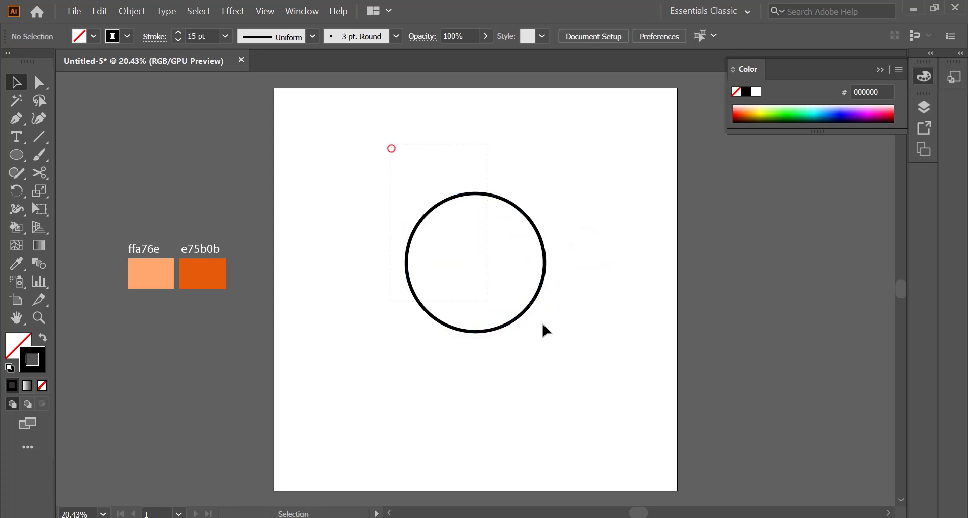
{"action": "left_click_drag", "start_coordinate": [543, 326], "coordinate": [544, 327]}
Step: Set Blend Options to Specified Steps with 4 steps
{"action": "left_click", "coordinate": [135, 11]}
{"action": "mouse_move", "coordinate": [142, 310]}
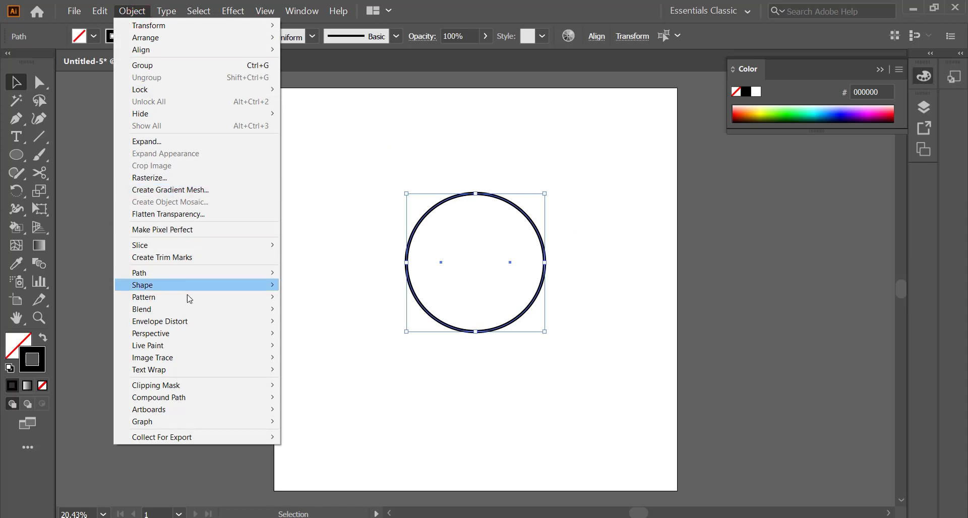
{"action": "left_click", "coordinate": [301, 336]}
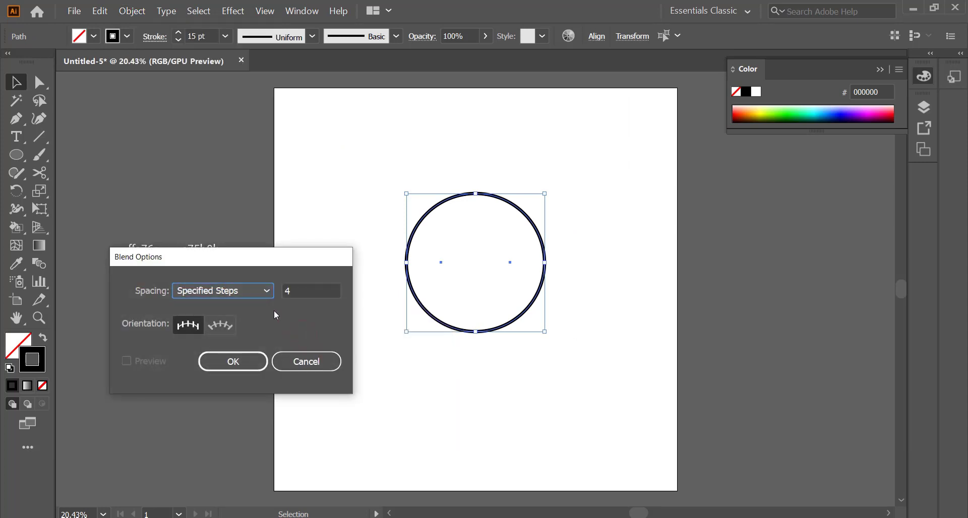
{"action": "left_click", "coordinate": [269, 296]}
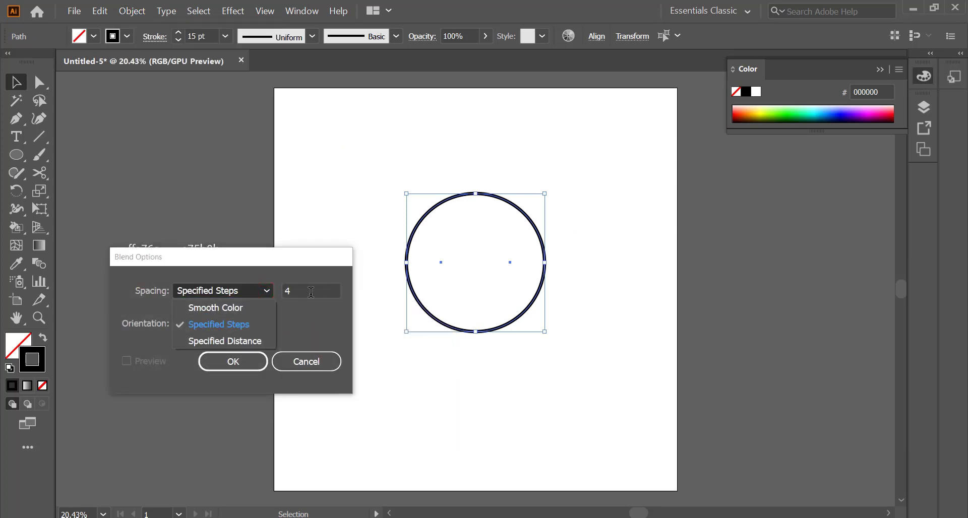
{"action": "left_click", "coordinate": [257, 319]}
{"action": "left_click", "coordinate": [233, 361]}
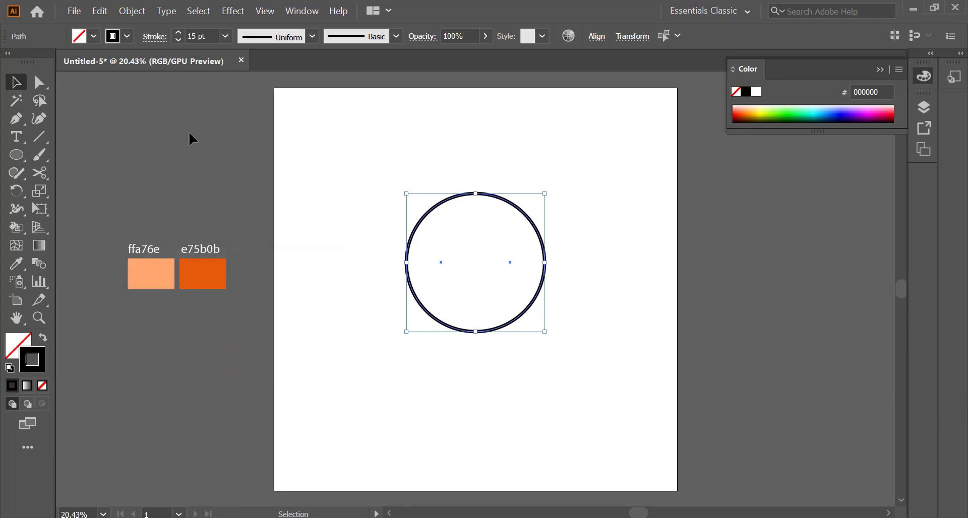
Step: Make the blend between the two half-arcs to form globe meridian lines
{"action": "left_click", "coordinate": [133, 11]}
{"action": "mouse_move", "coordinate": [141, 310]}
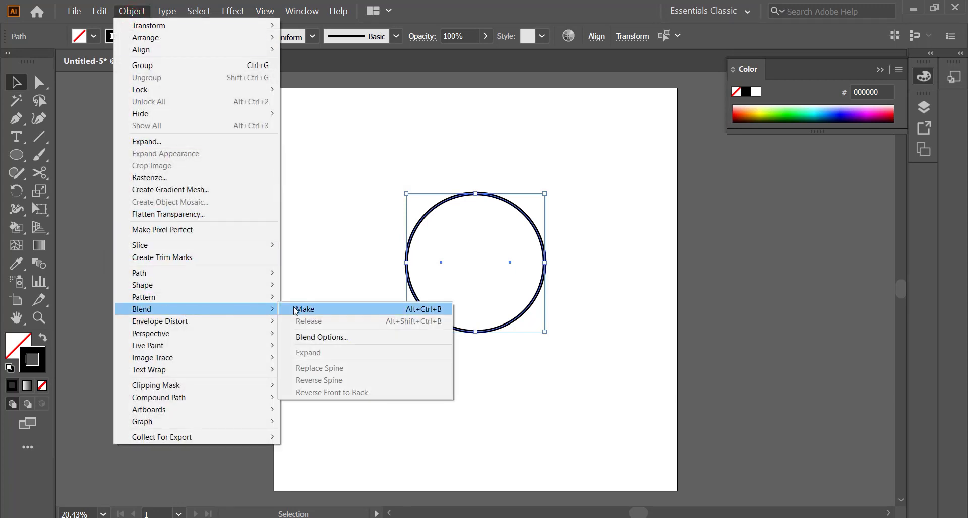
{"action": "left_click", "coordinate": [306, 309]}
{"action": "left_click", "coordinate": [405, 171]}
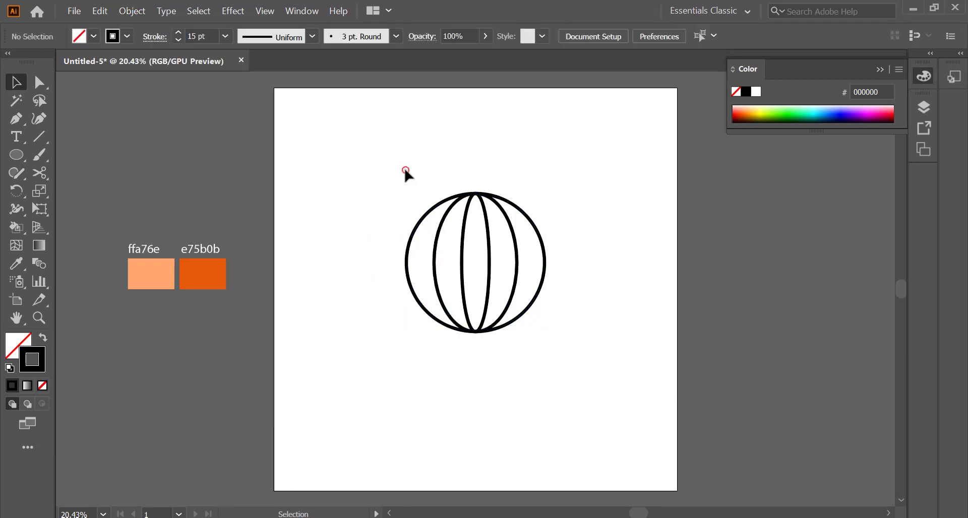
{"action": "left_click", "coordinate": [43, 138]}
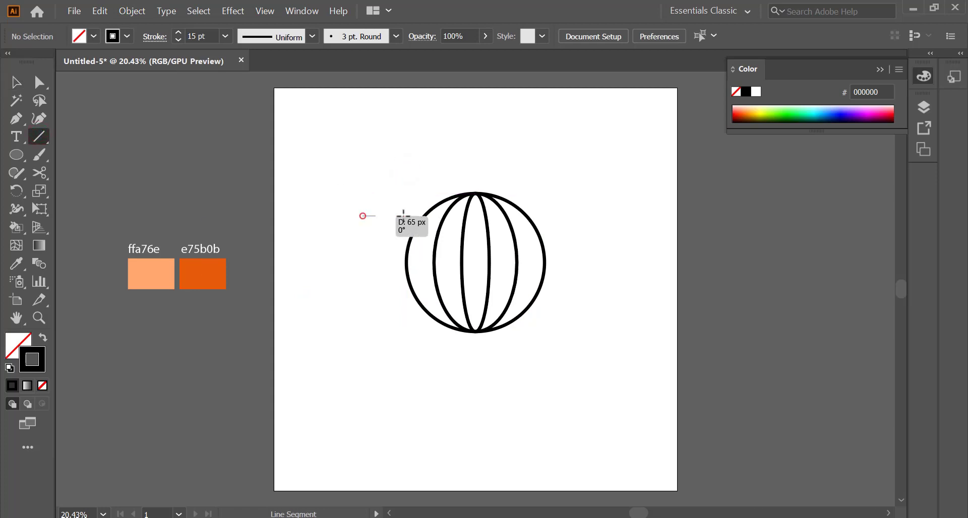
Step: Draw a horizontal line at the globe's top, copy it near the bottom, and blend them into parallel lines
{"action": "left_click_drag", "start_coordinate": [363, 214], "coordinate": [563, 215]}
{"action": "left_click", "coordinate": [16, 82]}
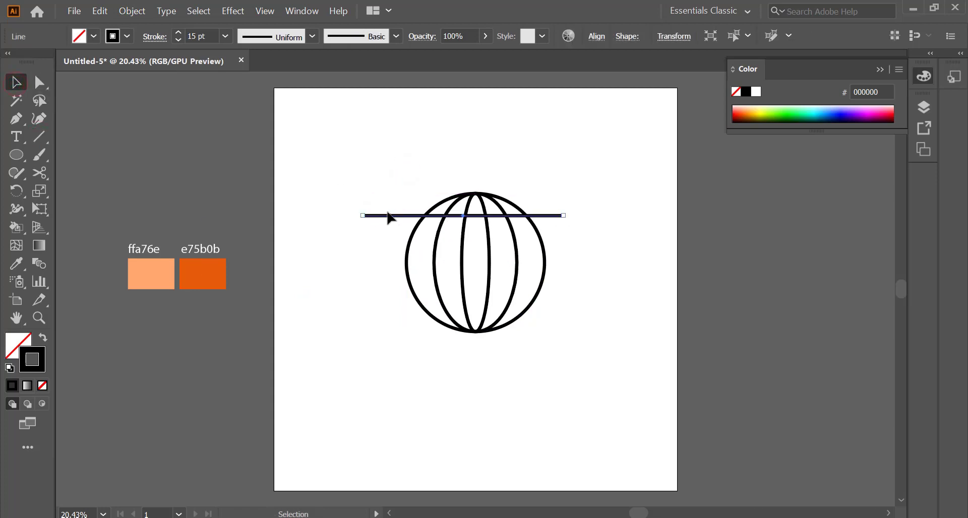
{"action": "left_click_drag", "start_coordinate": [390, 217], "coordinate": [406, 319]}
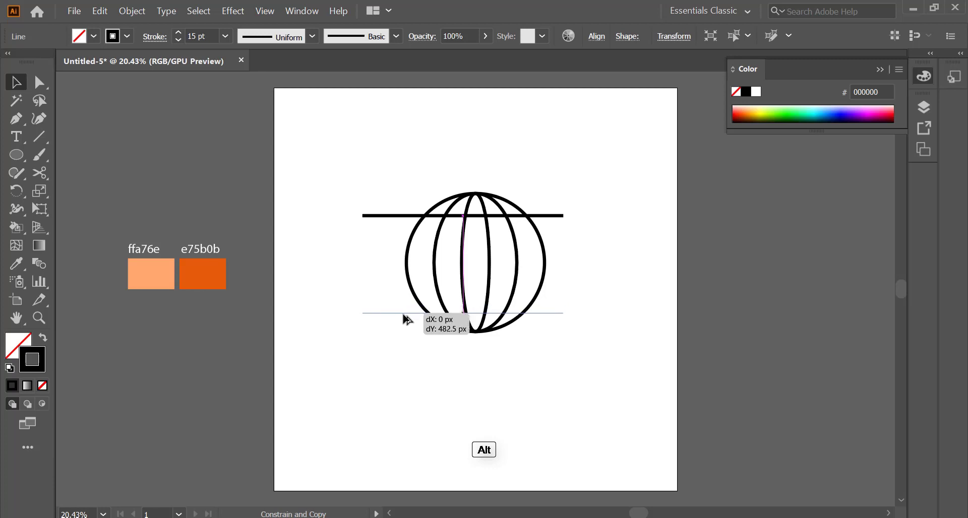
{"action": "left_click_drag", "start_coordinate": [407, 319], "coordinate": [405, 319]}
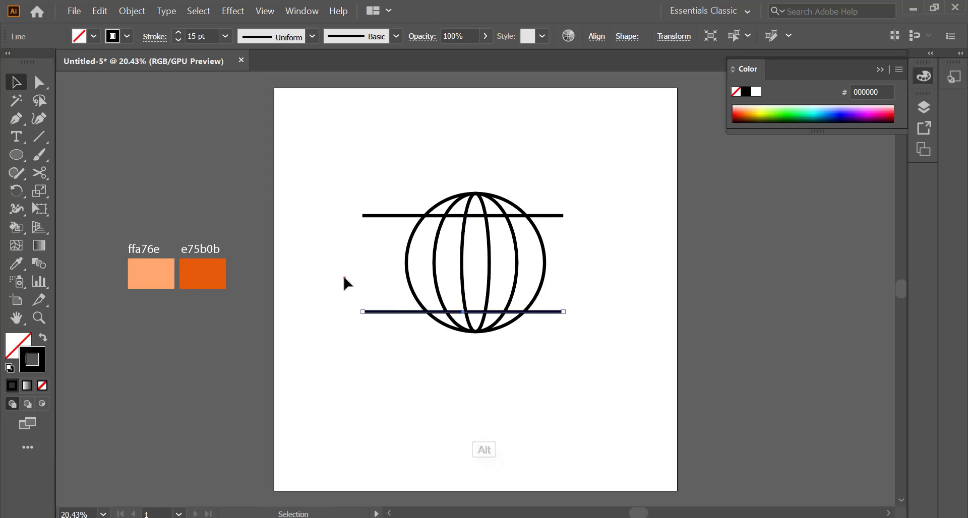
{"action": "left_click_drag", "start_coordinate": [296, 173], "coordinate": [398, 339]}
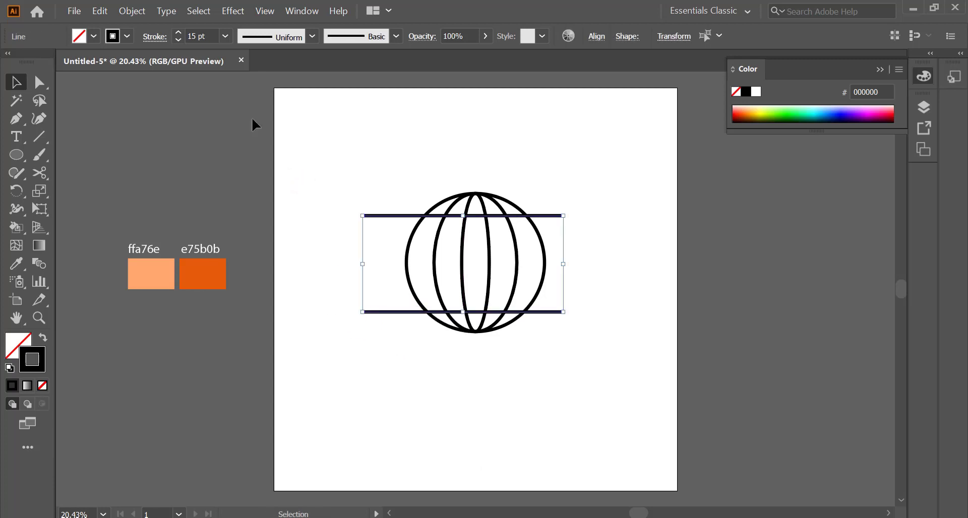
{"action": "left_click", "coordinate": [133, 11]}
{"action": "mouse_move", "coordinate": [197, 297]}
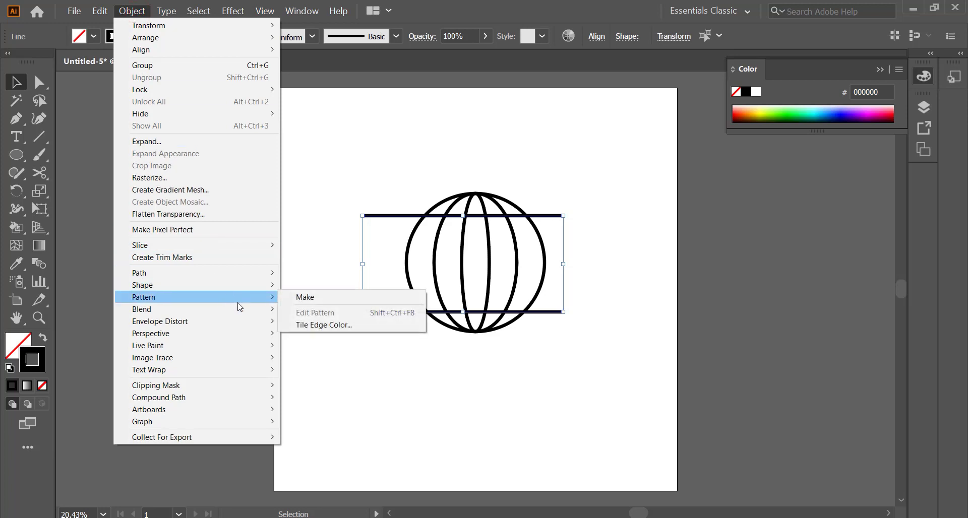
{"action": "left_click", "coordinate": [308, 311]}
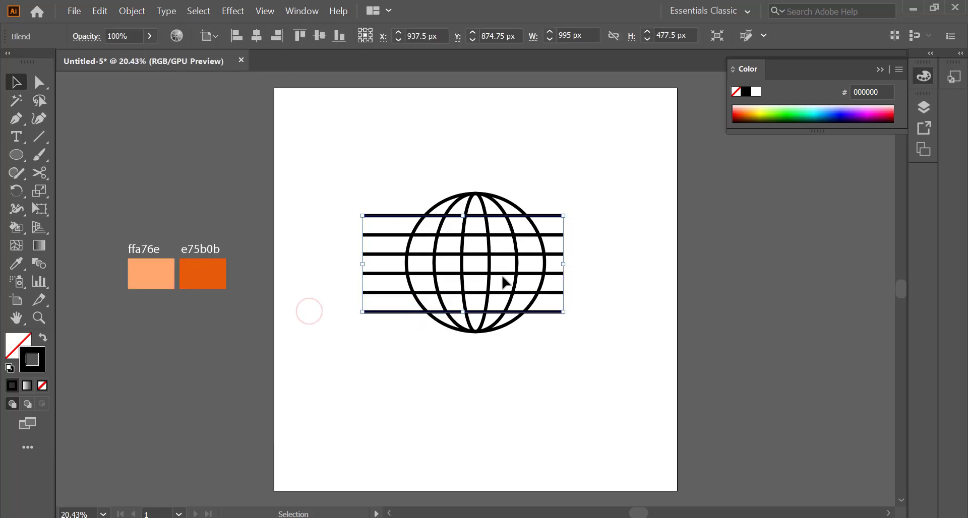
Step: Warp the parallel lines with a horizontal Bulge at about 41% bend
{"action": "left_click", "coordinate": [232, 11]}
{"action": "mouse_move", "coordinate": [243, 199]}
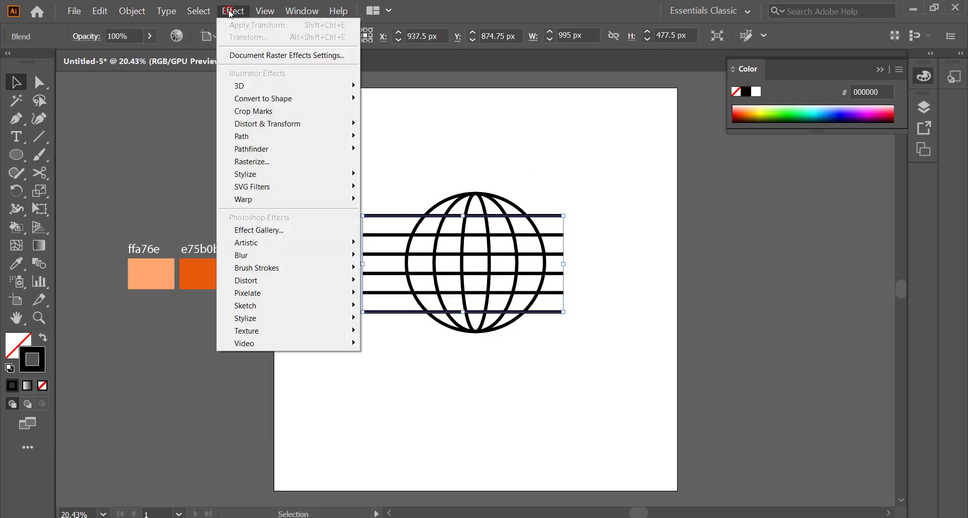
{"action": "left_click", "coordinate": [377, 200]}
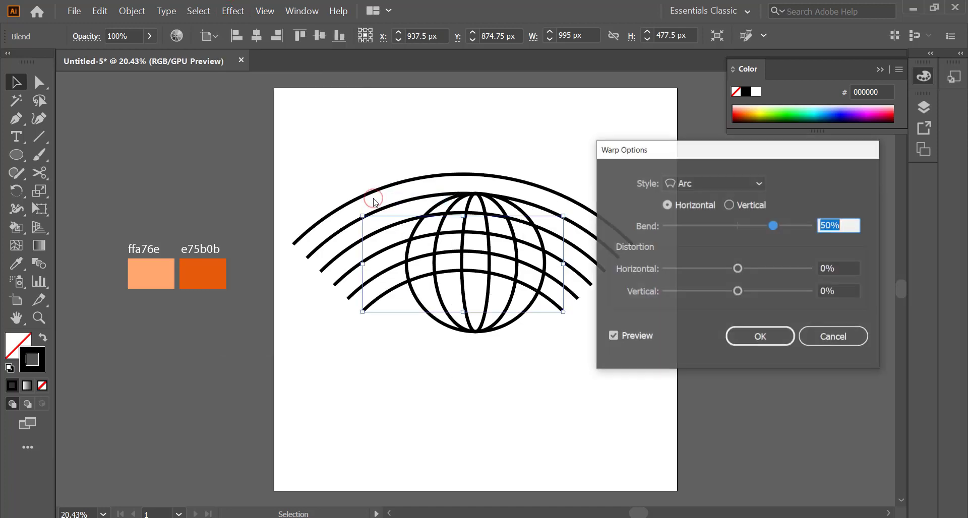
{"action": "left_click", "coordinate": [740, 184]}
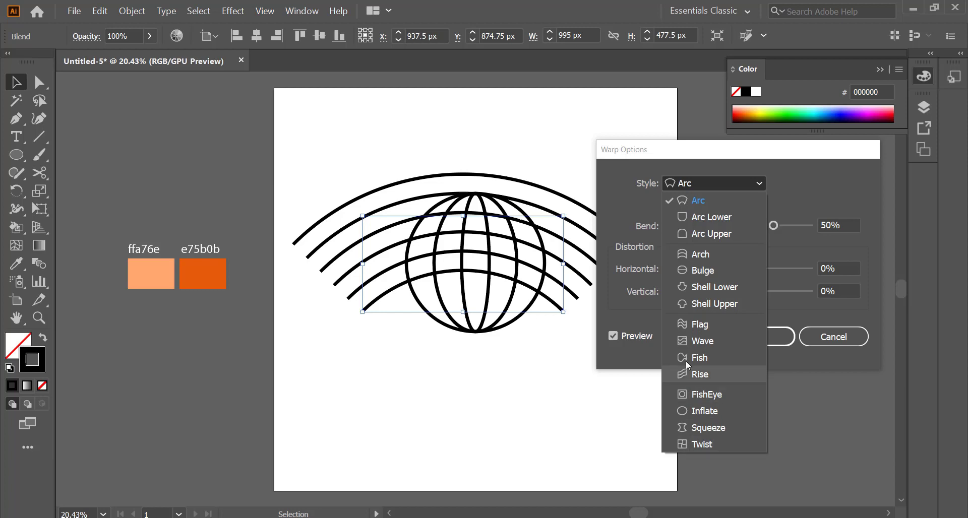
{"action": "left_click", "coordinate": [699, 270]}
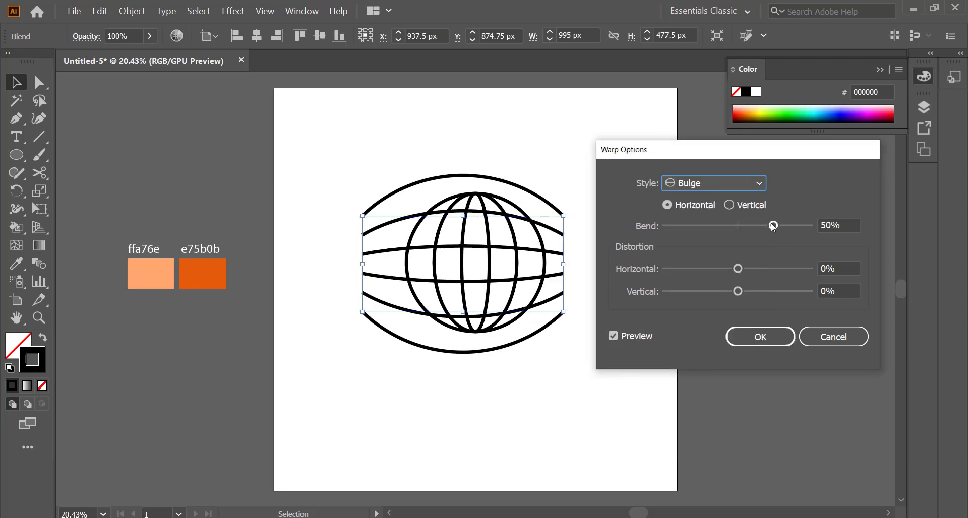
{"action": "mouse_move", "coordinate": [773, 227]}
{"action": "left_mouse_down"}
{"action": "mouse_move", "coordinate": [715, 233]}
{"action": "mouse_move", "coordinate": [779, 228]}
{"action": "left_mouse_up"}
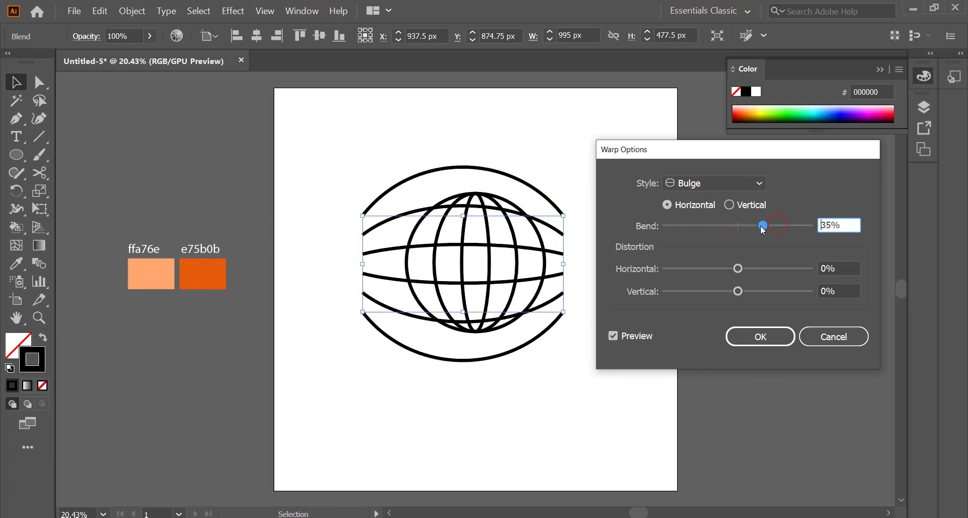
{"action": "left_click_drag", "start_coordinate": [761, 228], "coordinate": [757, 227]}
{"action": "scroll", "coordinate": [843, 226], "scroll_direction": "up", "scroll_amount": 13}
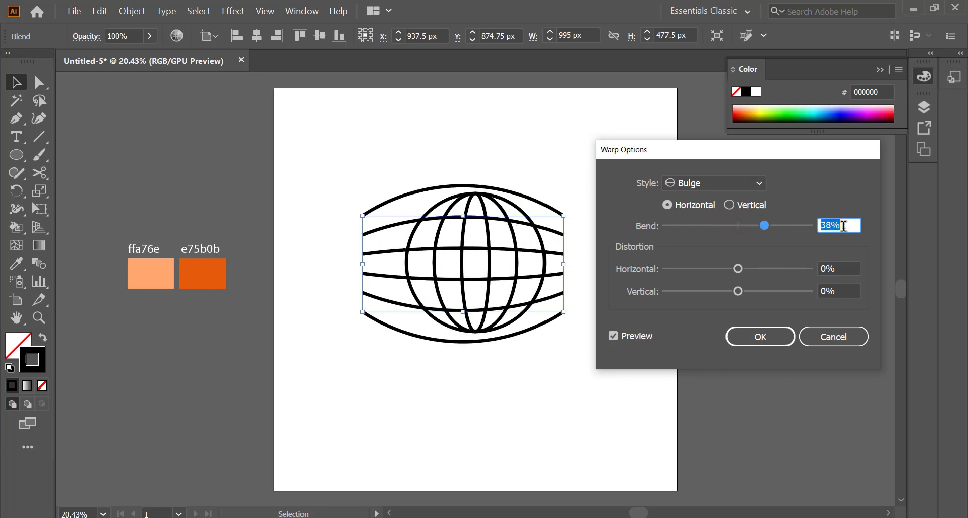
{"action": "scroll", "coordinate": [843, 226], "scroll_direction": "up", "scroll_amount": 3}
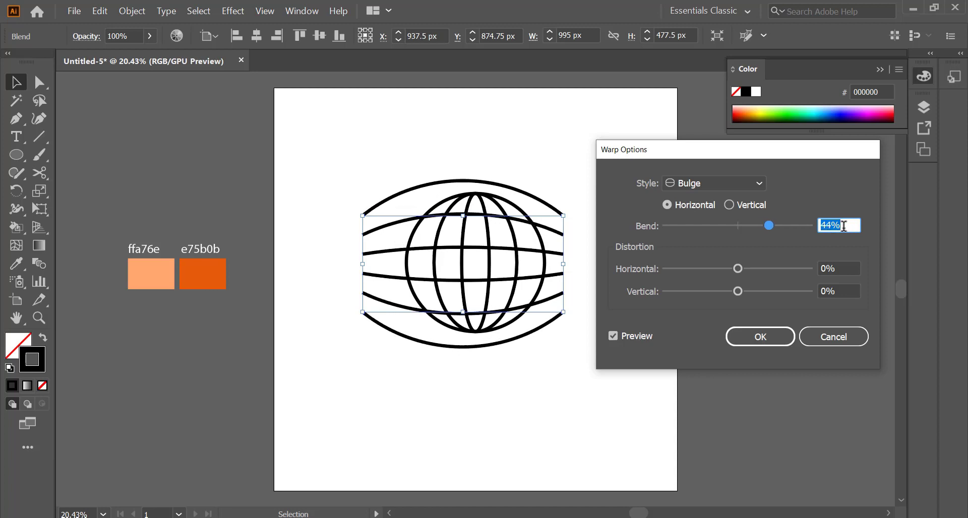
{"action": "scroll", "coordinate": [843, 226], "scroll_direction": "down", "scroll_amount": 1}
{"action": "scroll", "coordinate": [843, 225], "scroll_direction": "down", "scroll_amount": 1}
{"action": "scroll", "coordinate": [843, 226], "scroll_direction": "down", "scroll_amount": 1}
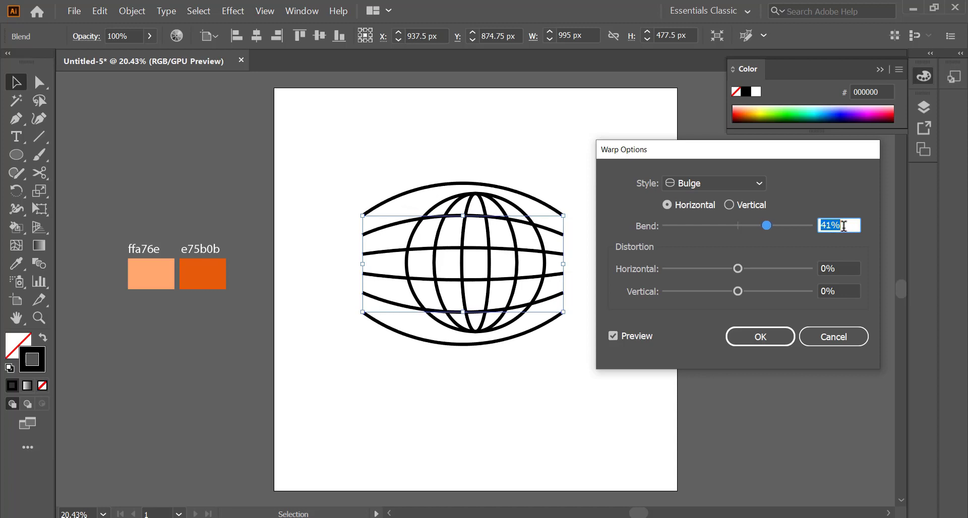
{"action": "scroll", "coordinate": [843, 226], "scroll_direction": "down", "scroll_amount": 1}
{"action": "left_click", "coordinate": [771, 336]}
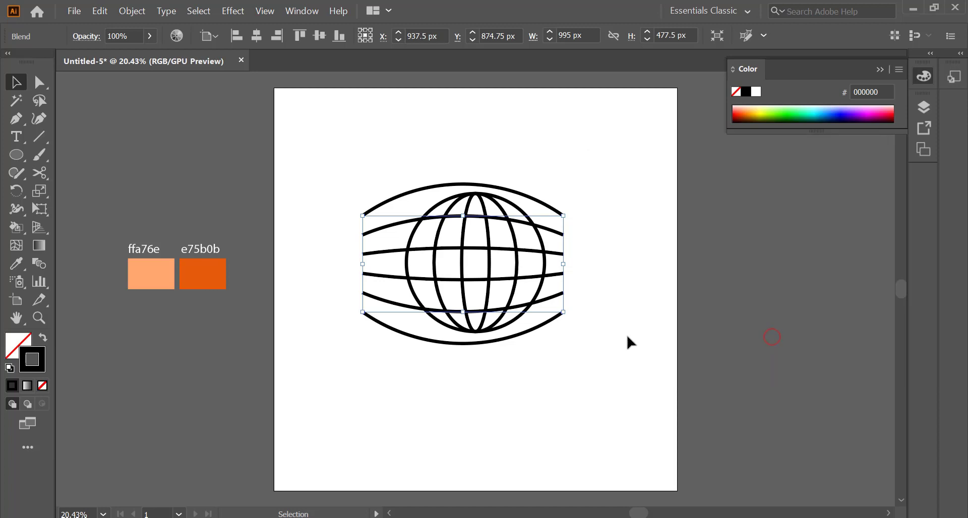
Step: Expand the appearance of the globe and warped lines, then expand strokes into filled shapes
{"action": "left_click_drag", "start_coordinate": [313, 153], "coordinate": [659, 388]}
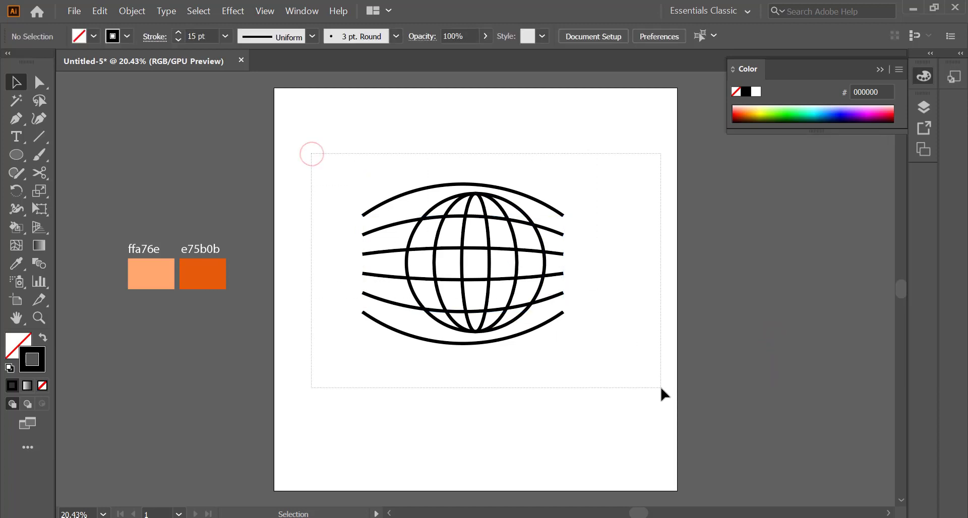
{"action": "left_click", "coordinate": [138, 15]}
{"action": "left_click", "coordinate": [166, 153]}
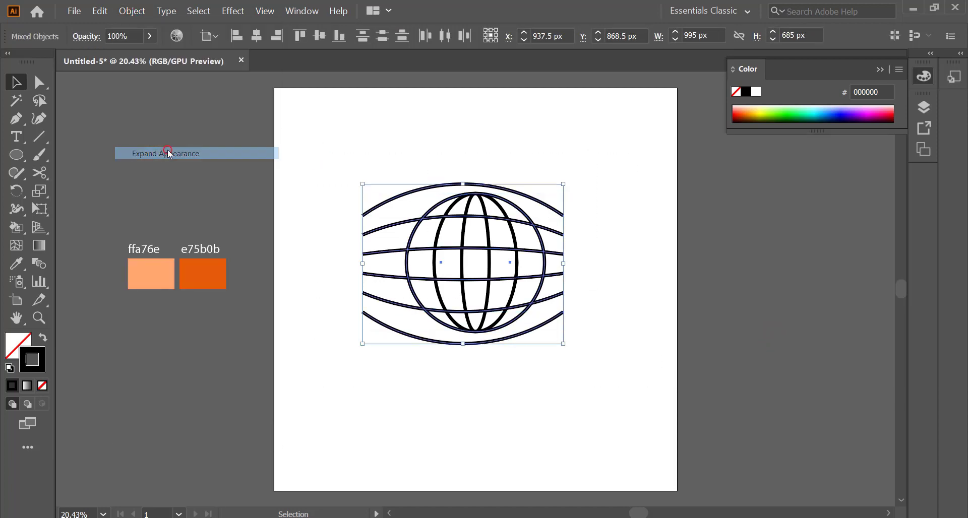
{"action": "left_click", "coordinate": [134, 12]}
{"action": "left_click", "coordinate": [146, 141]}
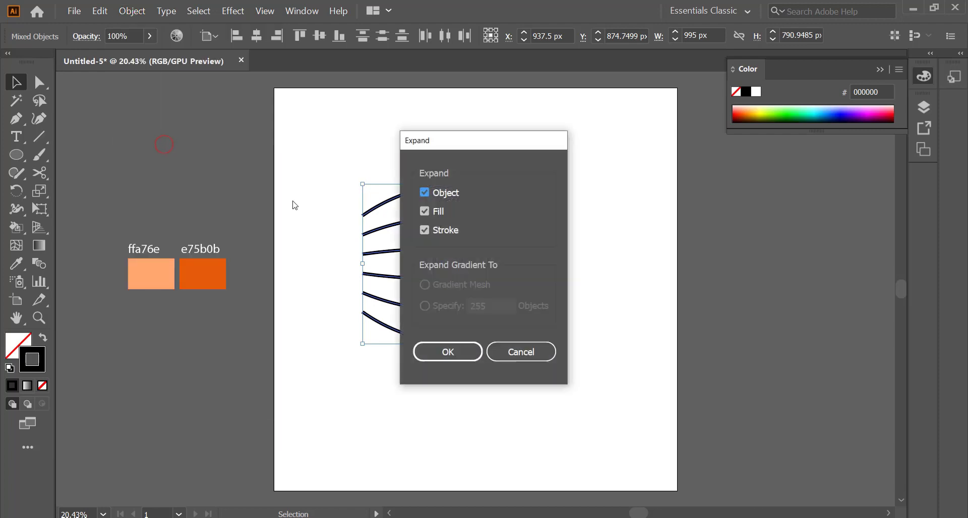
{"action": "left_click", "coordinate": [440, 352]}
{"action": "left_click", "coordinate": [138, 15]}
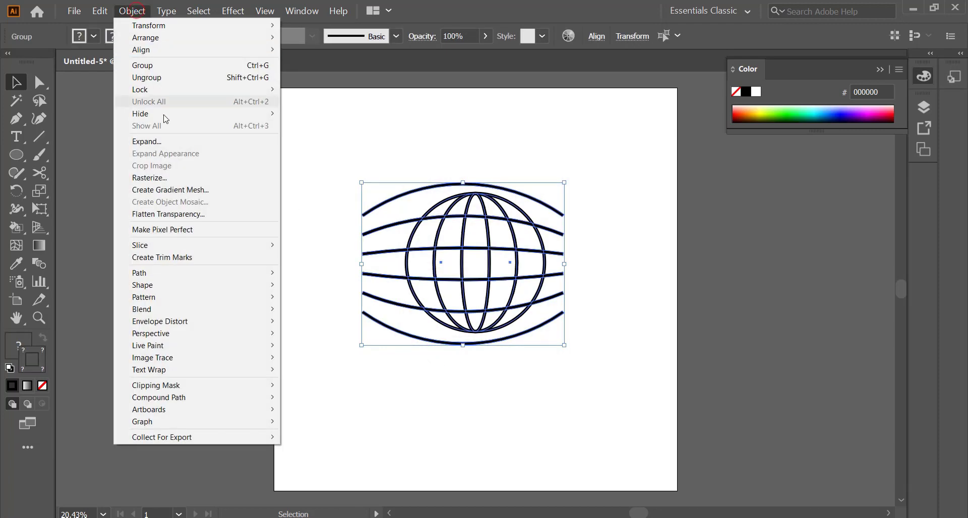
{"action": "left_click", "coordinate": [171, 137]}
{"action": "left_click", "coordinate": [446, 350]}
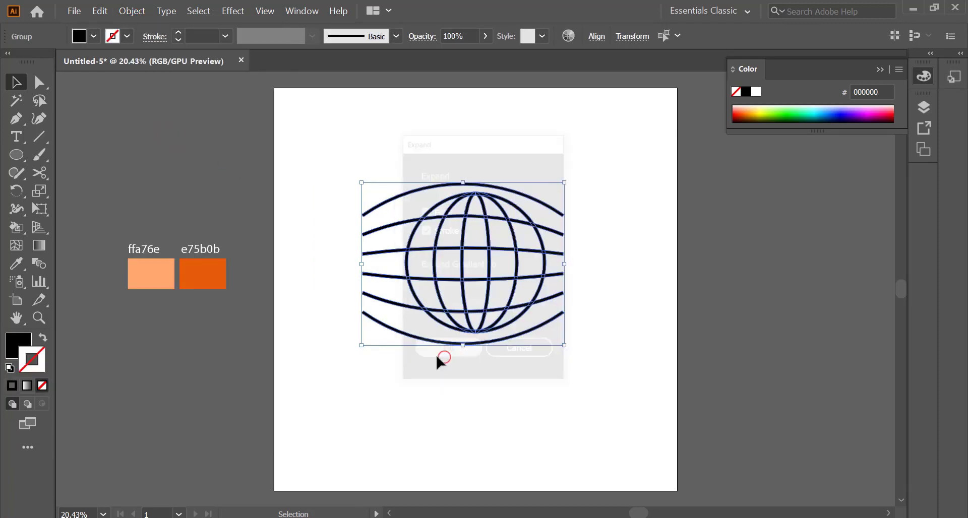
{"action": "left_click_drag", "start_coordinate": [16, 225], "coordinate": [44, 231]}
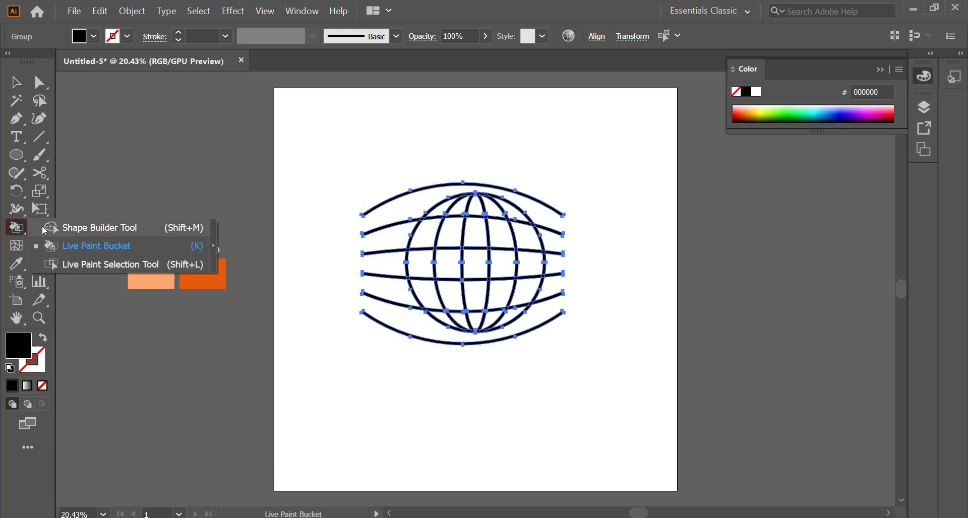
Step: Delete the line ends outside the circle on both sides with the Shape Builder
{"action": "left_click", "coordinate": [67, 229]}
{"action": "left_click_drag", "start_coordinate": [391, 173], "coordinate": [386, 345]}
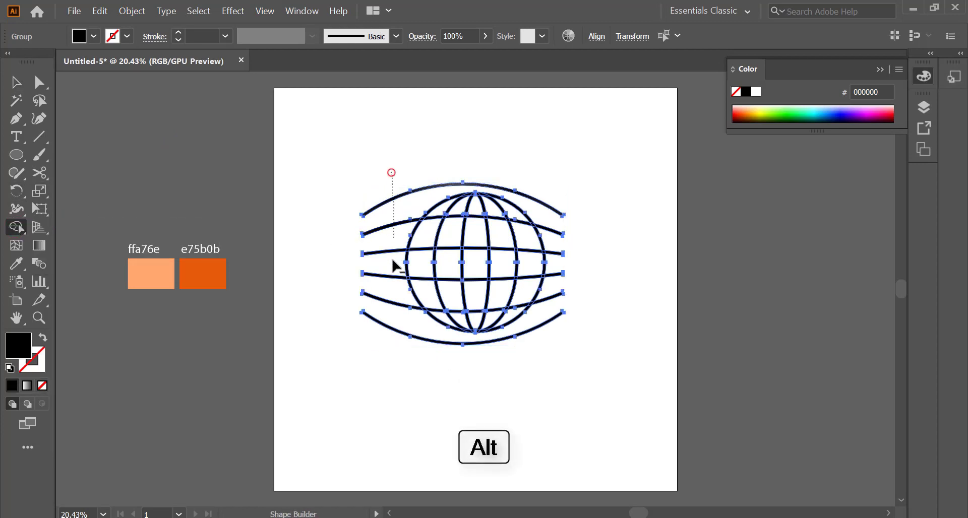
{"action": "left_click_drag", "start_coordinate": [563, 283], "coordinate": [552, 322]}
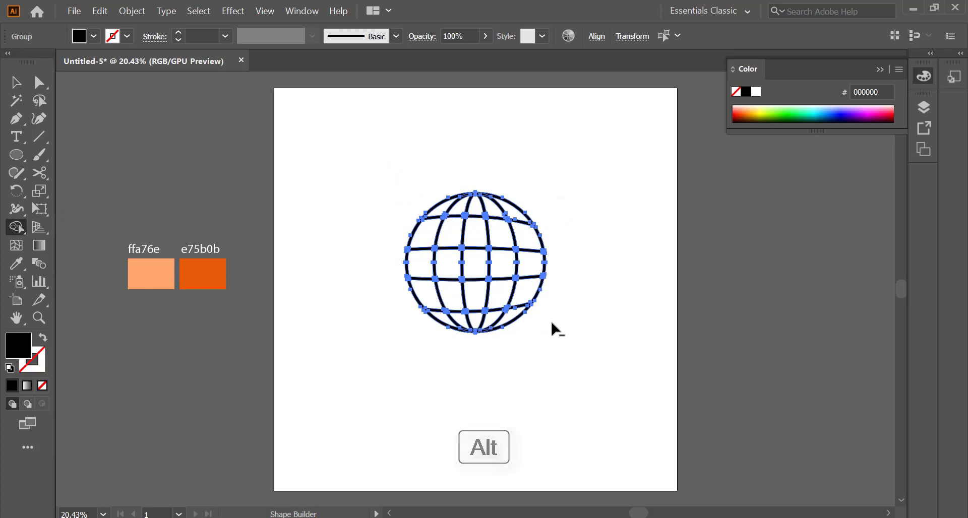
{"action": "left_click", "coordinate": [15, 82]}
{"action": "left_click", "coordinate": [459, 365]}
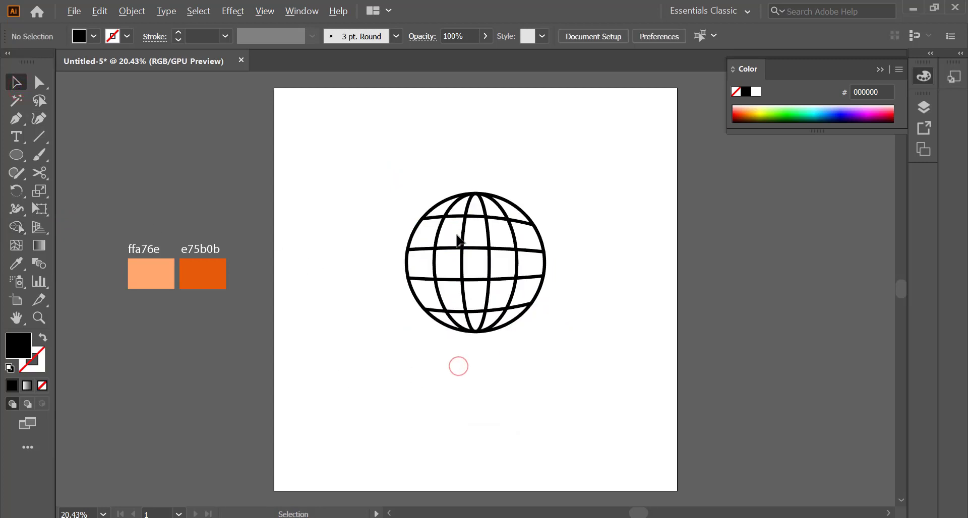
Step: Move the orange swatches onto the artboard above the globe and select the whole globe
{"action": "scroll", "coordinate": [484, 236], "scroll_direction": "up", "scroll_amount": 1}
{"action": "mouse_move", "coordinate": [70, 231]}
{"action": "left_mouse_down"}
{"action": "mouse_move", "coordinate": [162, 291]}
{"action": "mouse_move", "coordinate": [528, 161]}
{"action": "left_mouse_up"}
{"action": "scroll", "coordinate": [476, 188], "scroll_direction": "up", "scroll_amount": 1}
{"action": "scroll", "coordinate": [596, 196], "scroll_direction": "up", "scroll_amount": 2}
{"action": "left_click", "coordinate": [628, 216]}
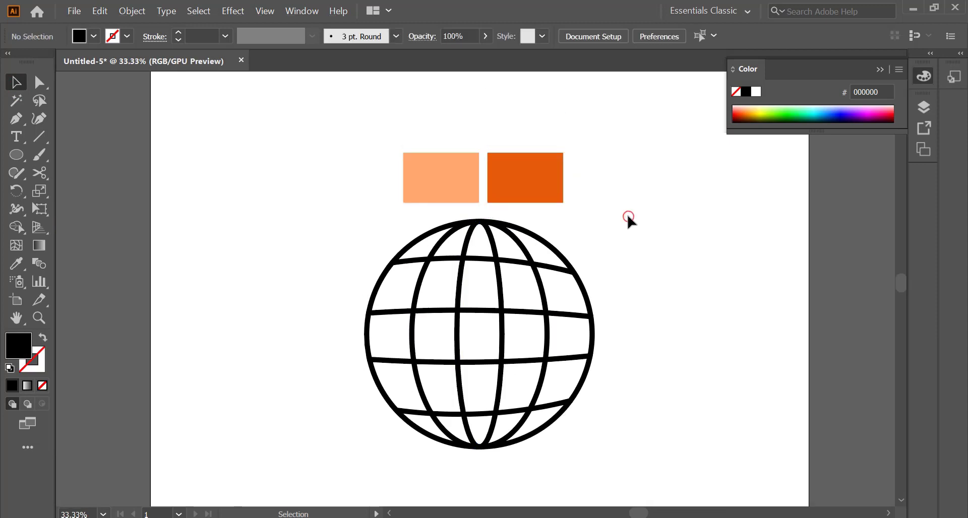
{"action": "mouse_move", "coordinate": [358, 214]}
{"action": "left_mouse_down"}
{"action": "mouse_move", "coordinate": [628, 451]}
{"action": "mouse_move", "coordinate": [618, 466]}
{"action": "left_mouse_up"}
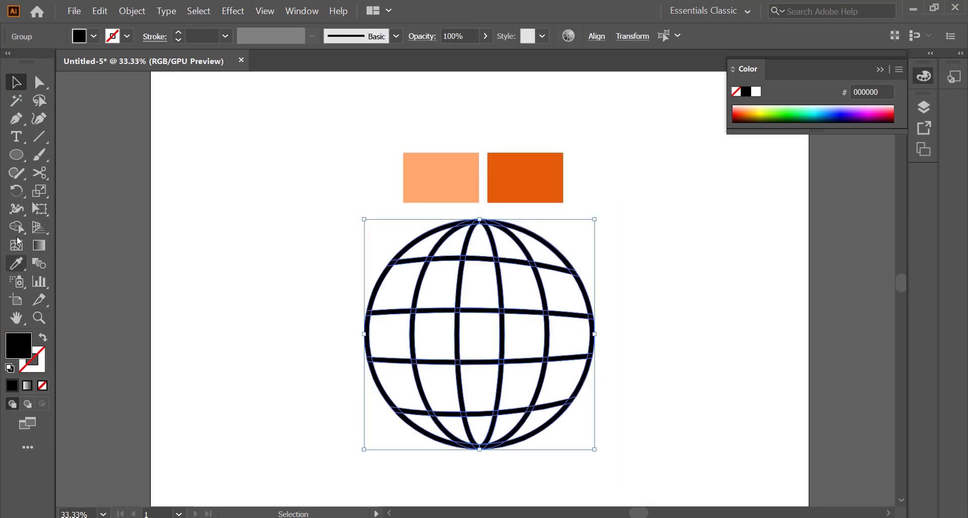
{"action": "left_click_drag", "start_coordinate": [16, 227], "coordinate": [75, 244]}
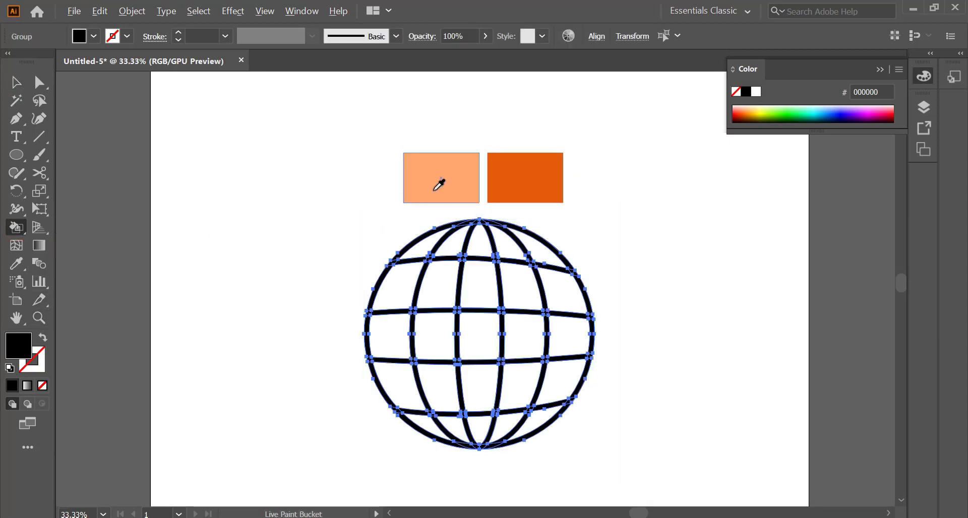
Step: Paint eight globe cells light orange ffa76e with the Live Paint Bucket
{"action": "left_click", "coordinate": [434, 190], "text": "alt"}
{"action": "left_click", "coordinate": [429, 247]}
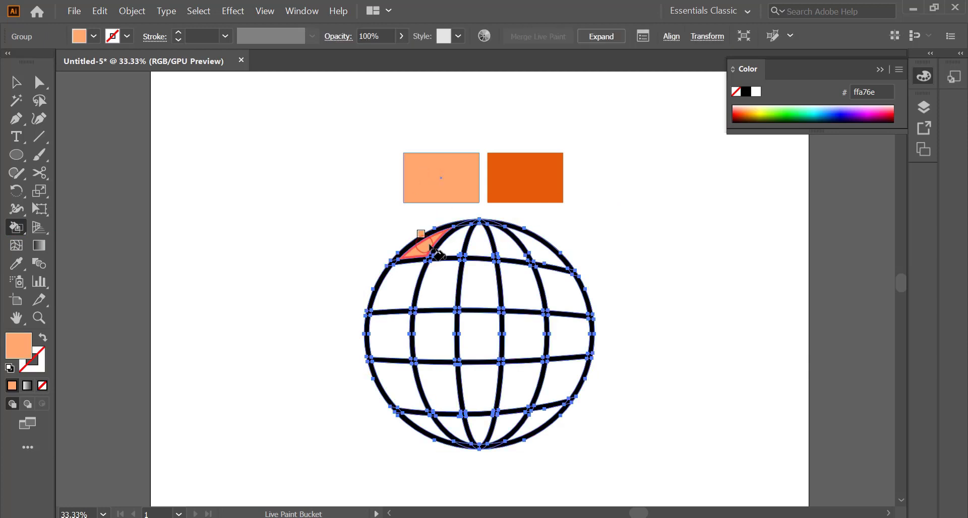
{"action": "left_click", "coordinate": [536, 250]}
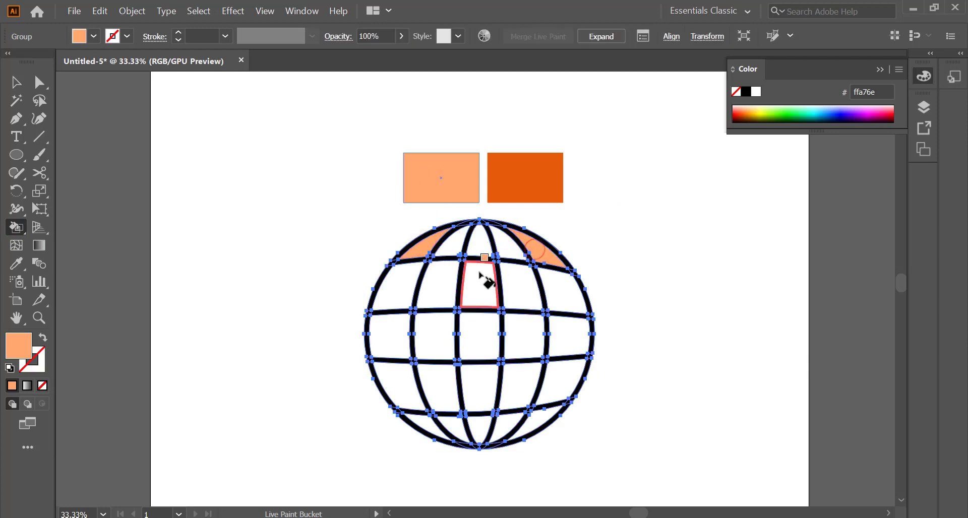
{"action": "left_click", "coordinate": [396, 331]}
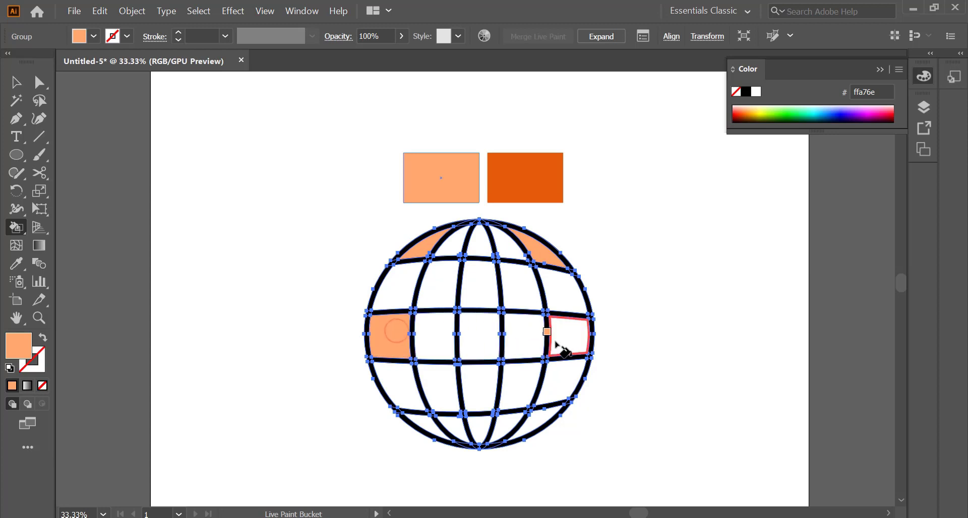
{"action": "left_click", "coordinate": [556, 344]}
{"action": "left_click", "coordinate": [429, 425]}
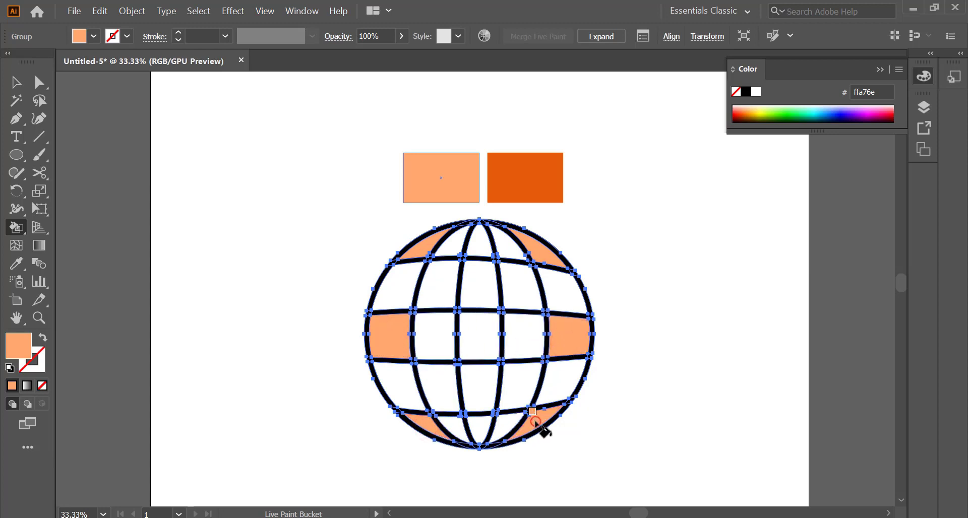
{"action": "left_click", "coordinate": [535, 421]}
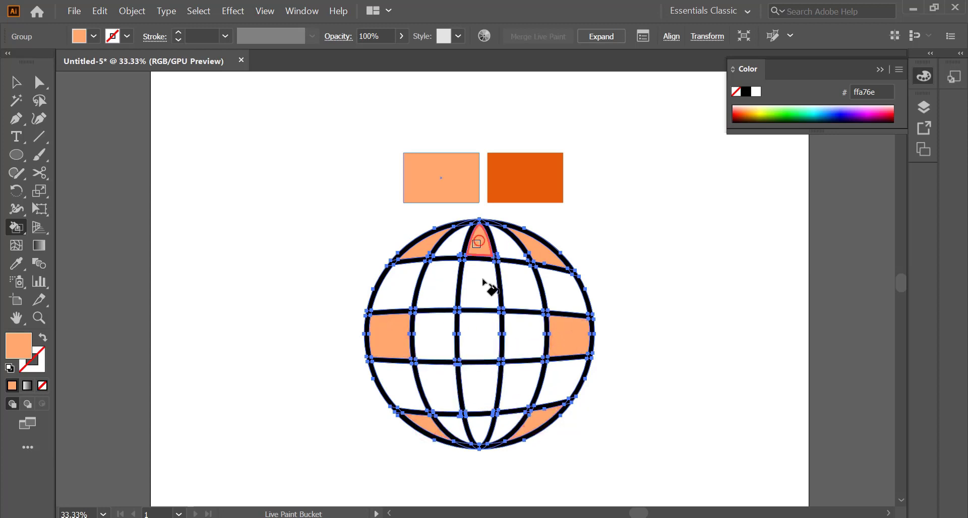
{"action": "left_click", "coordinate": [479, 333]}
{"action": "left_click", "coordinate": [481, 433]}
Step: Paint the upper-row globe cells dark orange e75b0b
{"action": "left_click", "coordinate": [515, 188], "text": "alt"}
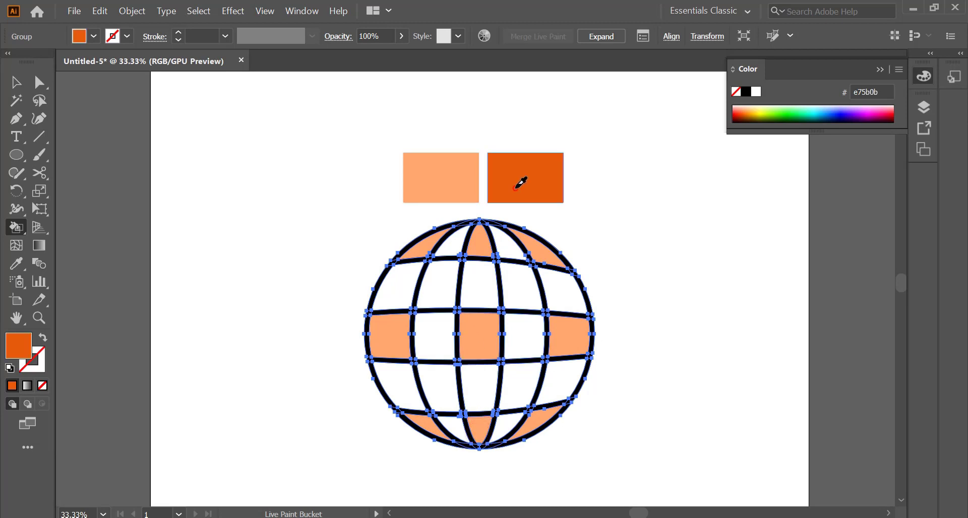
{"action": "left_click", "coordinate": [450, 241]}
{"action": "left_click", "coordinate": [507, 244]}
{"action": "left_click", "coordinate": [394, 285]}
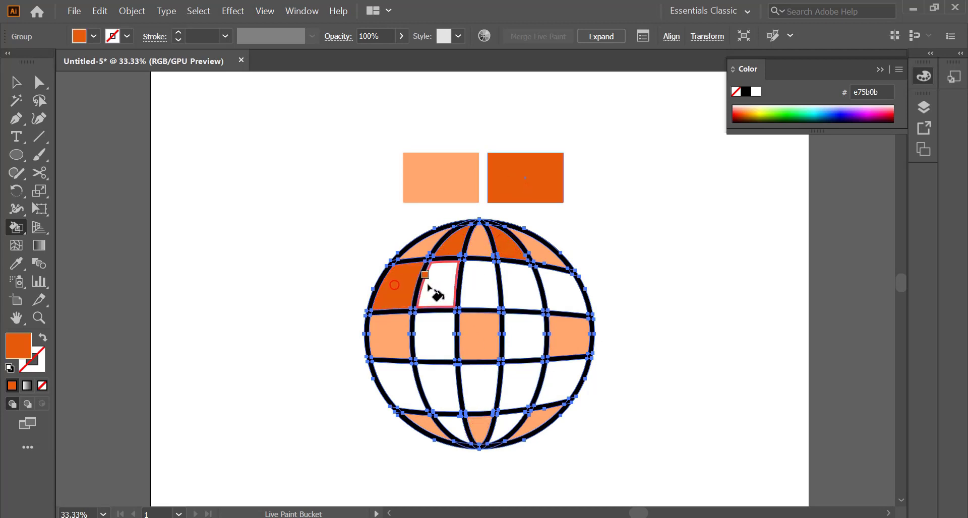
{"action": "left_click", "coordinate": [428, 286]}
{"action": "left_click", "coordinate": [479, 285]}
{"action": "left_click", "coordinate": [519, 288]}
{"action": "left_click", "coordinate": [561, 292]}
Step: Paint the remaining lower globe cells dark orange, then deselect and zoom out
{"action": "left_click", "coordinate": [439, 334]}
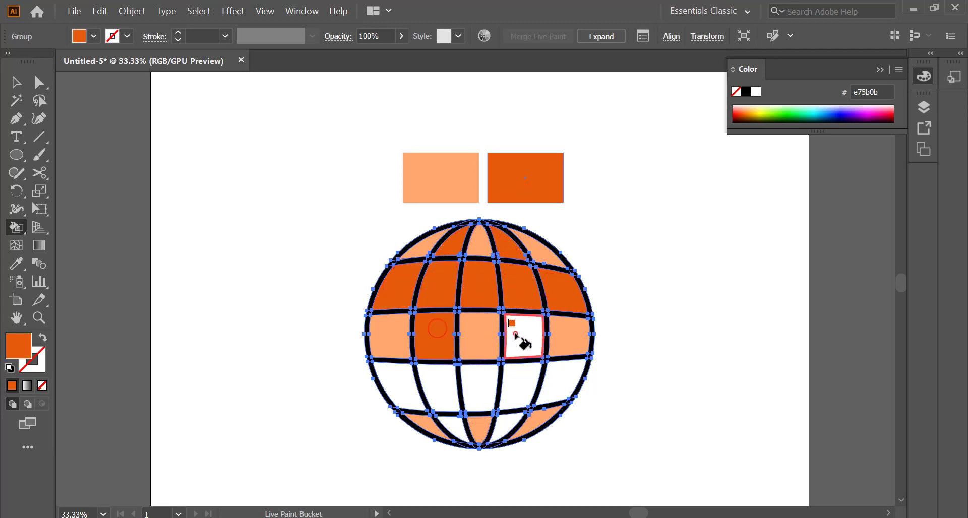
{"action": "left_click", "coordinate": [515, 333]}
{"action": "left_click", "coordinate": [401, 385]}
{"action": "left_click", "coordinate": [437, 387]}
{"action": "left_click", "coordinate": [476, 388]}
{"action": "left_click", "coordinate": [515, 379]}
{"action": "left_click", "coordinate": [553, 378]}
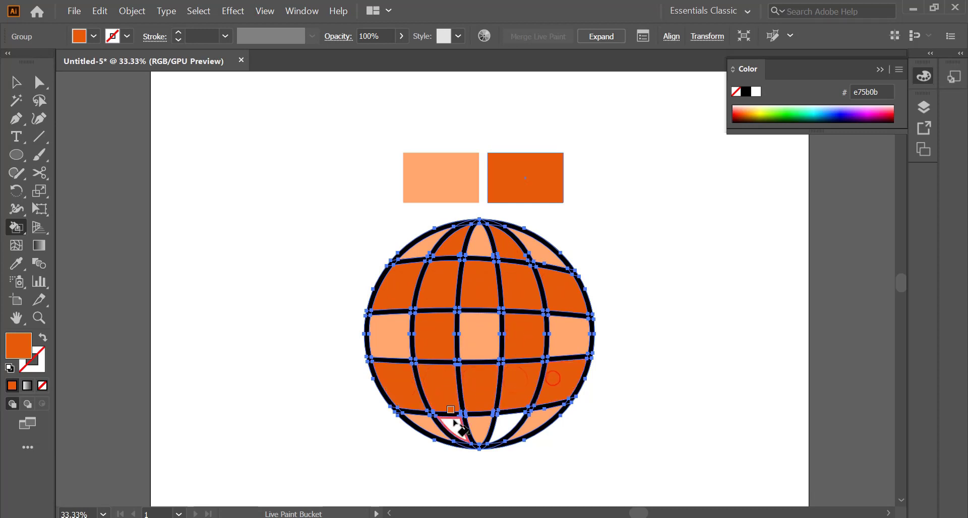
{"action": "left_click", "coordinate": [456, 423]}
{"action": "left_click", "coordinate": [508, 421]}
{"action": "left_click", "coordinate": [16, 81]}
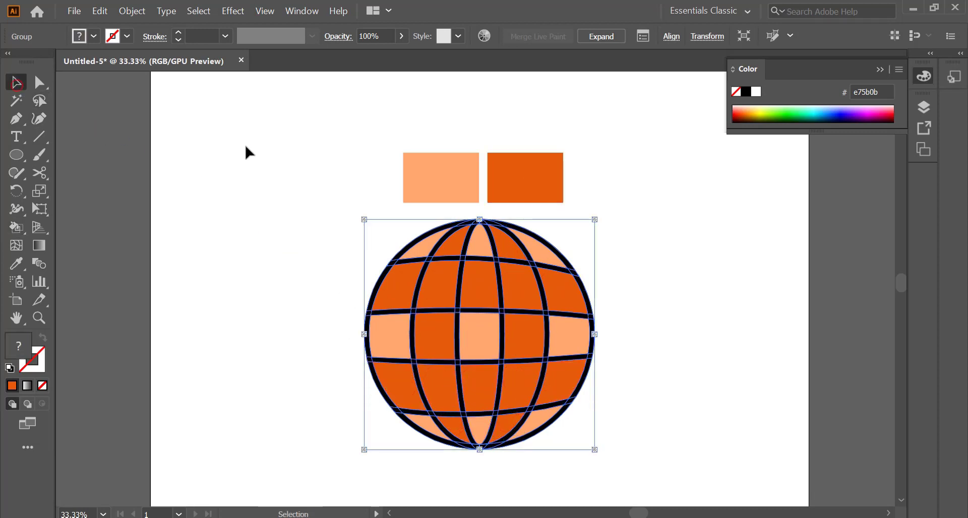
{"action": "left_click", "coordinate": [246, 151]}
{"action": "key", "text": "ctrl+minus"}
{"action": "key", "text": "ctrl+minus"}
Step: Move the swatches left off the artboard and draw a rectangle covering the whole artboard
{"action": "left_click_drag", "start_coordinate": [549, 223], "coordinate": [320, 237]}
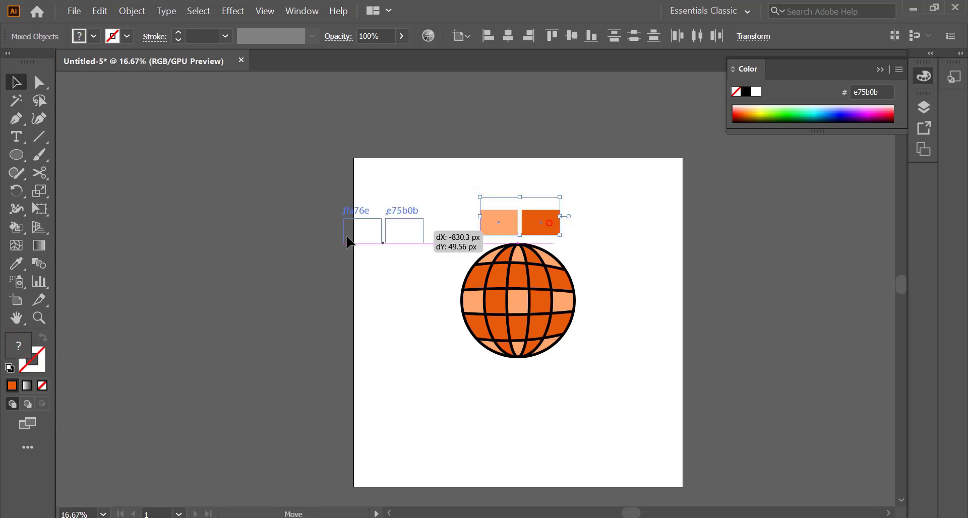
{"action": "left_click", "coordinate": [374, 220]}
{"action": "left_click", "coordinate": [11, 156]}
{"action": "left_click", "coordinate": [91, 154]}
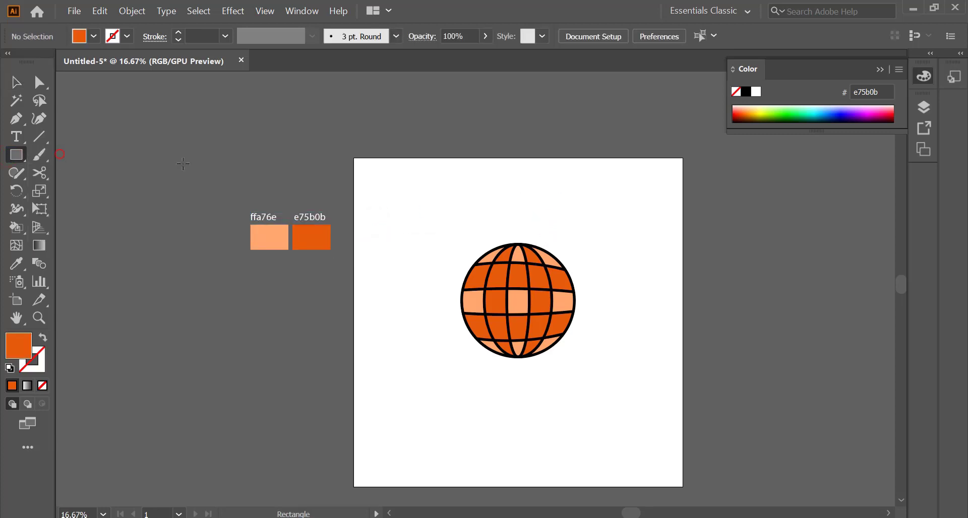
{"action": "left_click_drag", "start_coordinate": [354, 161], "coordinate": [682, 485]}
Step: Send the orange rectangle to the back behind the globe
{"action": "key", "text": "g"}
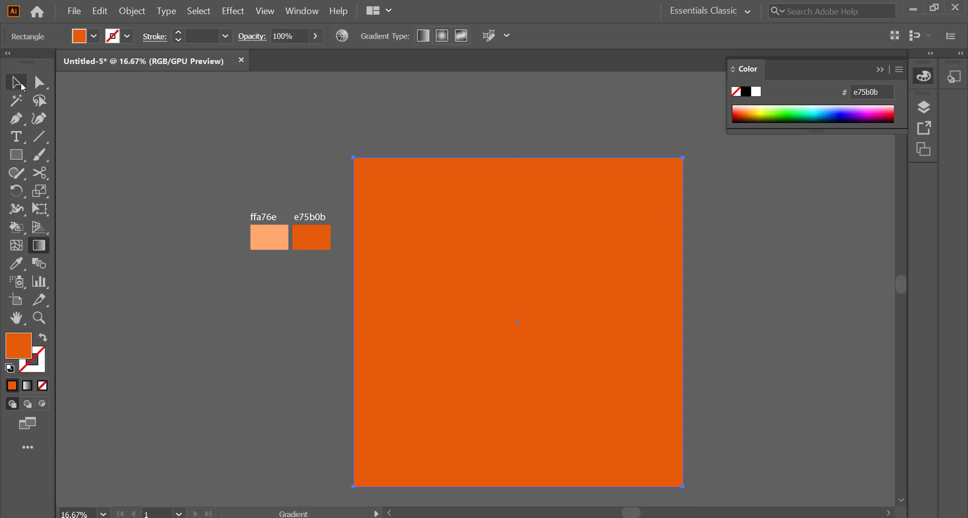
{"action": "left_click", "coordinate": [22, 84]}
{"action": "right_click", "coordinate": [448, 242]}
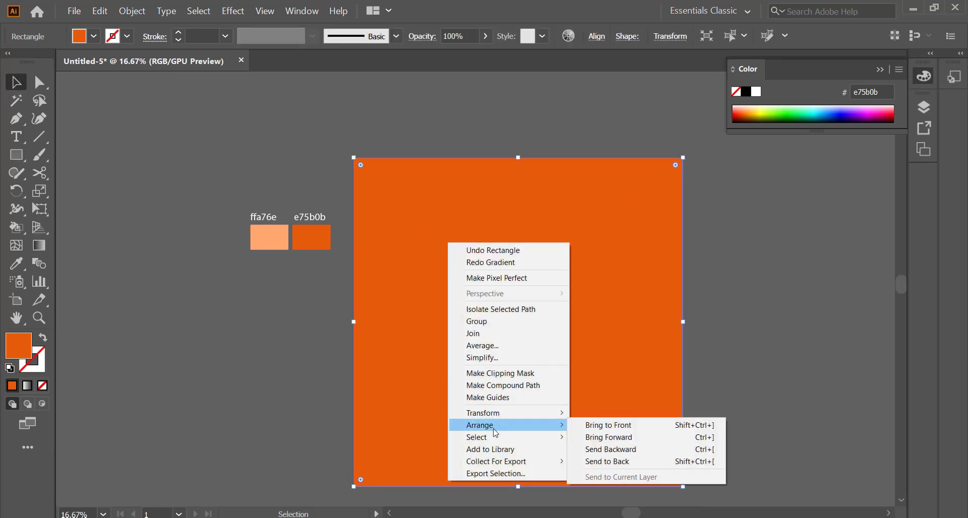
{"action": "left_click", "coordinate": [597, 461]}
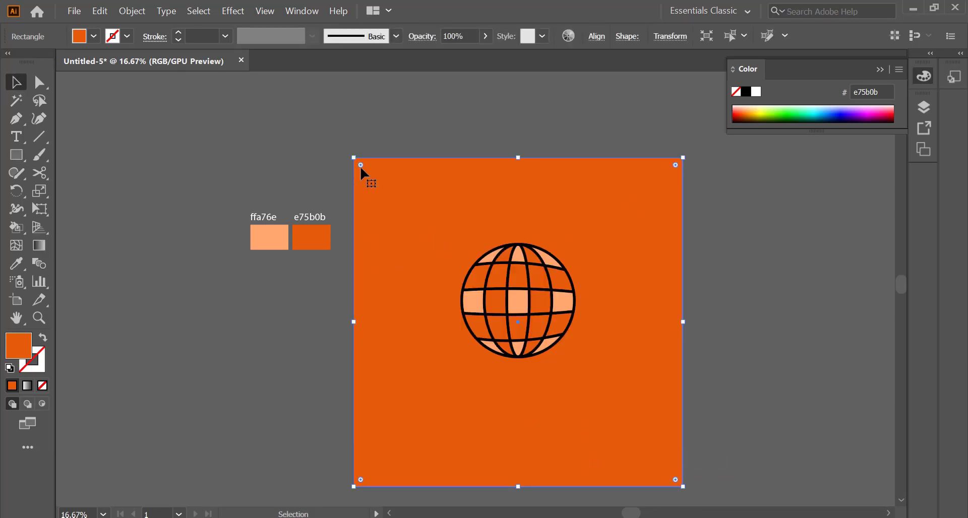
{"action": "left_click", "coordinate": [302, 11]}
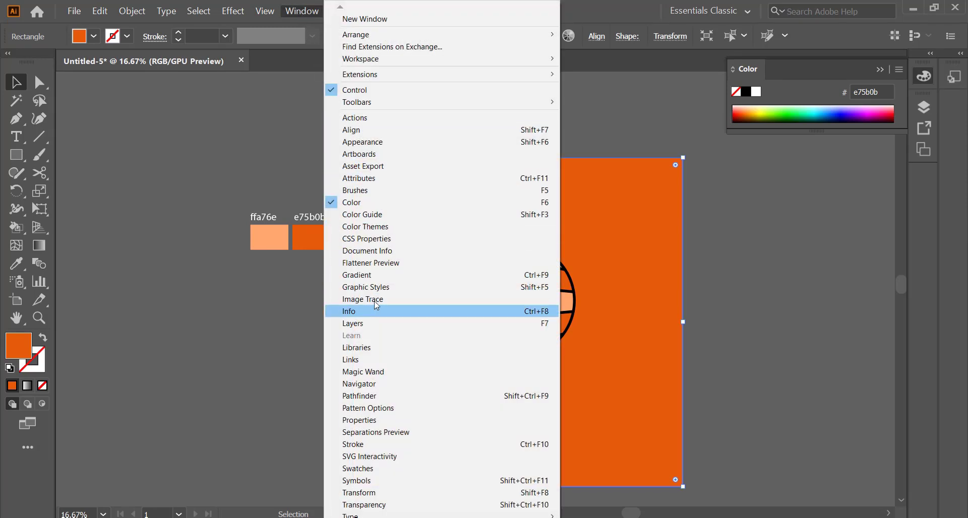
Step: Give the background rectangle a gradient from ffa76e to e75b0b using the swatches
{"action": "left_click", "coordinate": [373, 275]}
{"action": "left_click", "coordinate": [716, 245]}
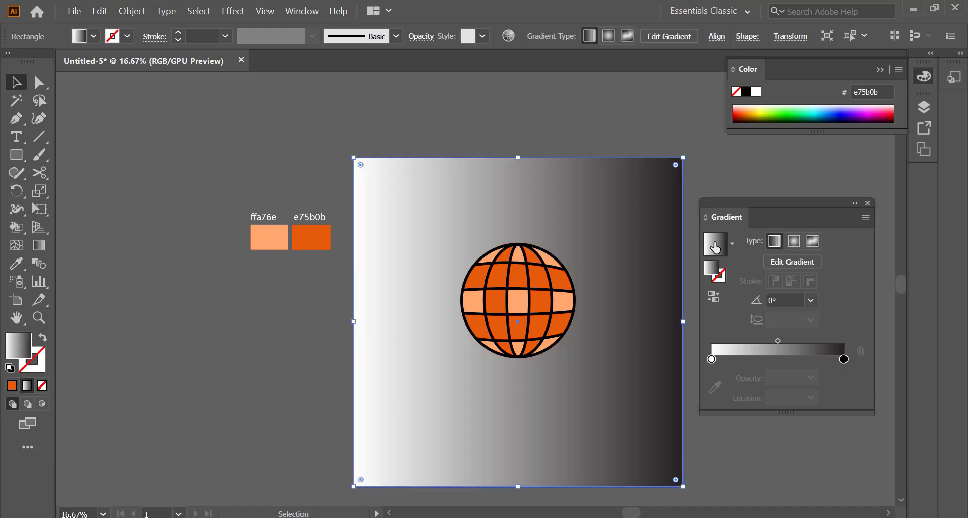
{"action": "left_click", "coordinate": [711, 359]}
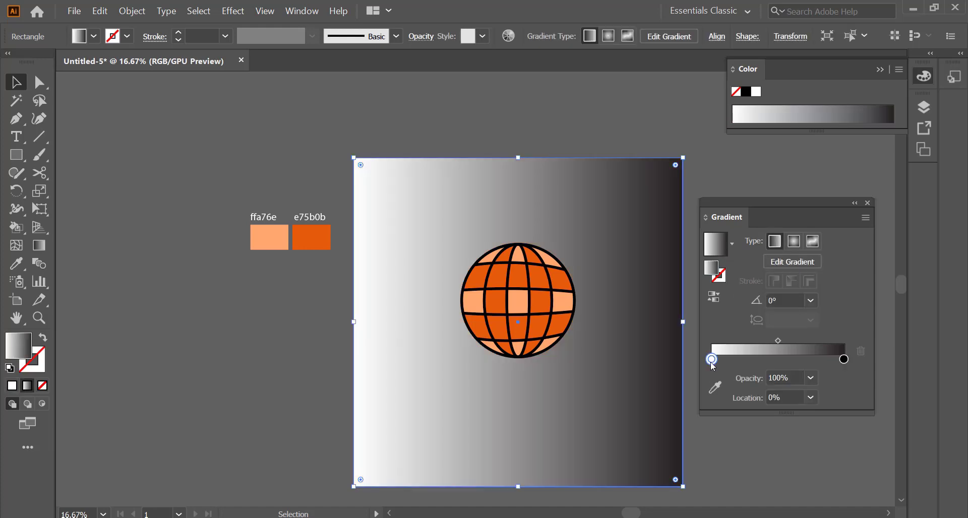
{"action": "left_click", "coordinate": [716, 387]}
{"action": "left_click", "coordinate": [279, 241]}
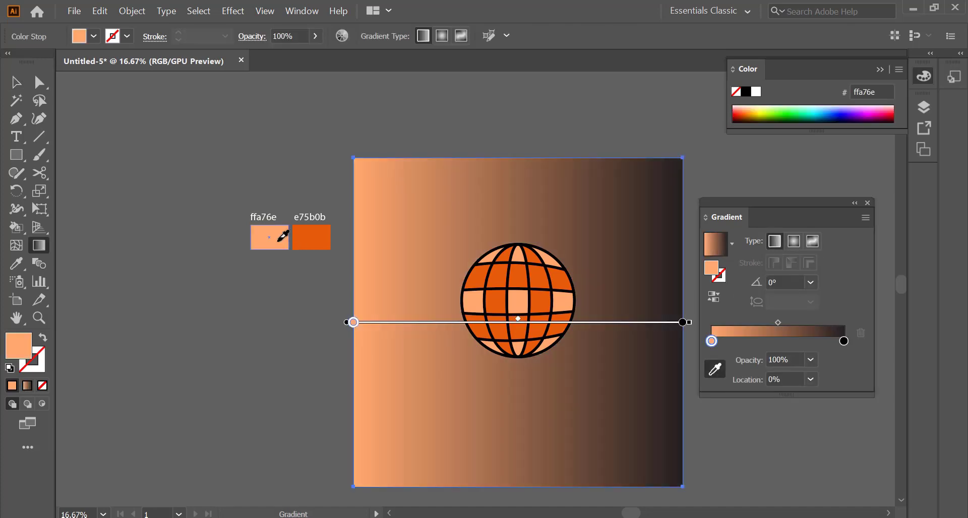
{"action": "left_click", "coordinate": [844, 342]}
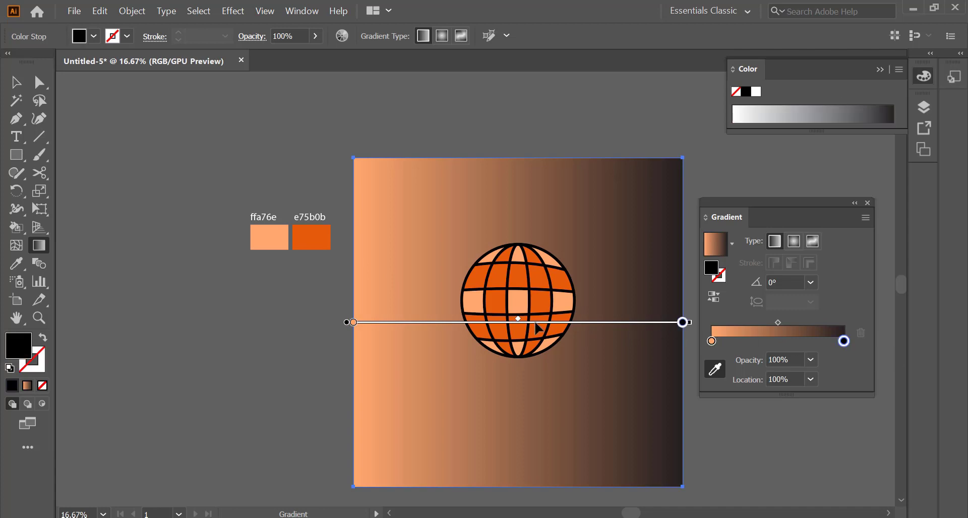
{"action": "left_click", "coordinate": [319, 243]}
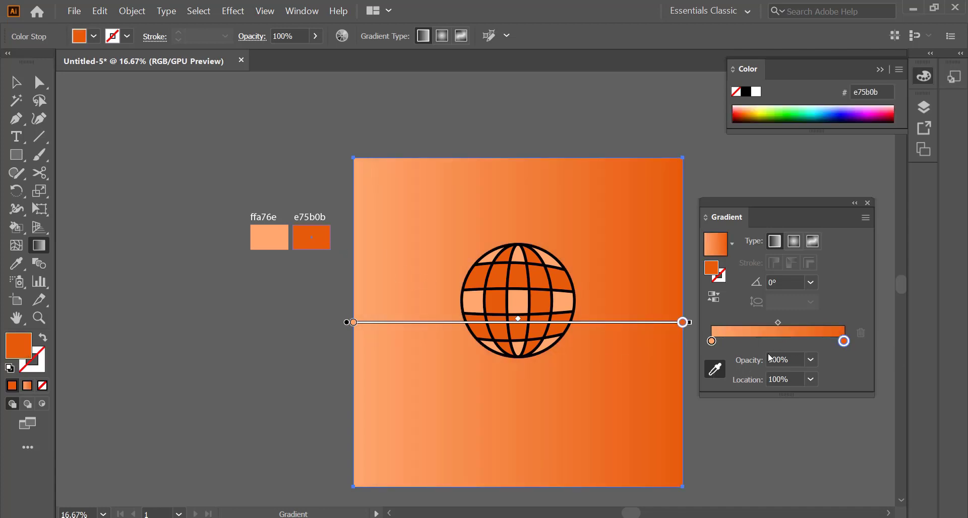
Step: Make the gradient radial with a light centre, and drag the midpoint to widen the centre
{"action": "left_click", "coordinate": [794, 243]}
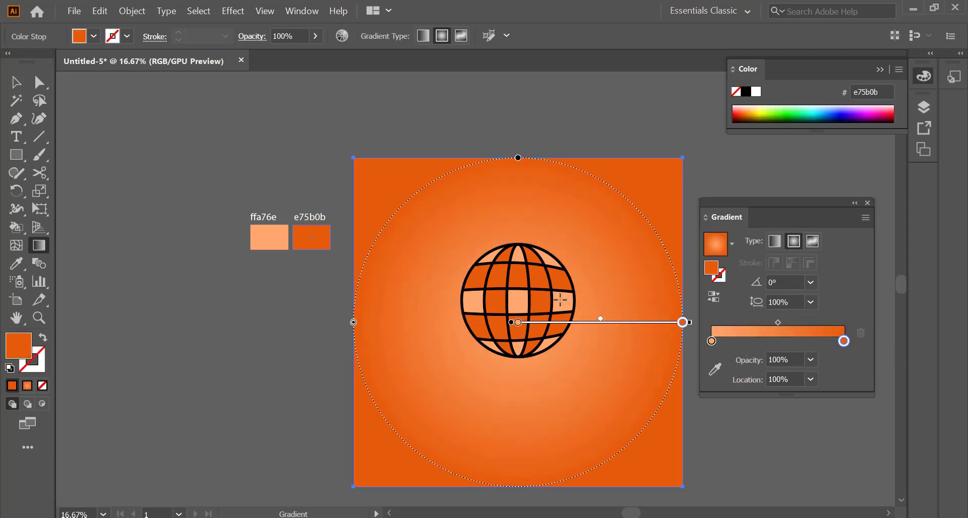
{"action": "left_click", "coordinate": [716, 303]}
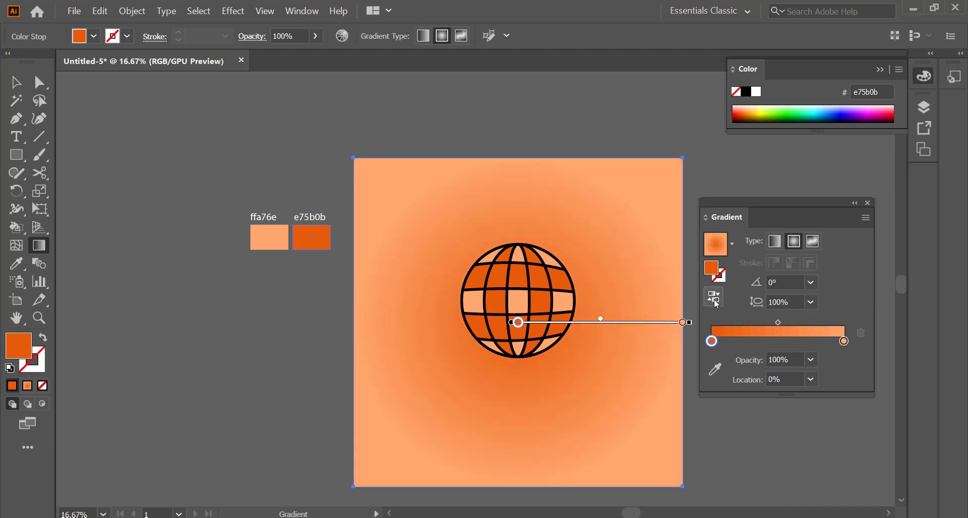
{"action": "left_click", "coordinate": [719, 301]}
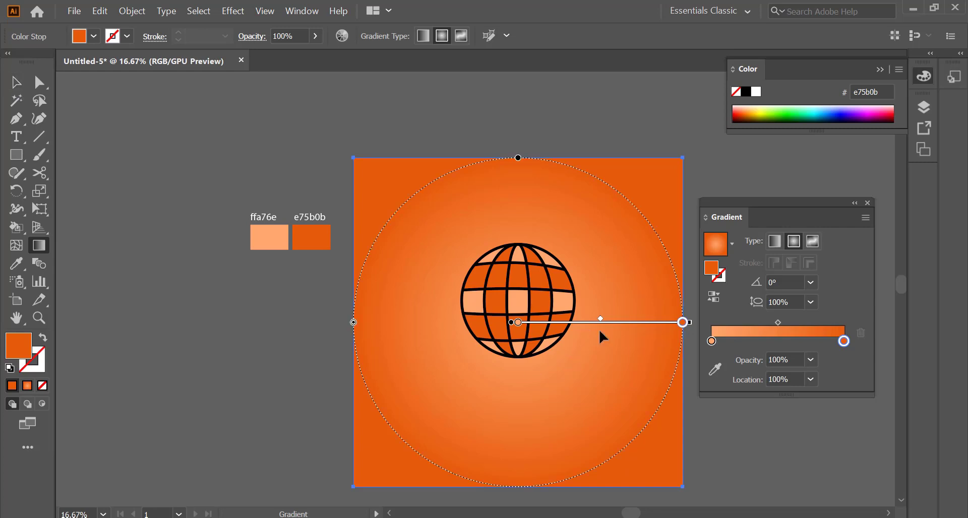
{"action": "mouse_move", "coordinate": [624, 324]}
{"action": "left_mouse_down"}
{"action": "mouse_move", "coordinate": [644, 325]}
{"action": "mouse_move", "coordinate": [548, 324]}
{"action": "mouse_move", "coordinate": [599, 326]}
{"action": "left_mouse_up"}
Step: Draw a flat black ellipse below the globe at 16% opacity
{"action": "left_click", "coordinate": [15, 82]}
{"action": "left_click", "coordinate": [201, 197]}
{"action": "key", "text": "l"}
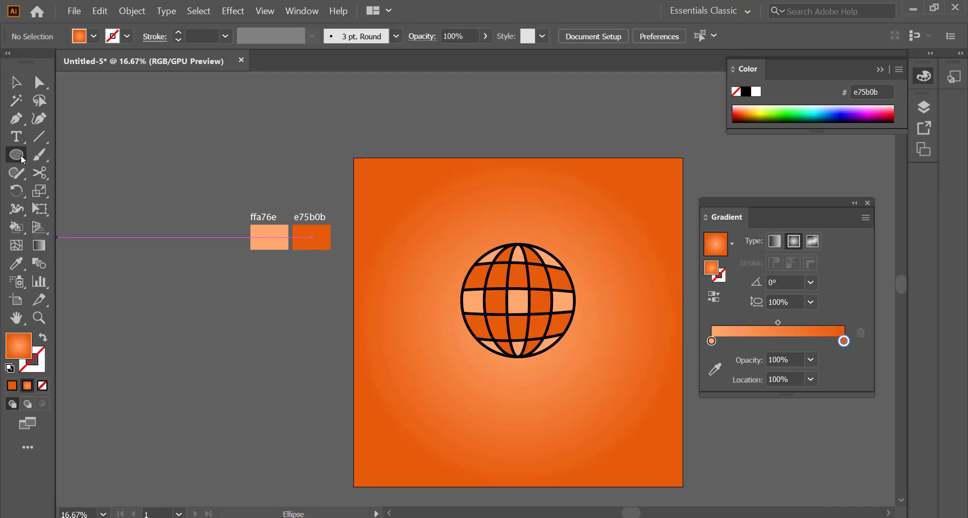
{"action": "left_click_drag", "start_coordinate": [451, 348], "coordinate": [588, 364]}
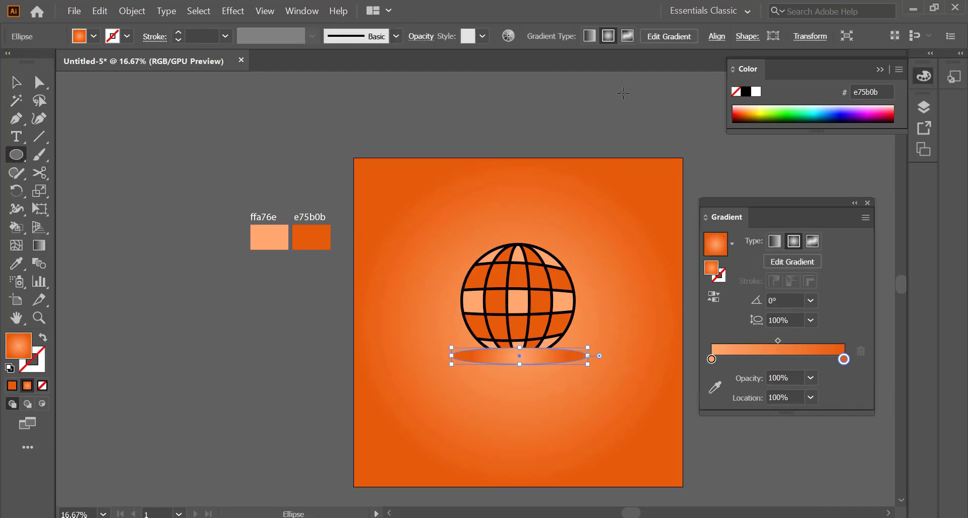
{"action": "left_click", "coordinate": [95, 37]}
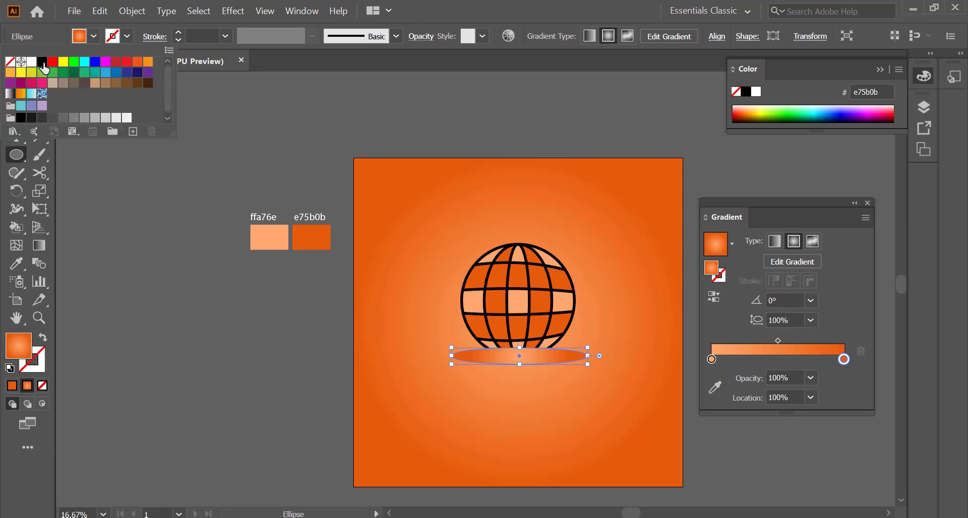
{"action": "left_click", "coordinate": [42, 63]}
{"action": "left_click", "coordinate": [486, 36]}
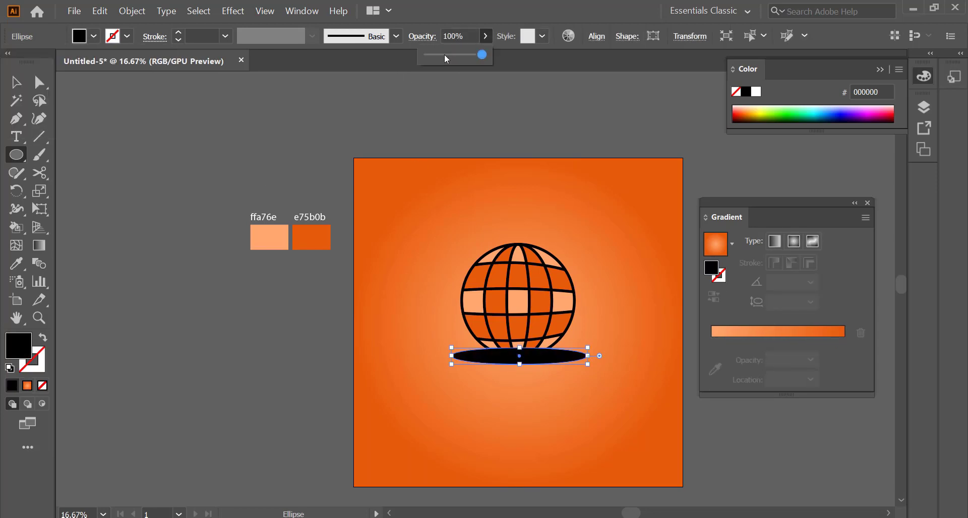
{"action": "left_click_drag", "start_coordinate": [484, 55], "coordinate": [436, 54]}
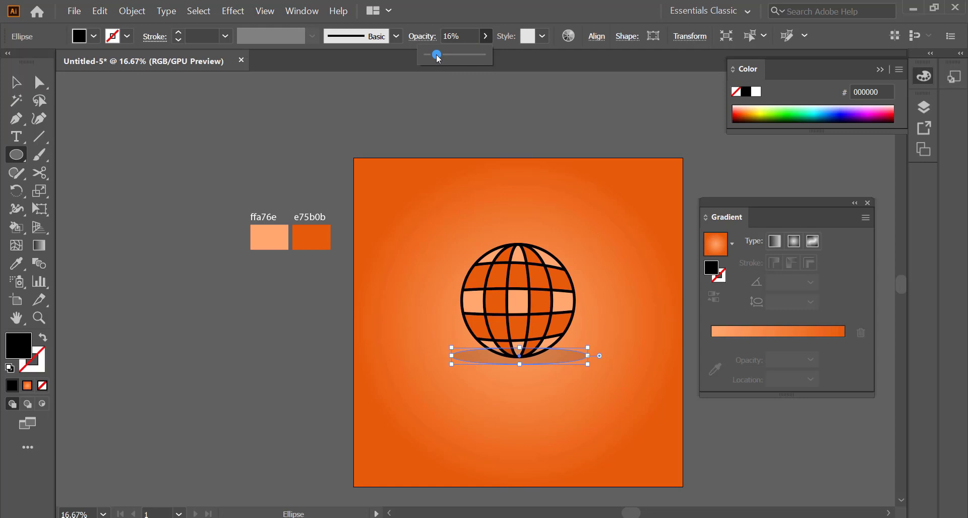
Step: Bring the globe in front of the shadow ellipse and close the Gradient panel
{"action": "left_click", "coordinate": [16, 82]}
{"action": "left_click", "coordinate": [222, 192]}
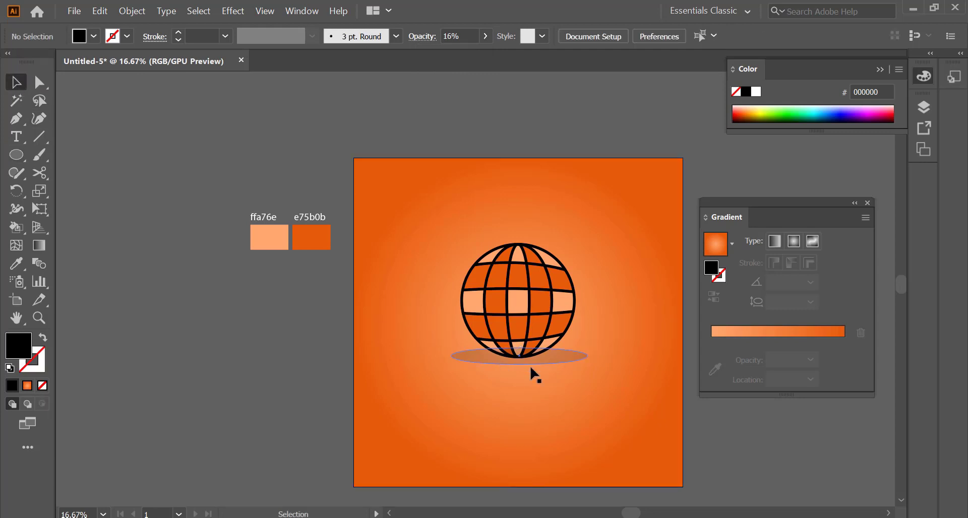
{"action": "right_click", "coordinate": [543, 323]}
{"action": "left_click", "coordinate": [685, 452]}
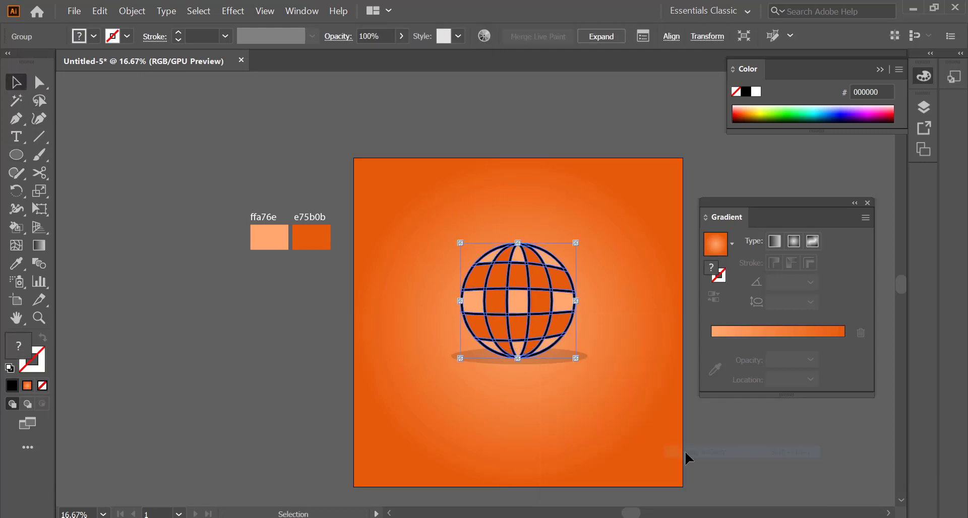
{"action": "left_click", "coordinate": [514, 139]}
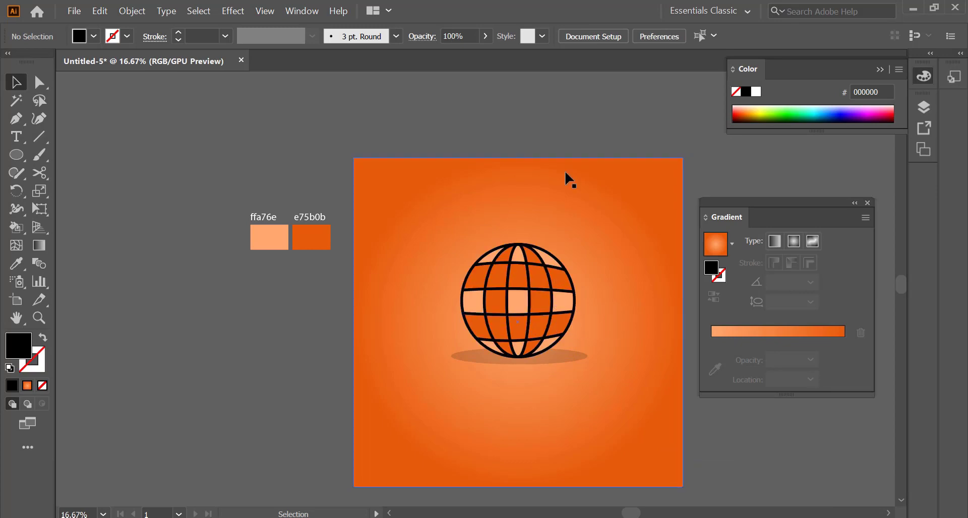
{"action": "scroll", "coordinate": [571, 343], "scroll_direction": "up", "scroll_amount": 1}
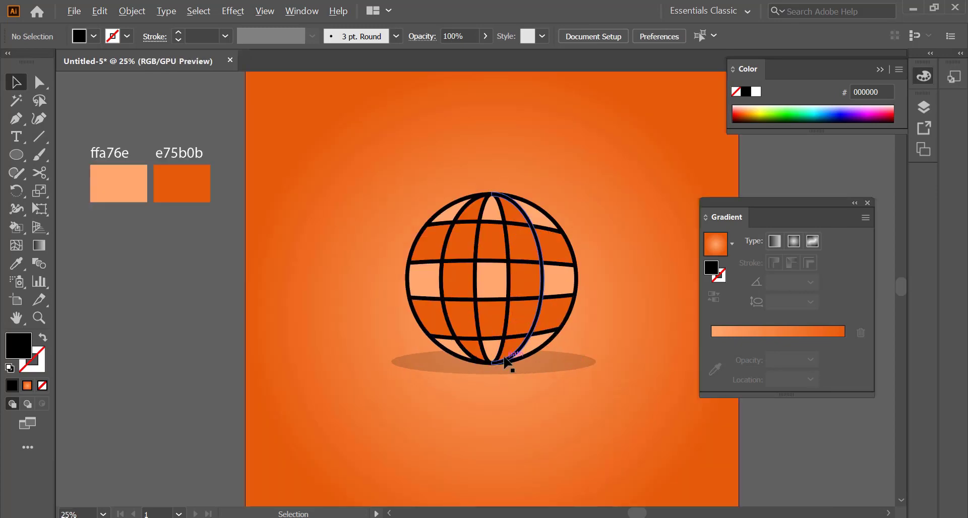
{"action": "left_click", "coordinate": [868, 204]}
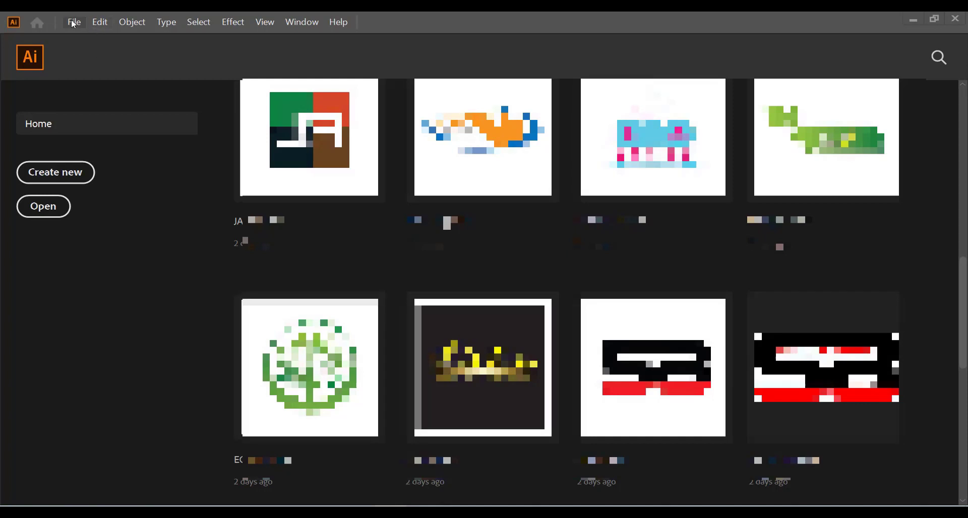
Step: From the Home screen, open the File menu to start a new document
{"action": "left_click", "coordinate": [74, 22]}
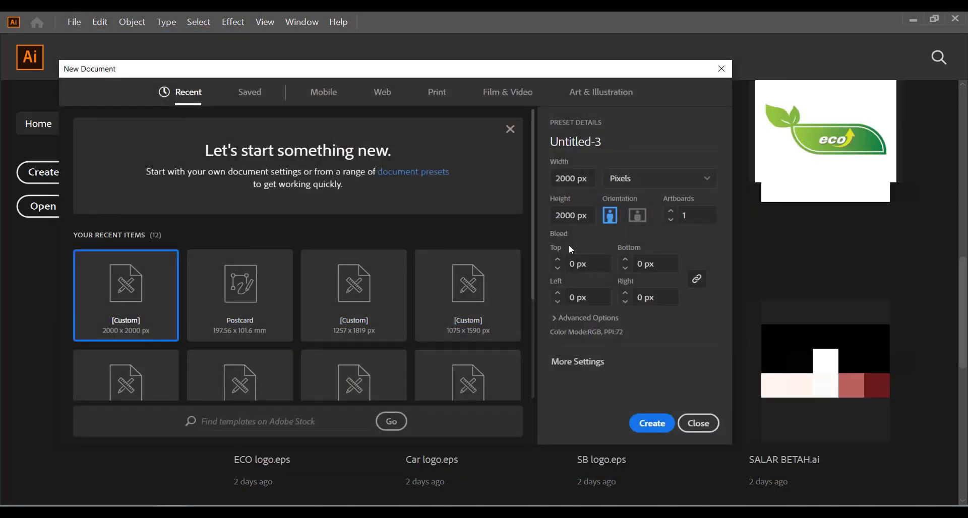
Step: Create a 2000 × 2000 px document named 'Warning'
{"action": "left_click", "coordinate": [590, 180]}
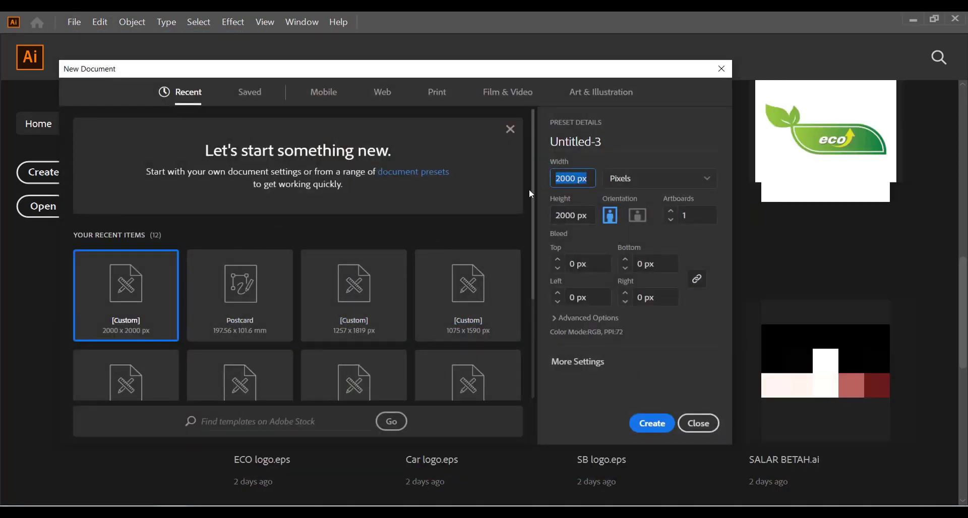
{"action": "left_click", "coordinate": [585, 214]}
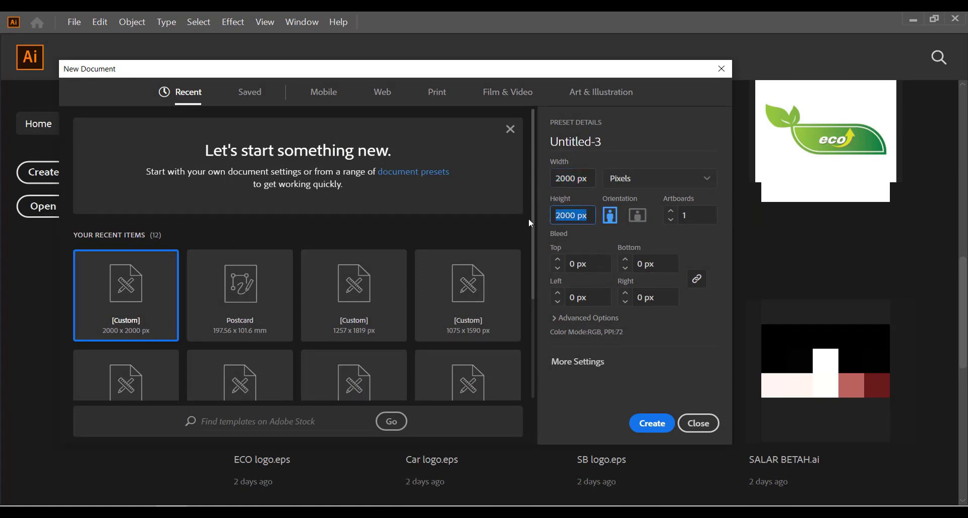
{"action": "left_click", "coordinate": [611, 146]}
{"action": "type", "text": "W"}
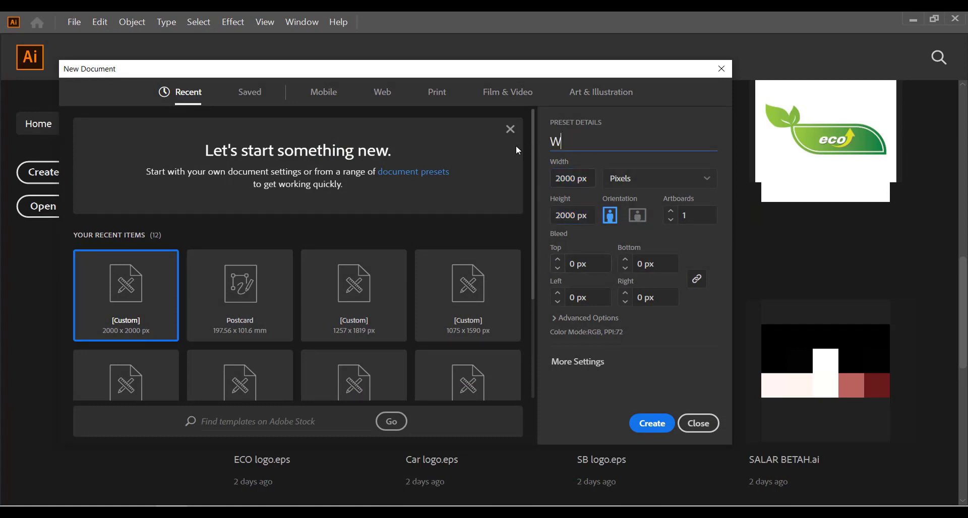
{"action": "type", "text": "arn"}
{"action": "type", "text": "ing"}
{"action": "left_click", "coordinate": [652, 425]}
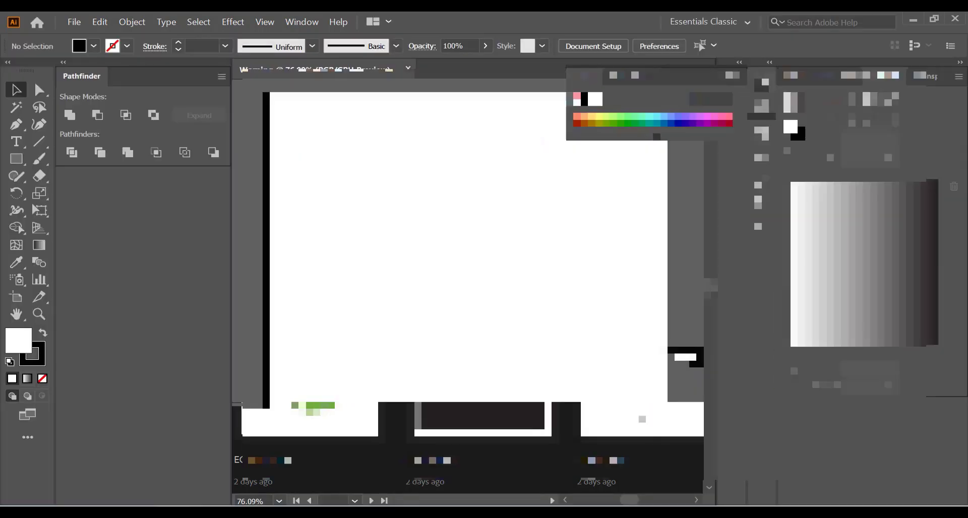
Step: Dismiss the floating colour panel and close the Pathfinder panel
{"action": "left_click", "coordinate": [761, 84]}
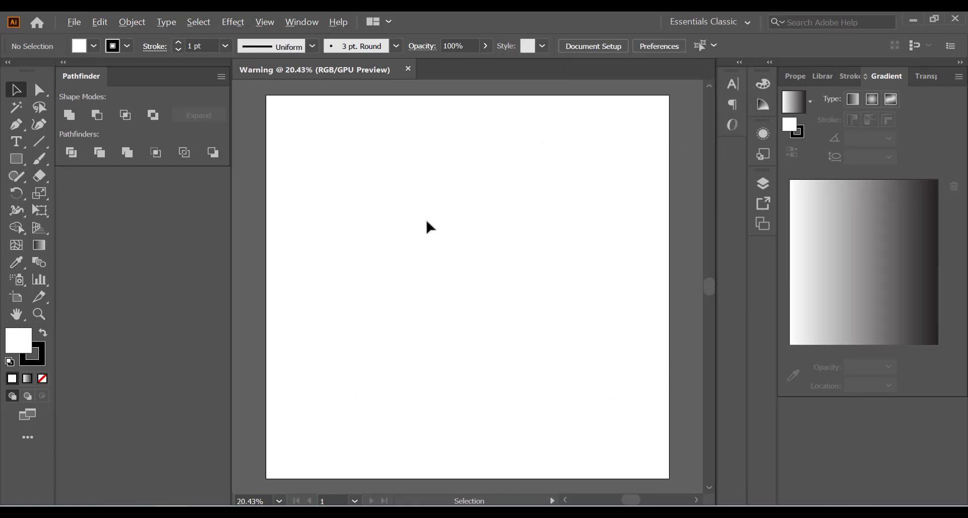
{"action": "scroll", "coordinate": [427, 223], "scroll_direction": "down", "scroll_amount": 1}
{"action": "right_click", "coordinate": [189, 77]}
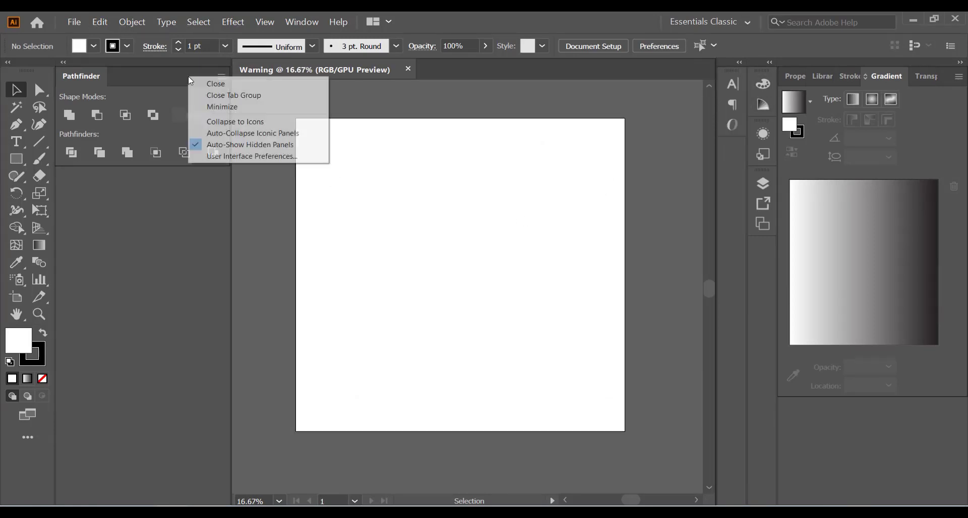
{"action": "left_click", "coordinate": [197, 81]}
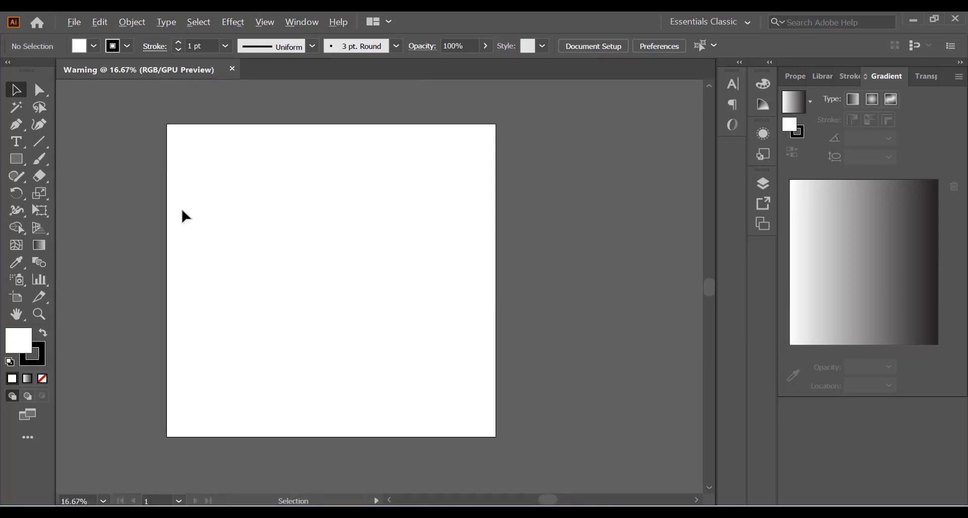
{"action": "scroll", "coordinate": [180, 209], "scroll_direction": "up", "scroll_amount": 1}
{"action": "scroll", "coordinate": [181, 211], "scroll_direction": "down", "scroll_amount": 1}
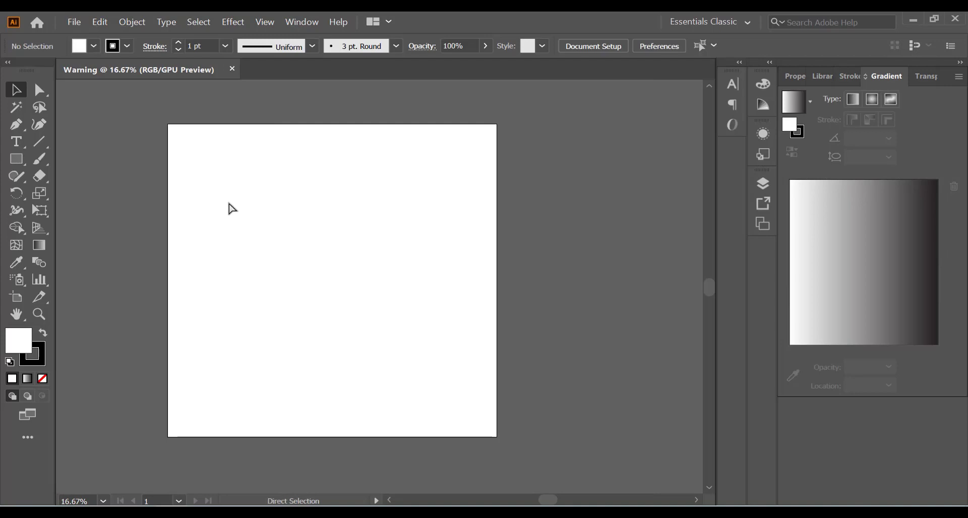
Step: Paste the six labelled colour swatches and place them just above the artboard
{"action": "key", "text": "ctrl+v"}
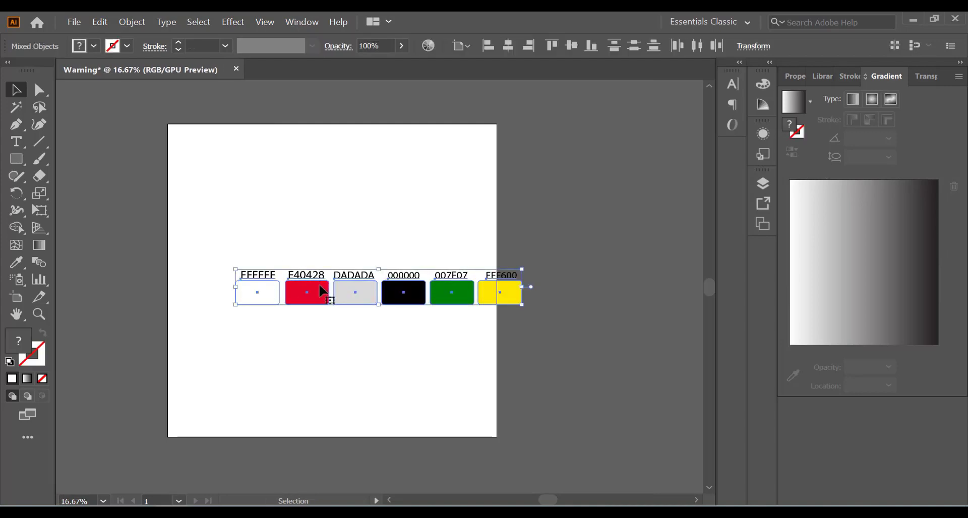
{"action": "left_click_drag", "start_coordinate": [323, 297], "coordinate": [255, 107]}
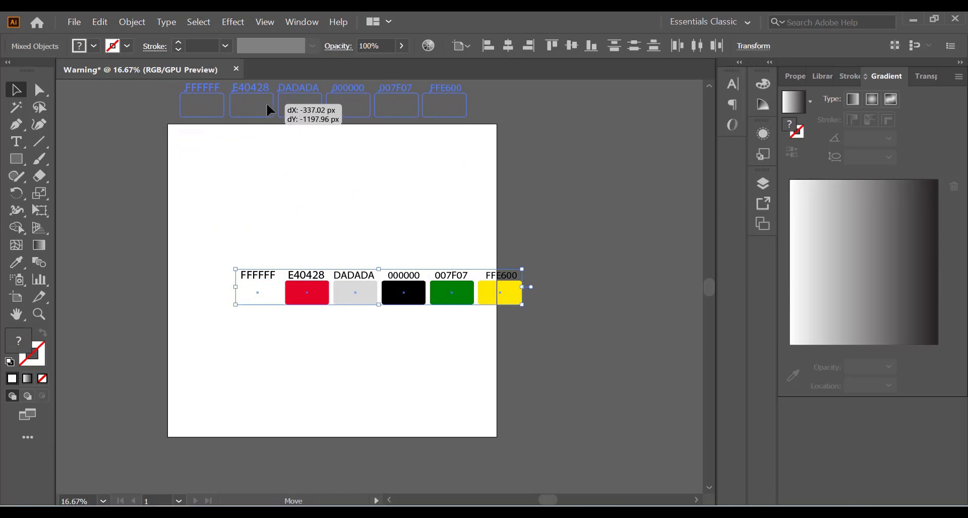
{"action": "left_click_drag", "start_coordinate": [255, 103], "coordinate": [267, 105]}
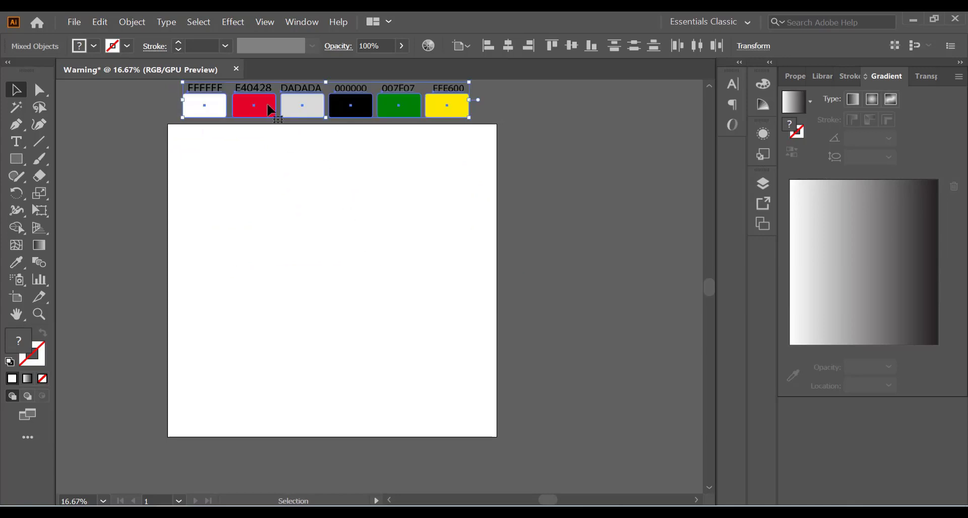
{"action": "left_click", "coordinate": [531, 163]}
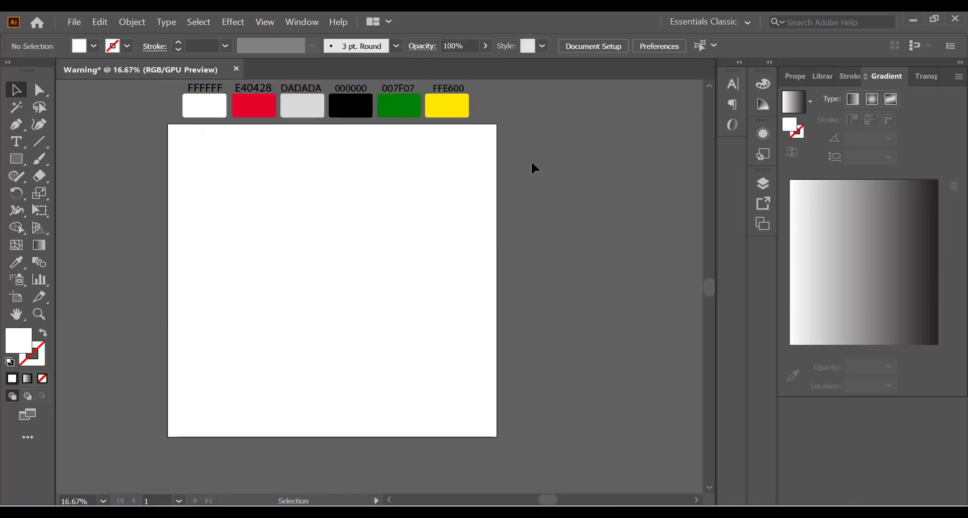
Step: Create a 2000 × 2000 px rectangle filled with the FFE600 yellow swatch
{"action": "left_click", "coordinate": [15, 162]}
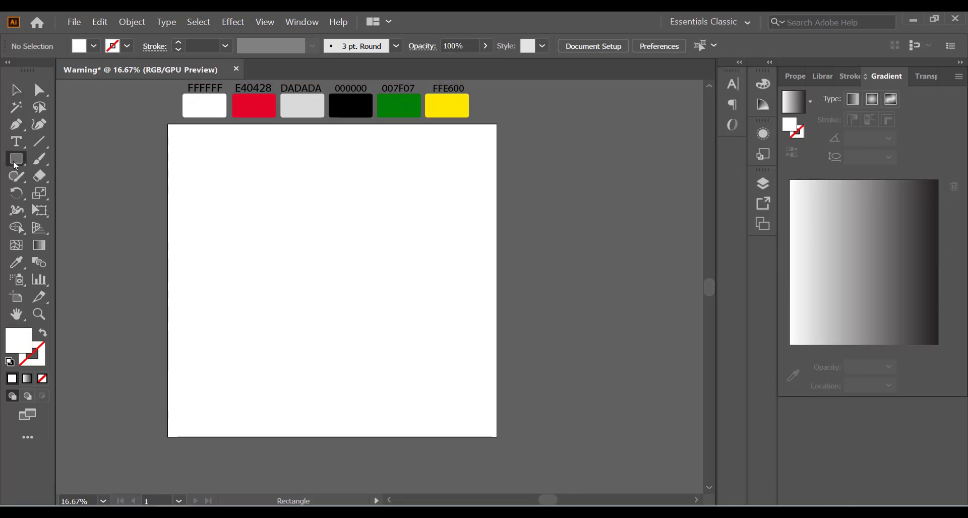
{"action": "left_click", "coordinate": [294, 242]}
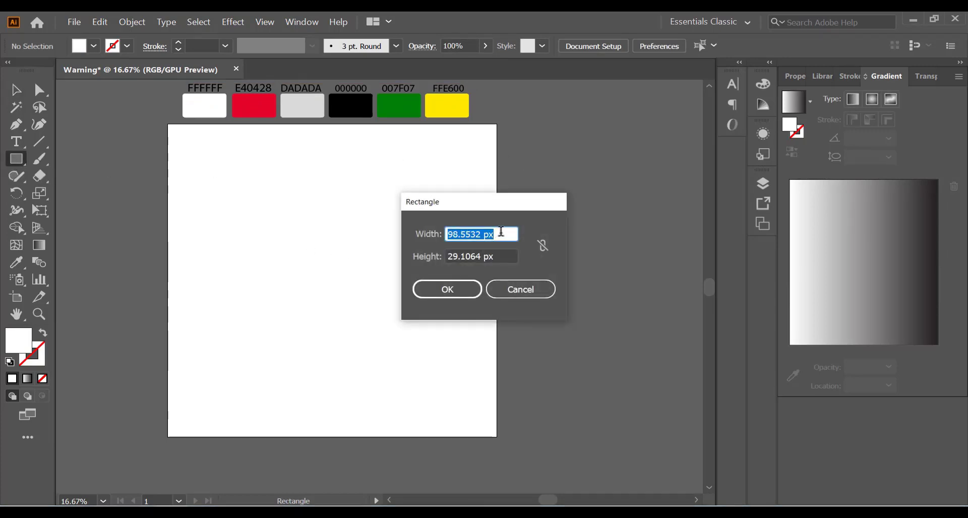
{"action": "type", "text": "2000"}
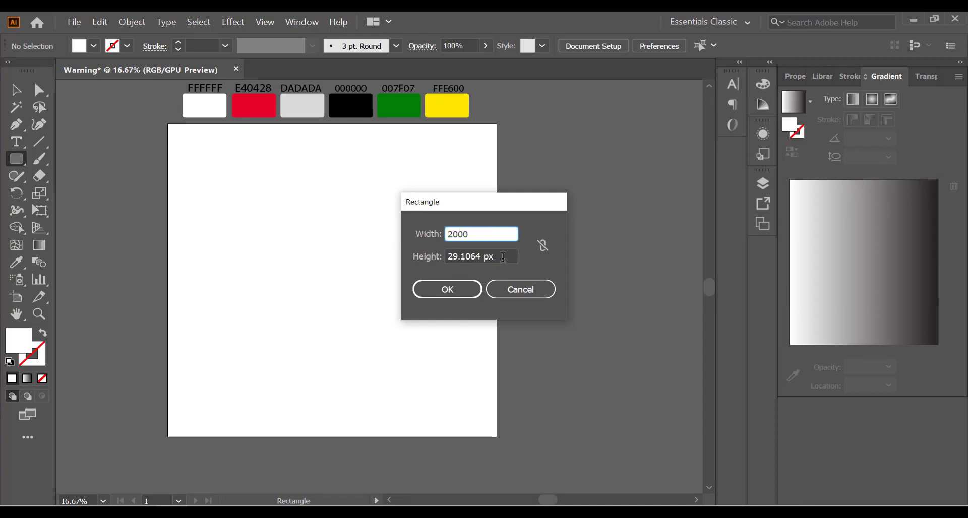
{"action": "key", "text": "Tab"}
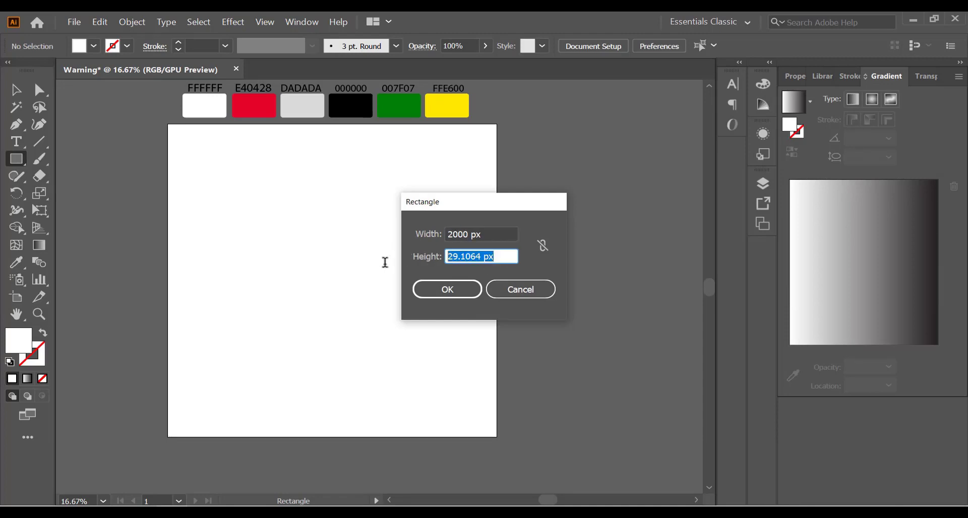
{"action": "type", "text": "2000"}
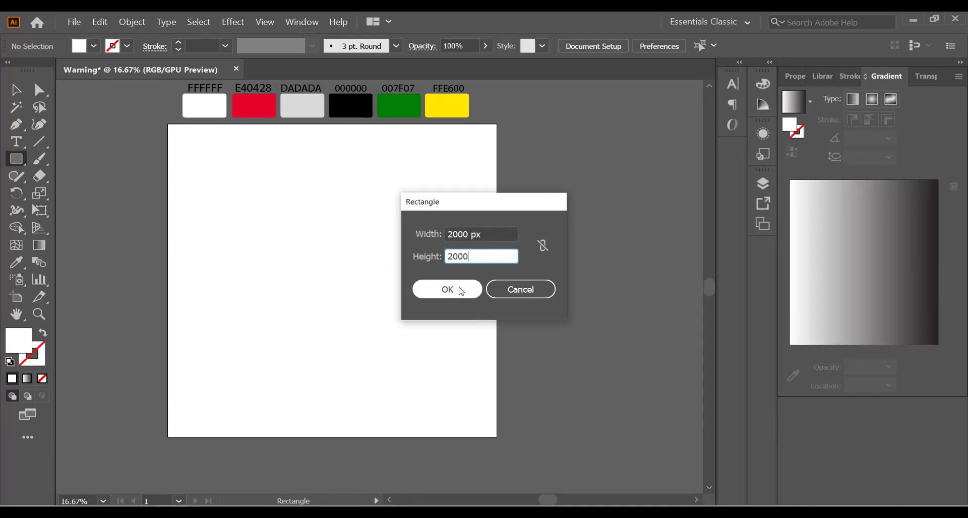
{"action": "left_click", "coordinate": [460, 289]}
{"action": "left_click", "coordinate": [16, 262]}
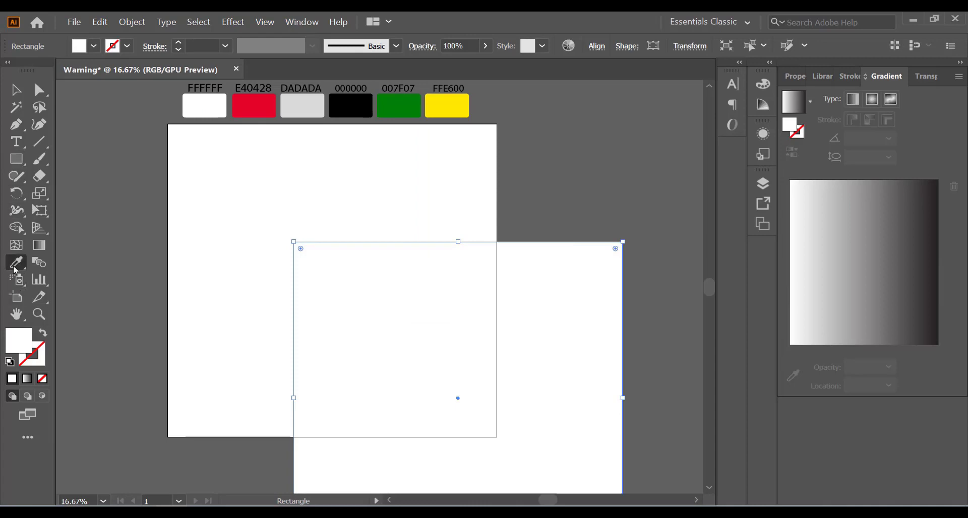
{"action": "left_click", "coordinate": [447, 105]}
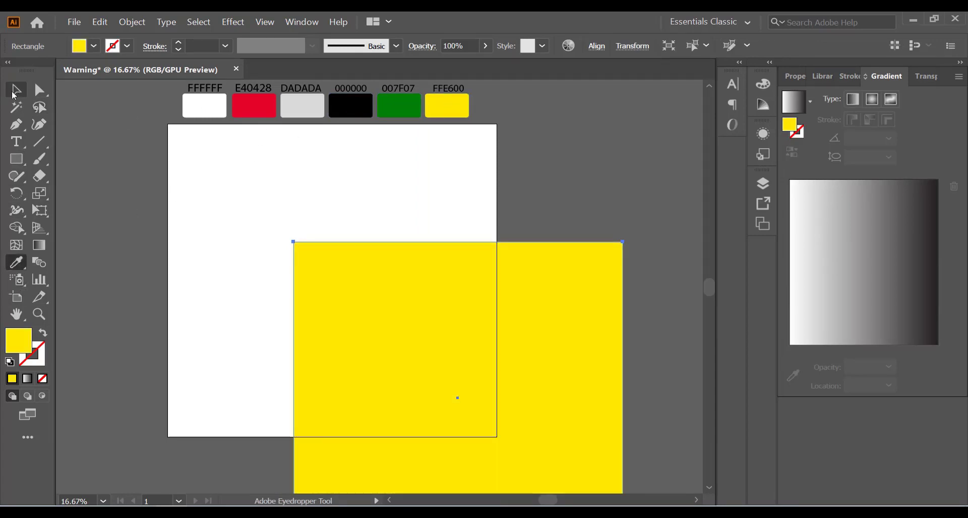
Step: Centre the yellow square on the artboard and lock it
{"action": "left_click", "coordinate": [16, 90]}
{"action": "left_click", "coordinate": [596, 46]}
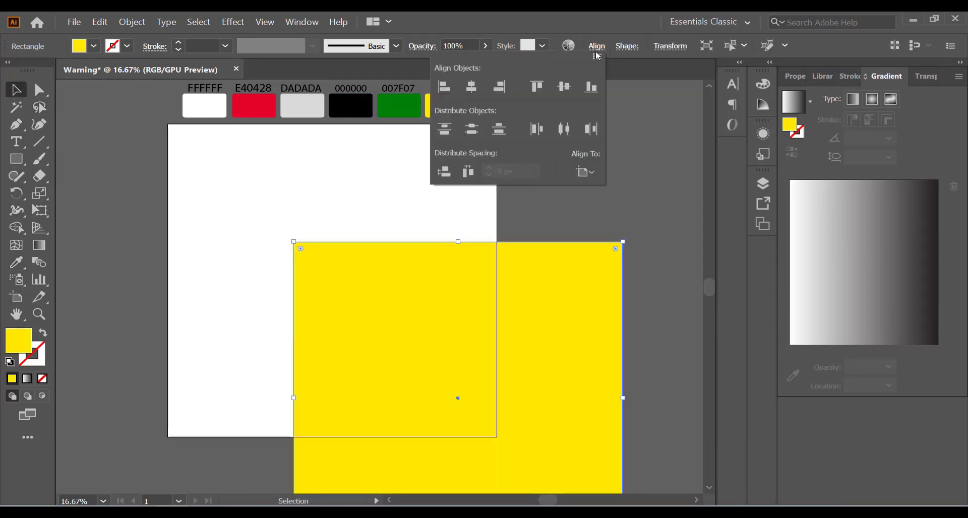
{"action": "left_click", "coordinate": [471, 87]}
{"action": "left_click", "coordinate": [567, 88]}
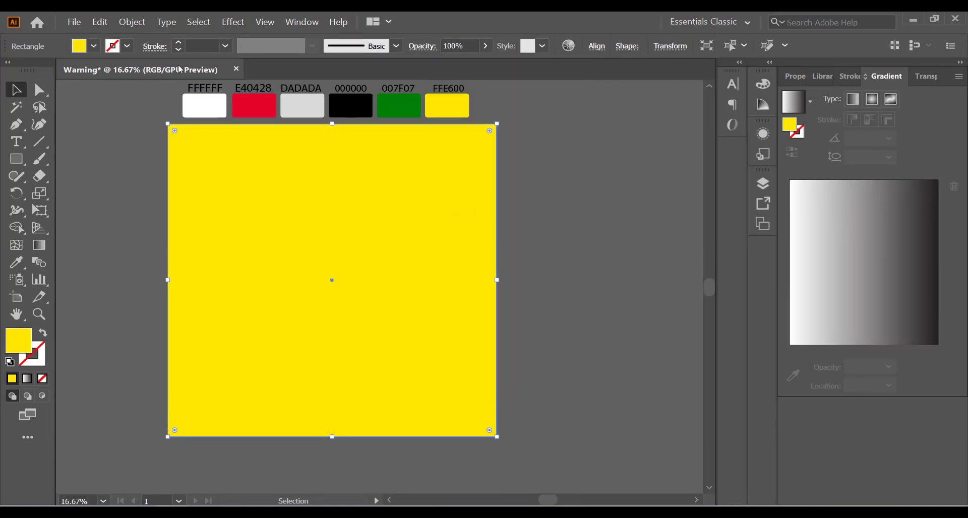
{"action": "left_click", "coordinate": [132, 22]}
{"action": "mouse_move", "coordinate": [197, 97]}
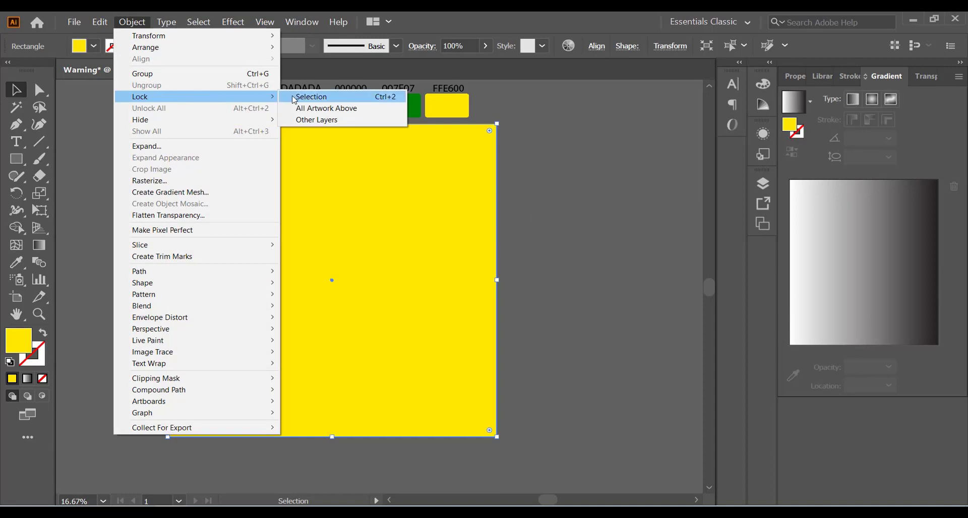
{"action": "left_click", "coordinate": [295, 97]}
{"action": "left_click", "coordinate": [16, 159]}
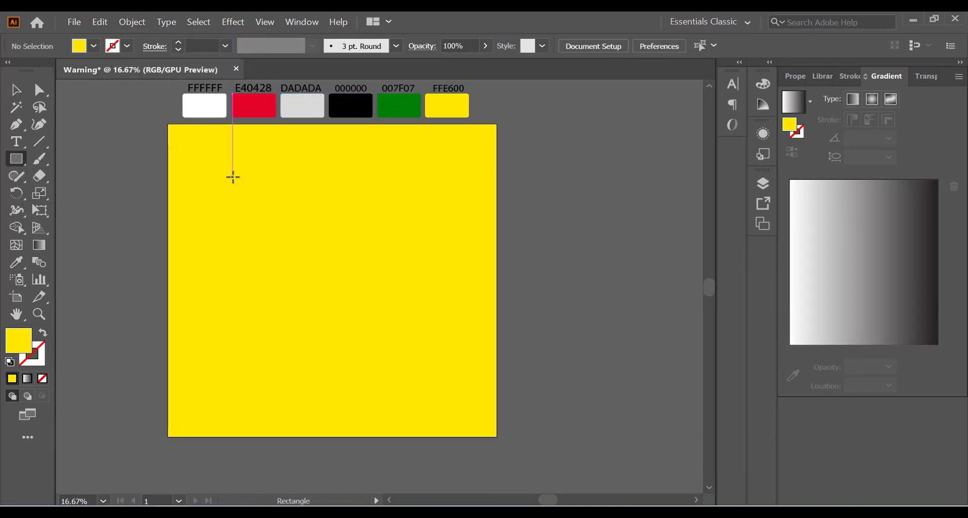
Step: Draw a white FFFFFF rectangle centred on the artboard, nudged slightly lower
{"action": "mouse_move", "coordinate": [232, 177]}
{"action": "left_mouse_down"}
{"action": "mouse_move", "coordinate": [351, 279]}
{"action": "mouse_move", "coordinate": [433, 374]}
{"action": "mouse_move", "coordinate": [437, 354]}
{"action": "left_mouse_up"}
{"action": "left_click", "coordinate": [16, 262]}
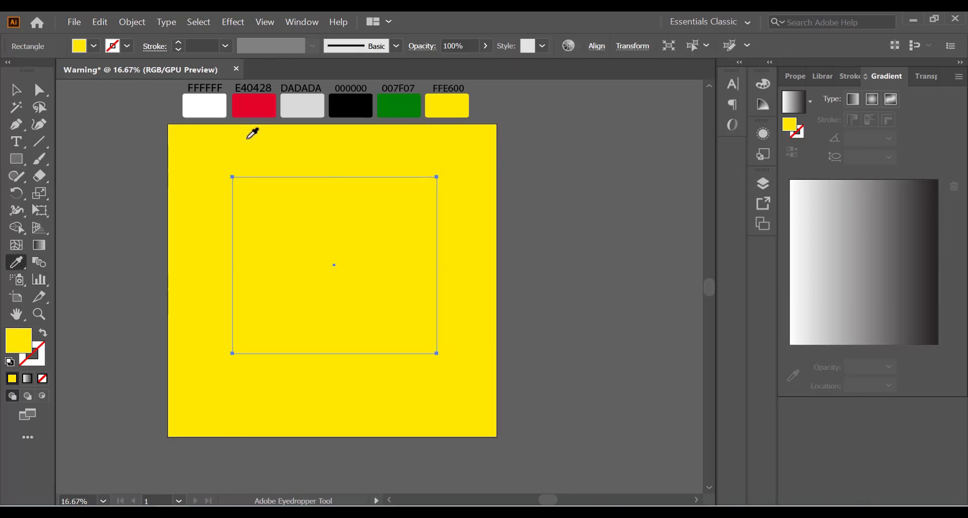
{"action": "left_click", "coordinate": [190, 97]}
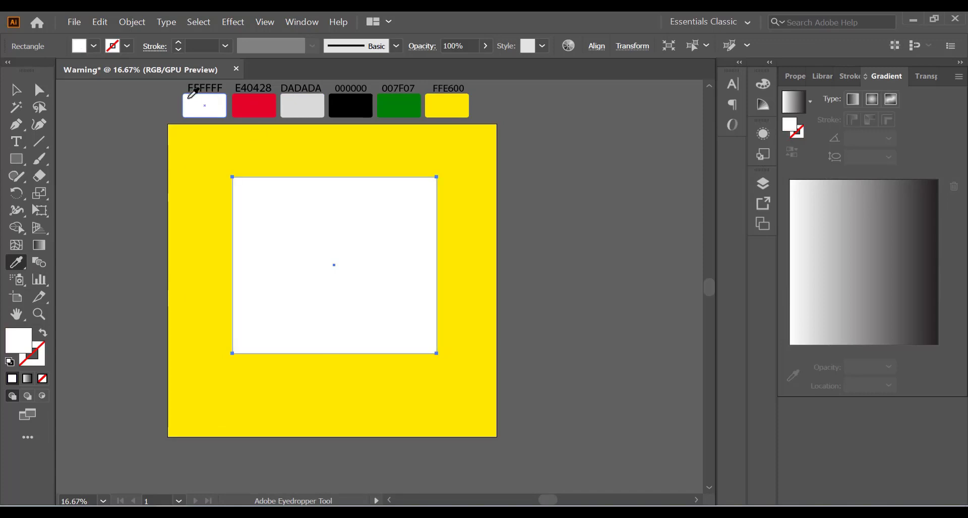
{"action": "left_click", "coordinate": [17, 93]}
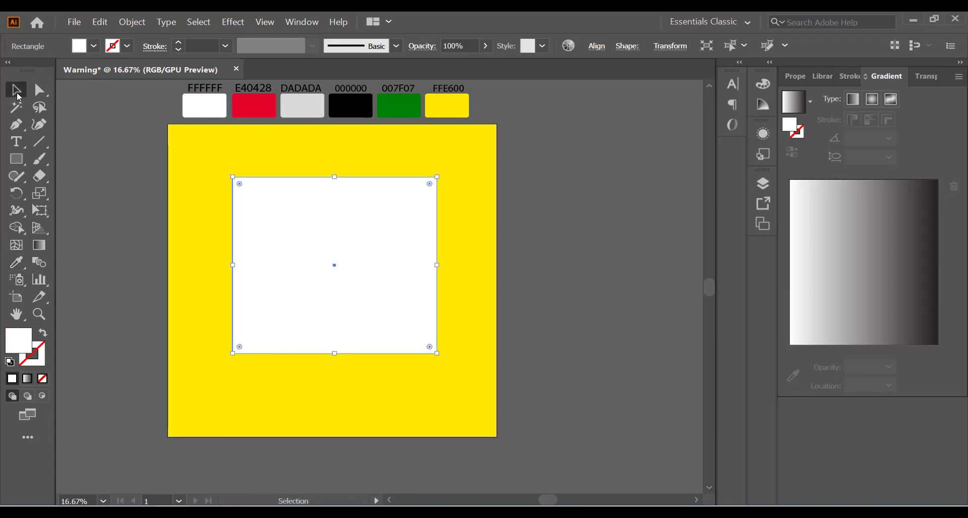
{"action": "left_click", "coordinate": [595, 49]}
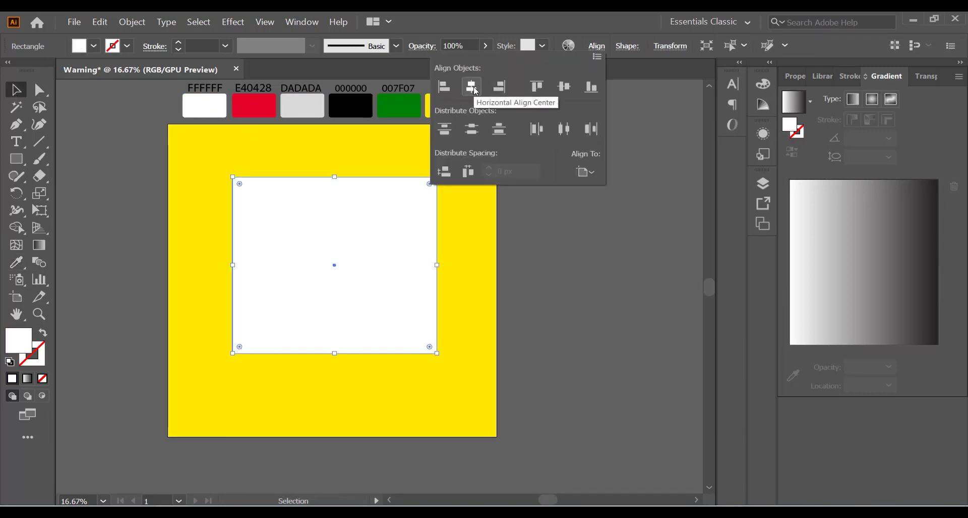
{"action": "left_click", "coordinate": [471, 87]}
{"action": "left_click", "coordinate": [563, 86]}
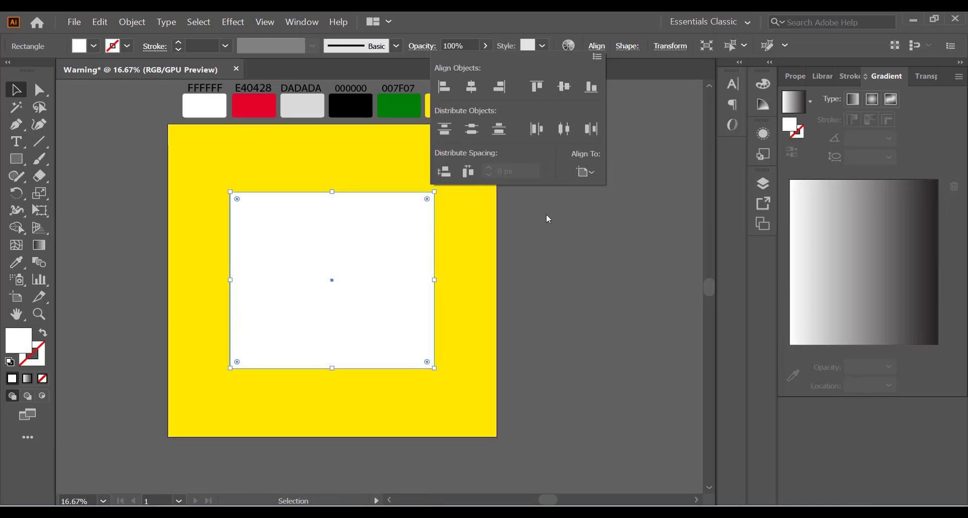
{"action": "left_click", "coordinate": [548, 219]}
{"action": "left_click_drag", "start_coordinate": [327, 225], "coordinate": [324, 231]}
{"action": "left_click", "coordinate": [550, 218]}
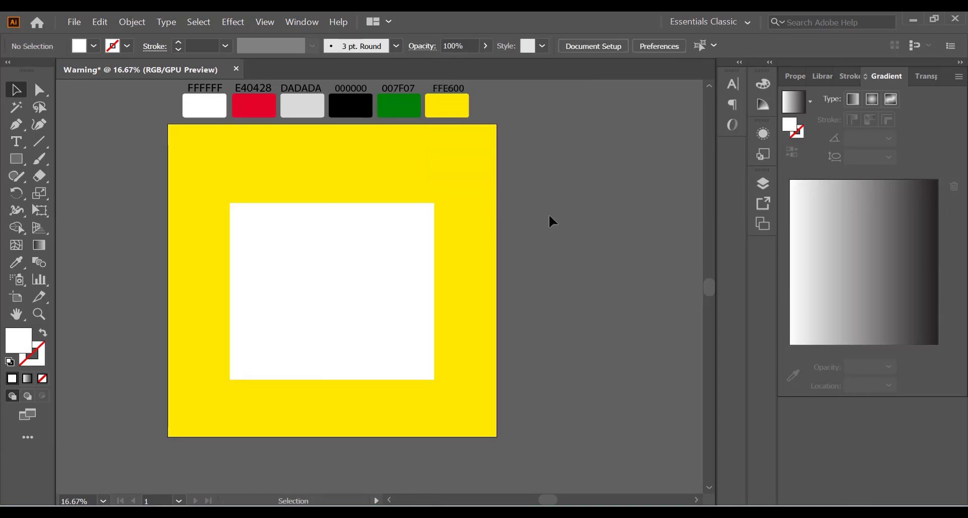
Step: Draw a thin bar across the white rectangle's top and fill it with DADADA grey
{"action": "left_click", "coordinate": [16, 158]}
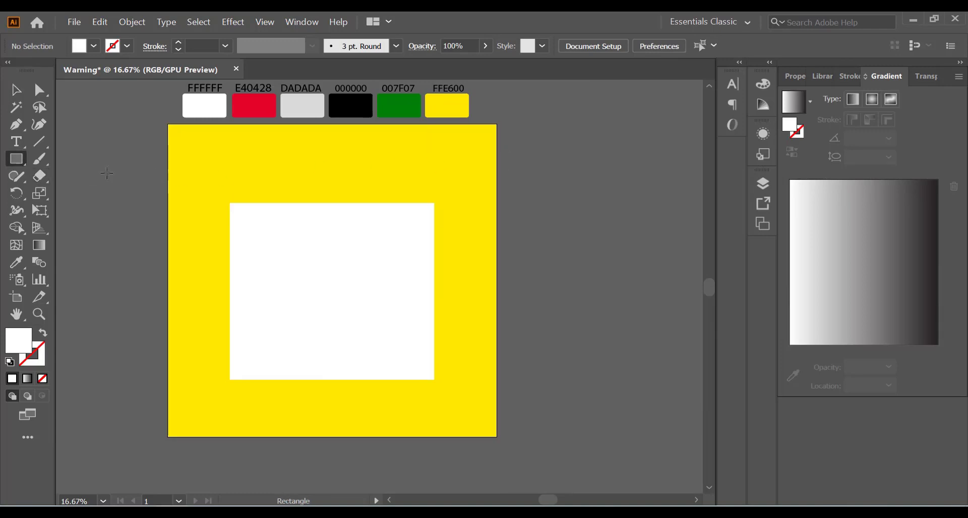
{"action": "scroll", "coordinate": [250, 192], "scroll_direction": "up", "scroll_amount": 1}
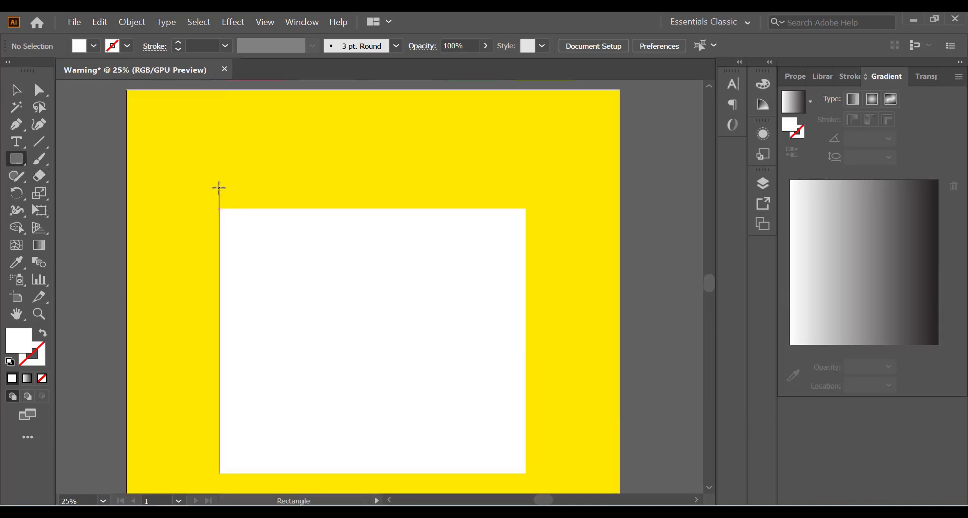
{"action": "left_click_drag", "start_coordinate": [220, 174], "coordinate": [525, 208]}
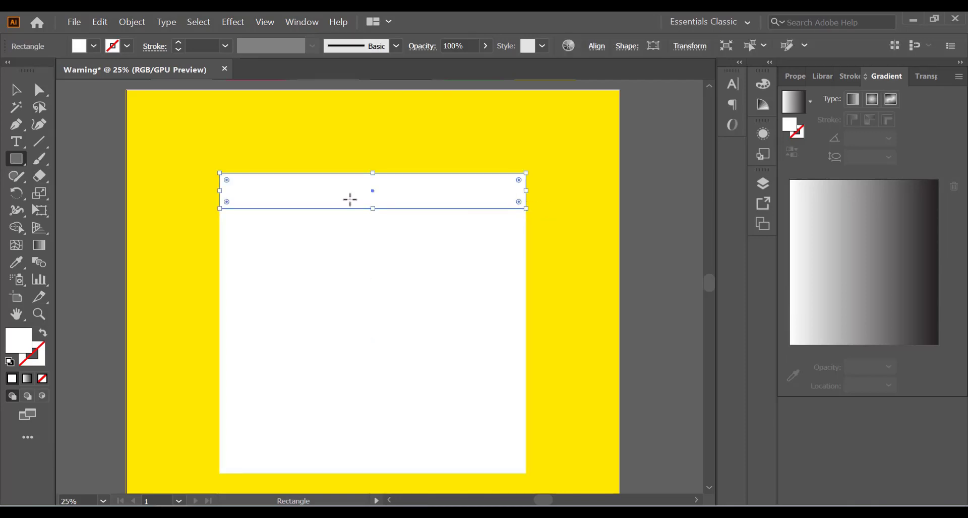
{"action": "scroll", "coordinate": [268, 196], "scroll_direction": "down", "scroll_amount": 1}
{"action": "scroll", "coordinate": [268, 196], "scroll_direction": "up", "scroll_amount": 1}
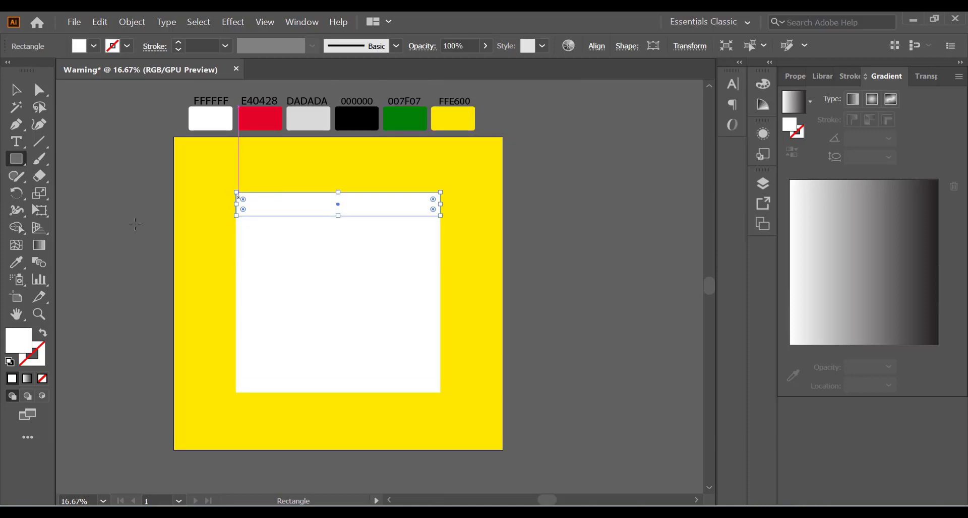
{"action": "left_click", "coordinate": [20, 268]}
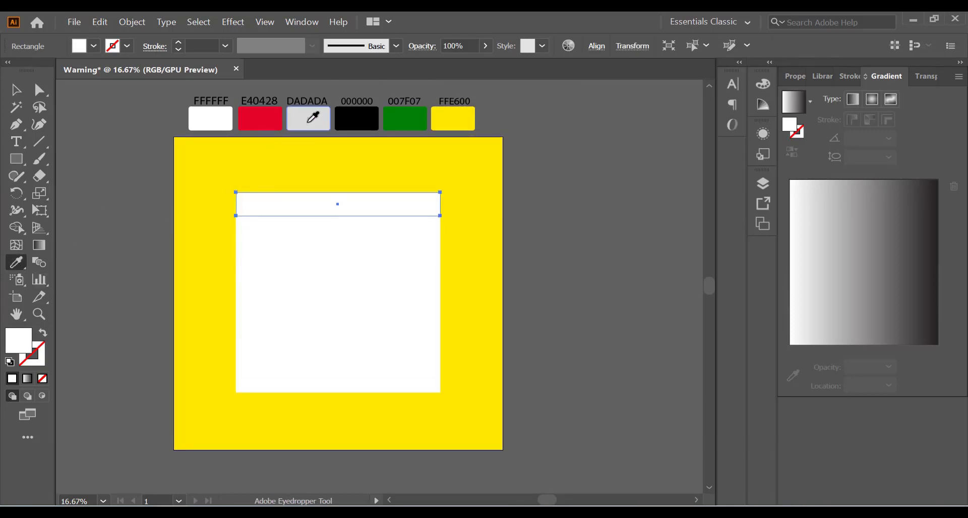
{"action": "left_click", "coordinate": [307, 123]}
{"action": "left_click", "coordinate": [16, 91]}
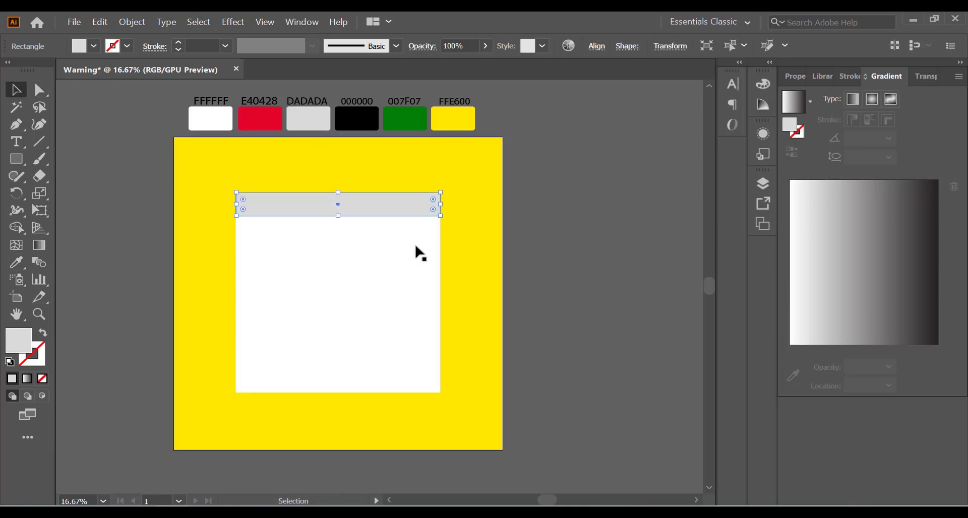
{"action": "left_click", "coordinate": [547, 242]}
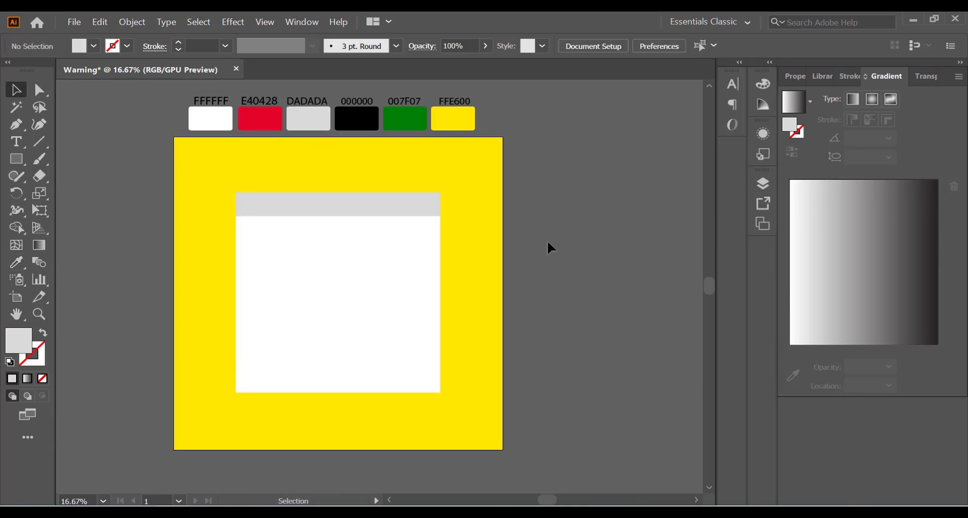
Step: Paste a copy of the white rectangle in front and fill it with red E40428
{"action": "left_click", "coordinate": [291, 277]}
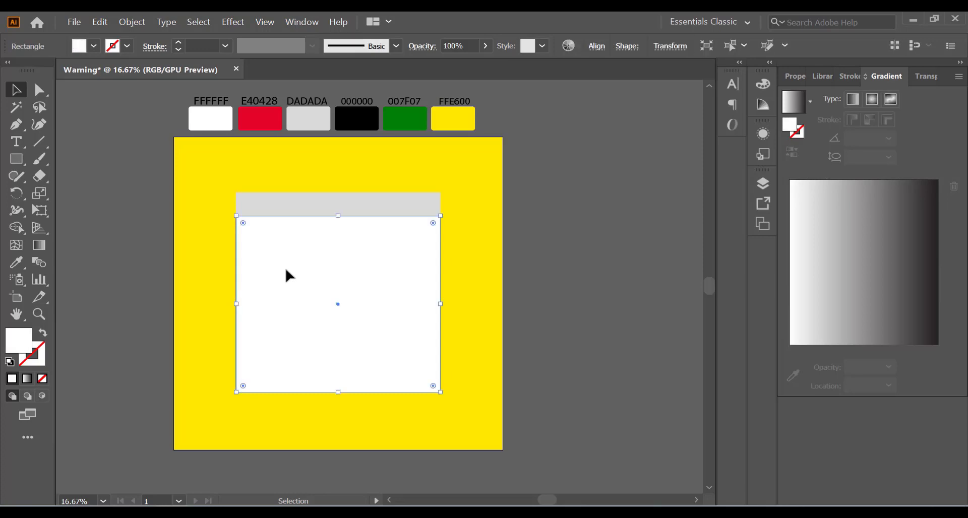
{"action": "left_click", "coordinate": [128, 25]}
{"action": "mouse_move", "coordinate": [99, 21]}
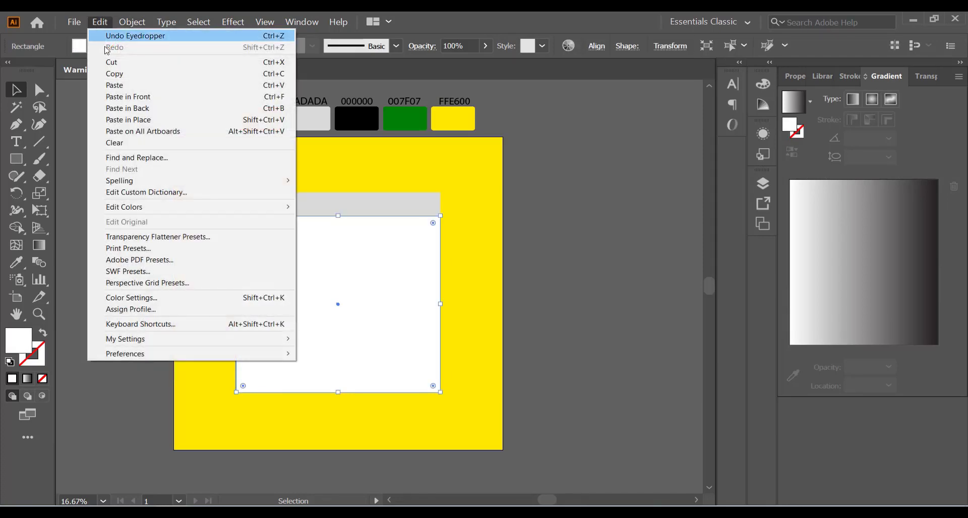
{"action": "left_click", "coordinate": [119, 76]}
{"action": "left_click", "coordinate": [100, 21]}
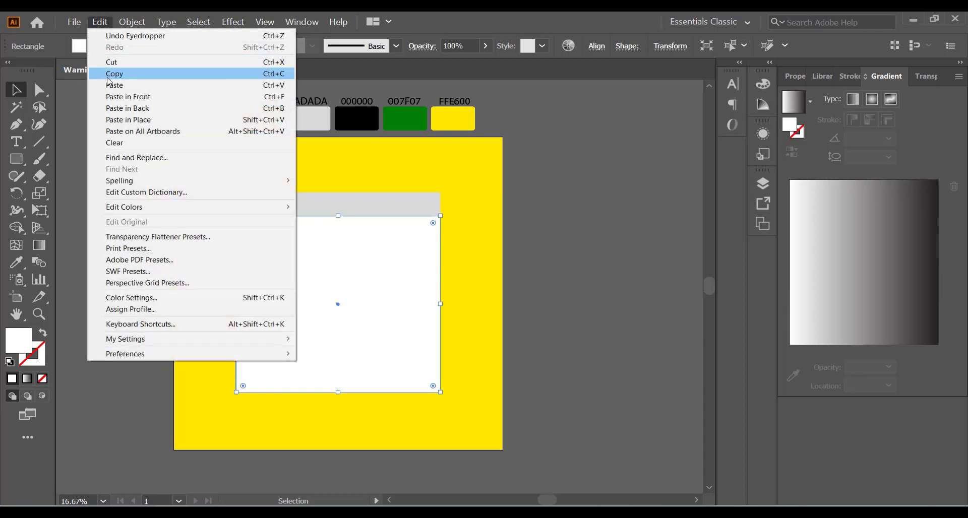
{"action": "left_click", "coordinate": [123, 97]}
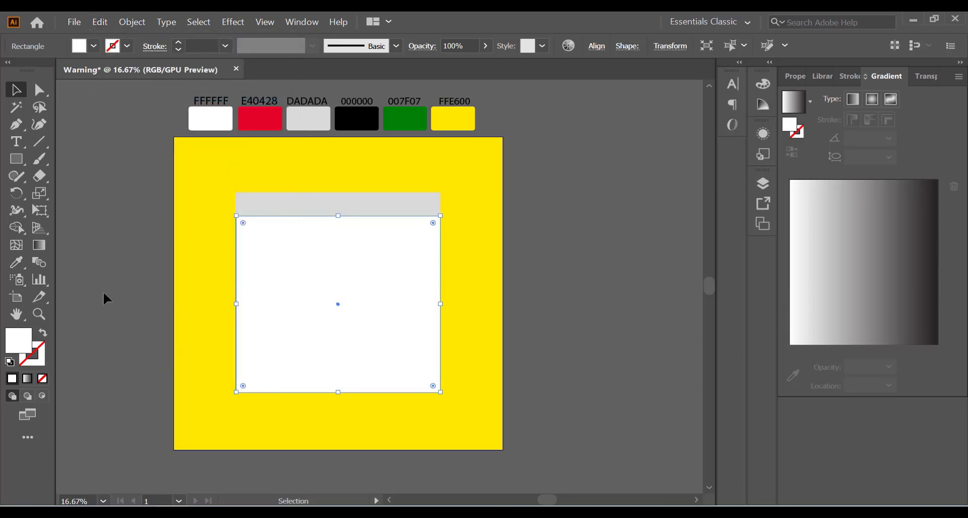
{"action": "left_click", "coordinate": [18, 263]}
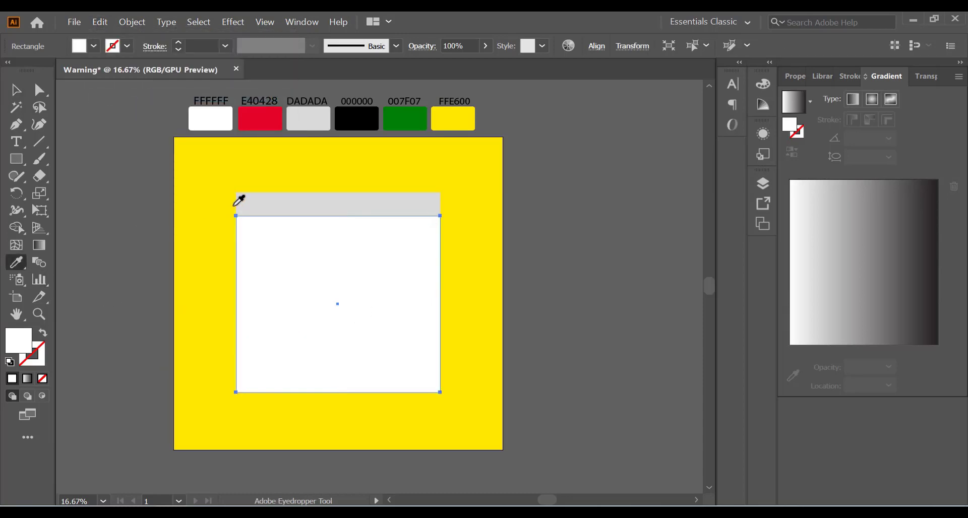
{"action": "left_click", "coordinate": [260, 119]}
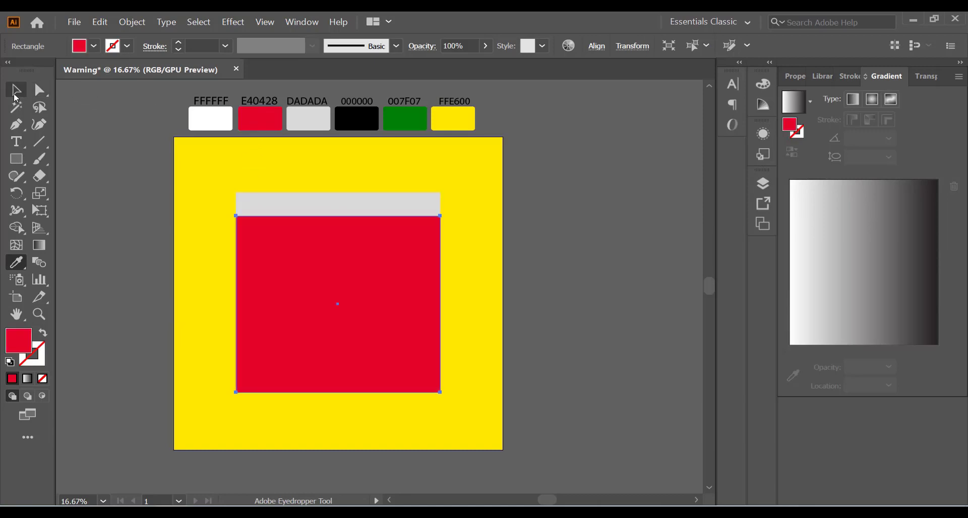
{"action": "left_click", "coordinate": [15, 94]}
Step: Shrink the red rectangle inside the white one and round its corners
{"action": "left_click_drag", "start_coordinate": [442, 393], "coordinate": [435, 389]}
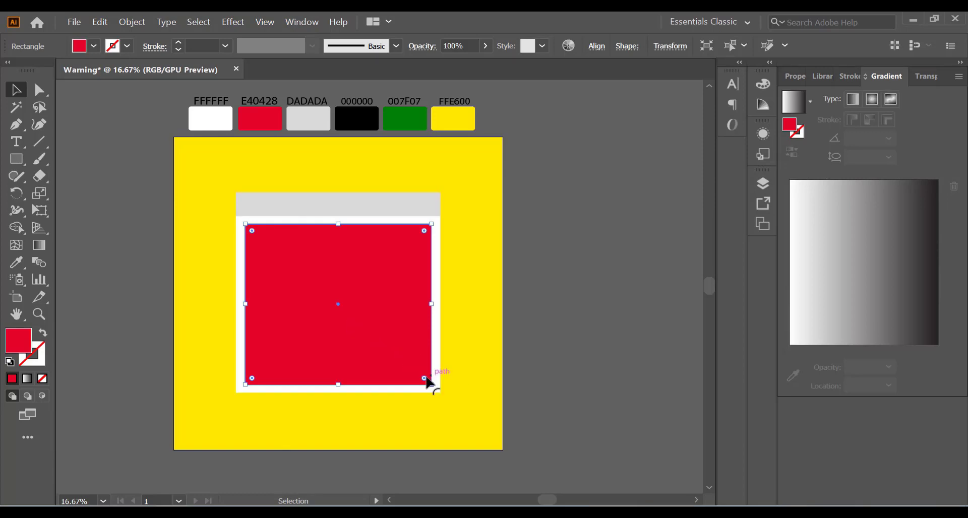
{"action": "left_click_drag", "start_coordinate": [425, 379], "coordinate": [420, 377]}
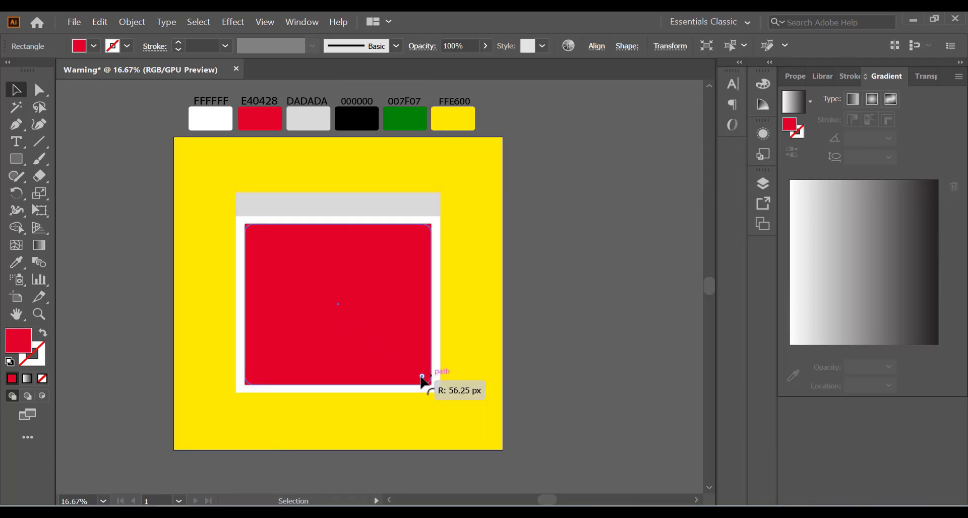
{"action": "left_click_drag", "start_coordinate": [420, 376], "coordinate": [424, 379]}
{"action": "left_click_drag", "start_coordinate": [425, 381], "coordinate": [426, 383]}
{"action": "left_click", "coordinate": [529, 363]}
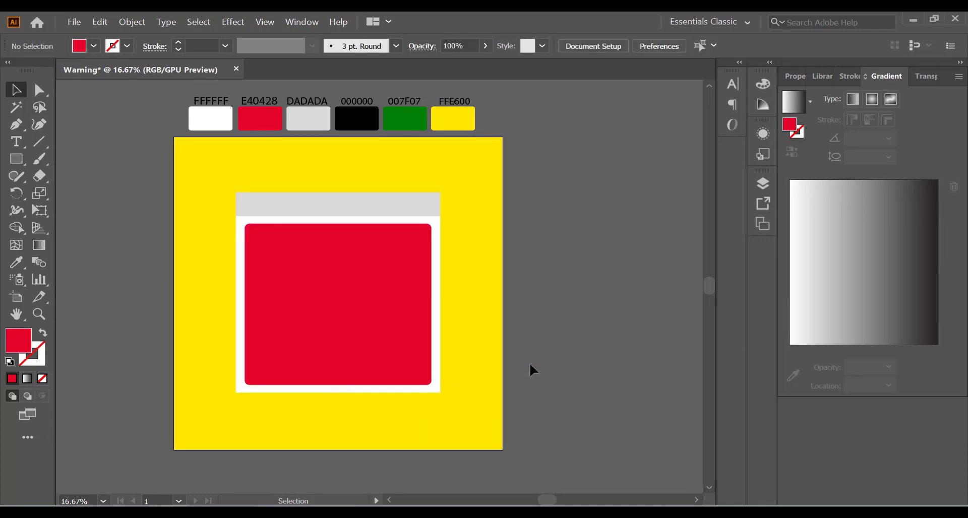
Step: Round the white rectangle's bottom corners to 35.5 px
{"action": "scroll", "coordinate": [427, 400], "scroll_direction": "up", "scroll_amount": 1}
{"action": "left_click", "coordinate": [416, 384]}
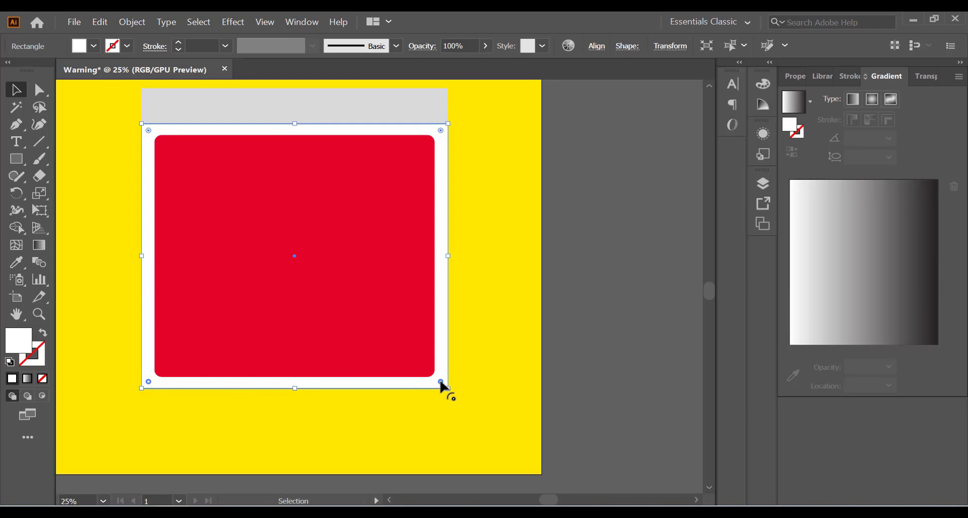
{"action": "left_click_drag", "start_coordinate": [440, 382], "coordinate": [438, 381]}
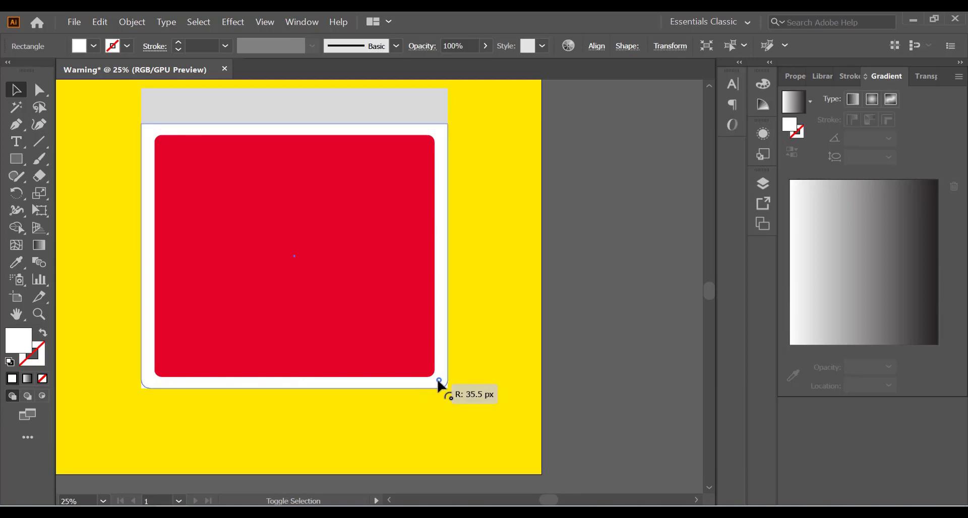
{"action": "left_click", "coordinate": [543, 364]}
{"action": "scroll", "coordinate": [467, 378], "scroll_direction": "down", "scroll_amount": 1}
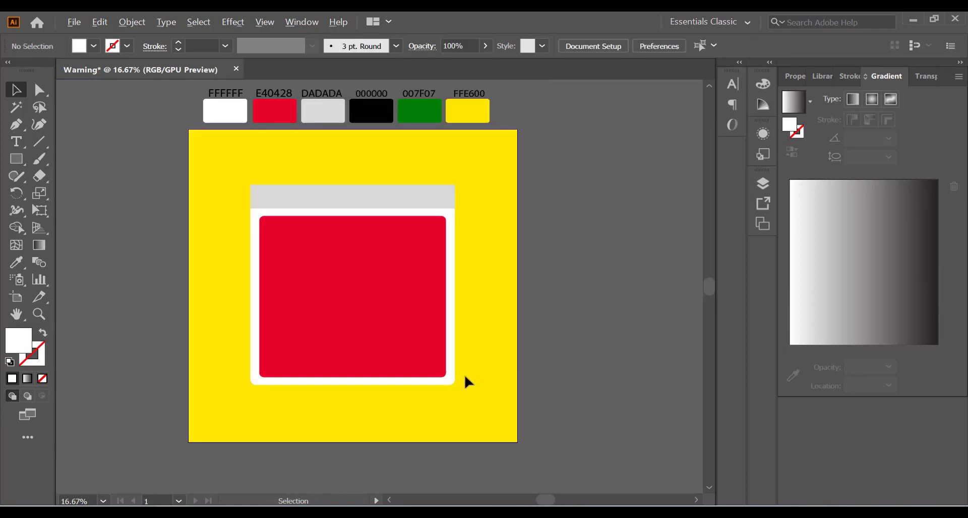
{"action": "scroll", "coordinate": [455, 370], "scroll_direction": "up", "scroll_amount": 1}
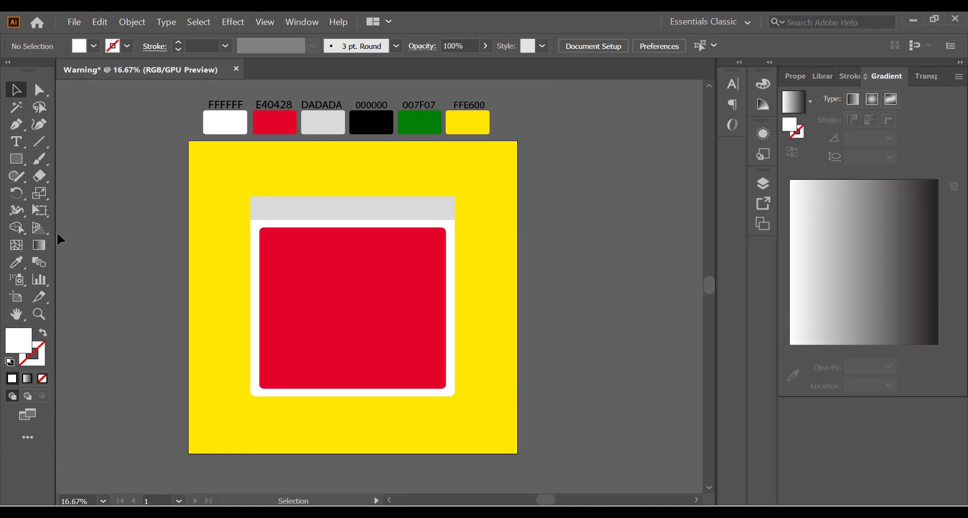
Step: Draw a triangle with the Star tool on the red square and fill it with FFE600
{"action": "left_click", "coordinate": [16, 159]}
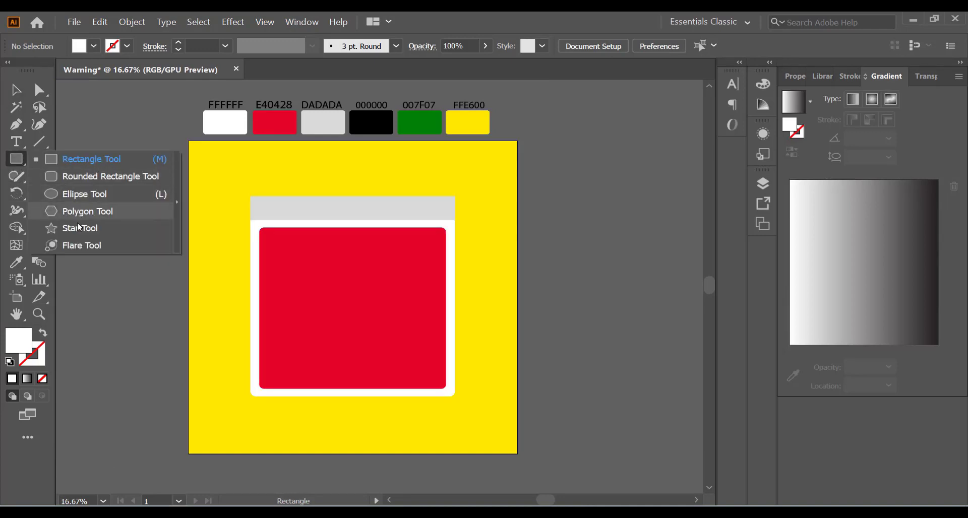
{"action": "left_click", "coordinate": [79, 230]}
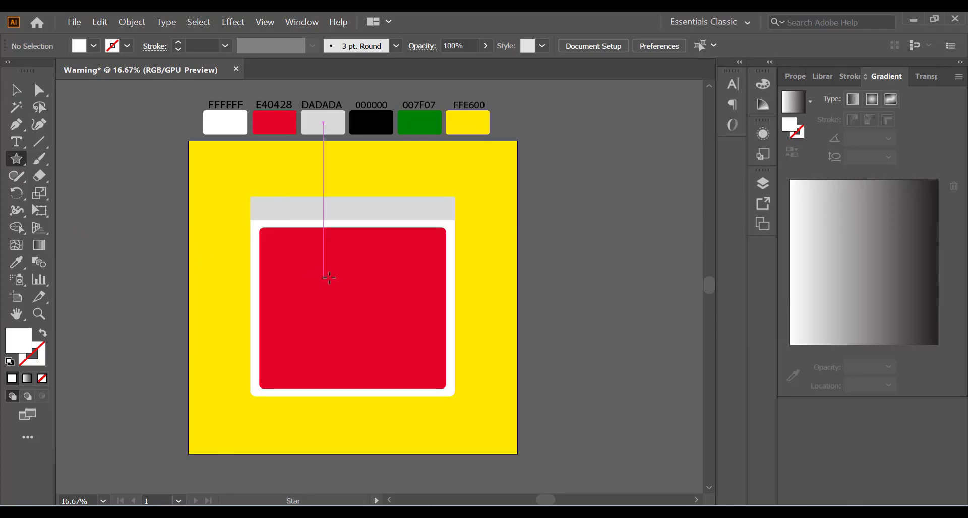
{"action": "left_click_drag", "start_coordinate": [334, 282], "coordinate": [375, 325]}
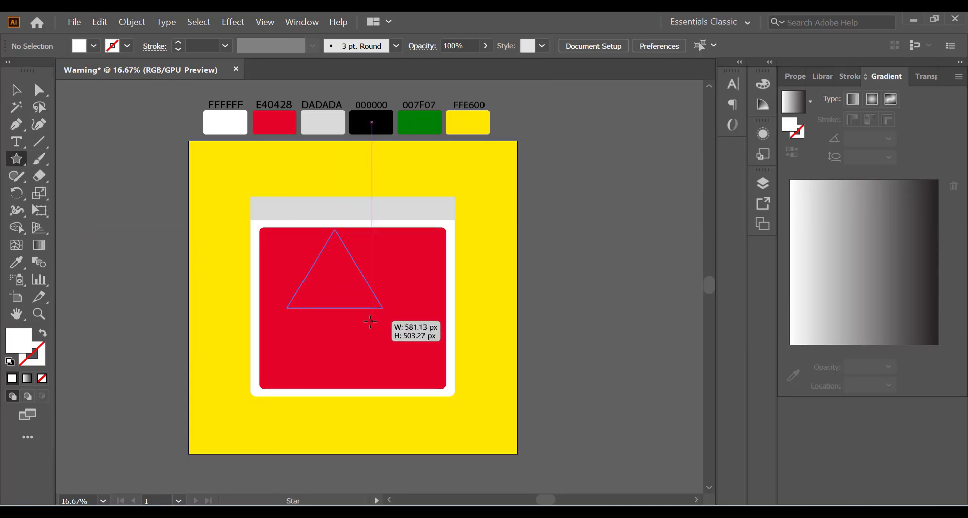
{"action": "left_click", "coordinate": [15, 91]}
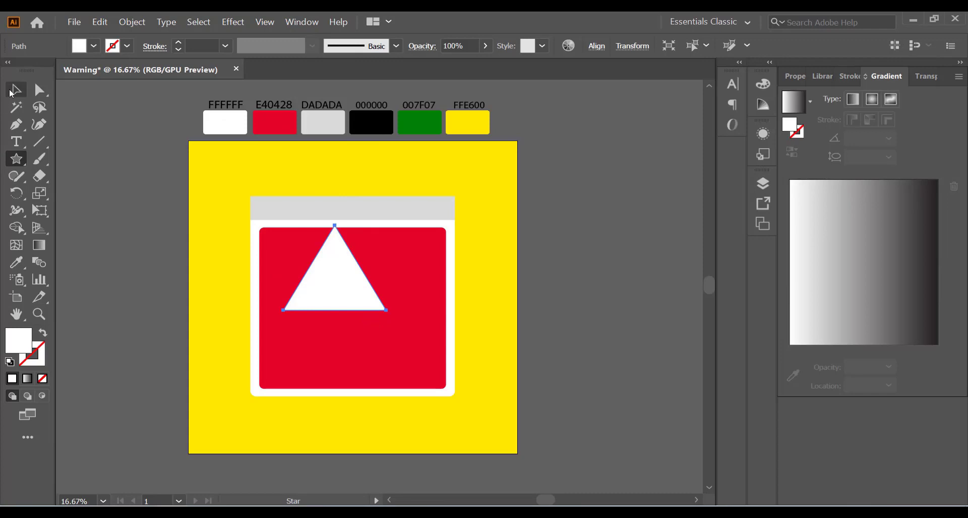
{"action": "left_click", "coordinate": [17, 262]}
{"action": "left_click", "coordinate": [468, 123]}
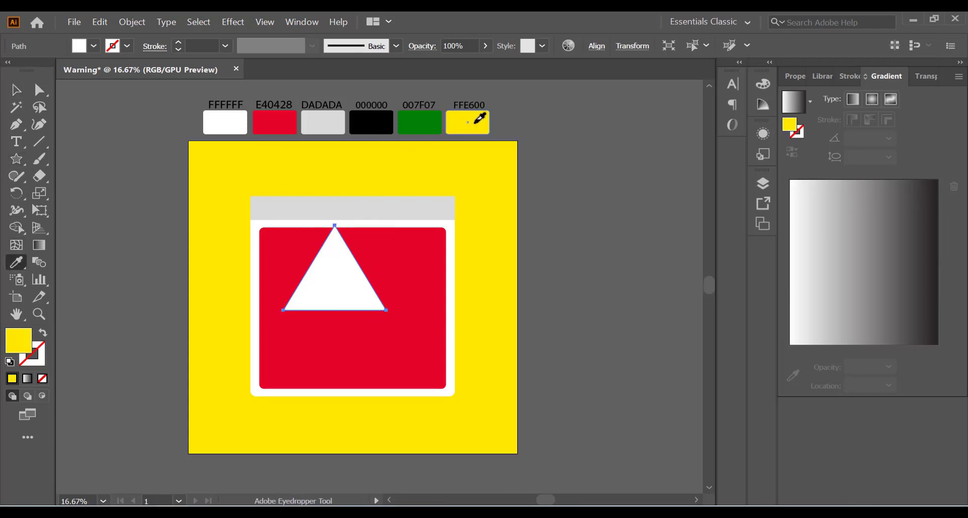
Step: Centre the yellow triangle horizontally and vertically on the red square
{"action": "left_click", "coordinate": [15, 89]}
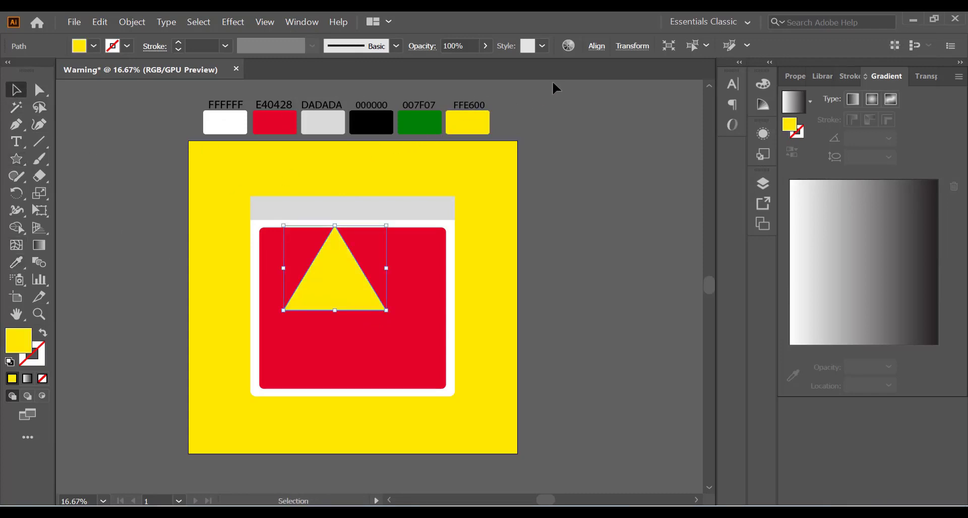
{"action": "left_click", "coordinate": [596, 46]}
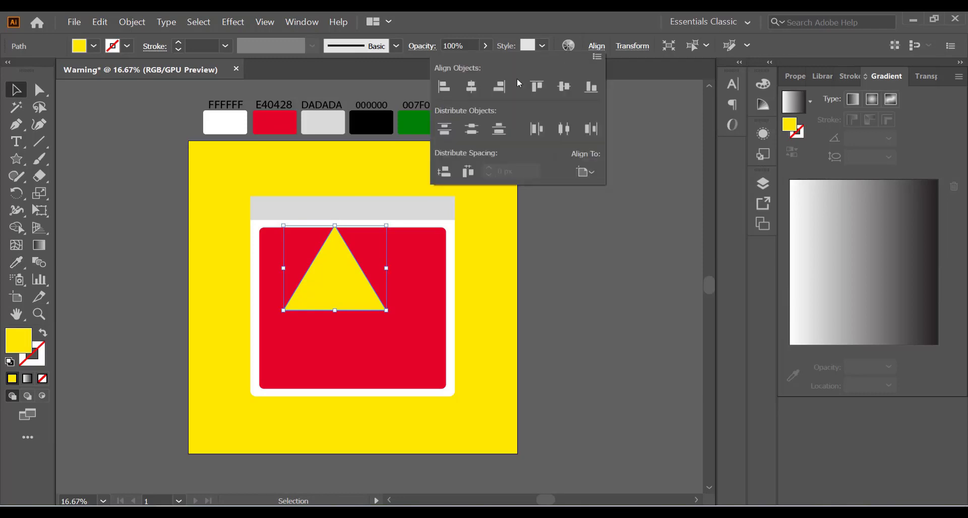
{"action": "left_click", "coordinate": [471, 86]}
{"action": "left_click", "coordinate": [564, 88]}
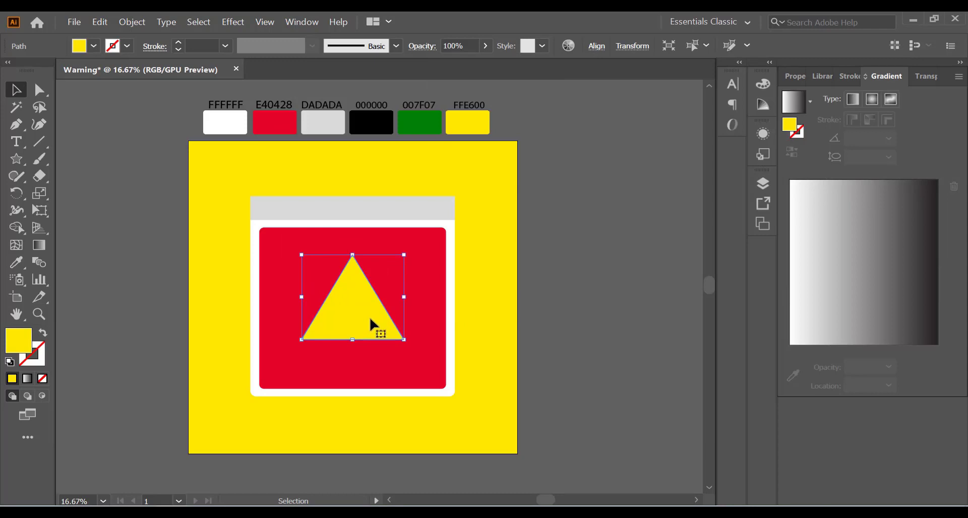
{"action": "left_click", "coordinate": [550, 303]}
{"action": "scroll", "coordinate": [367, 318], "scroll_direction": "up", "scroll_amount": 1}
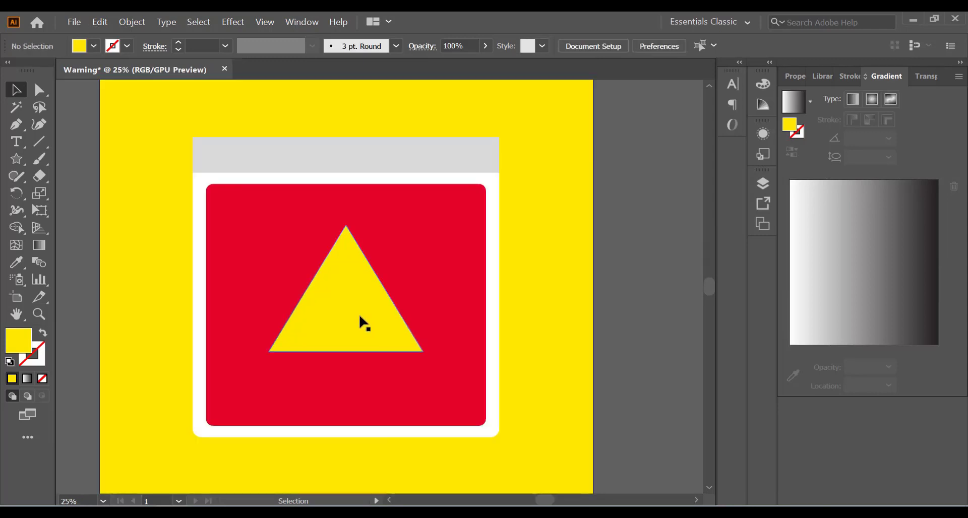
{"action": "left_click", "coordinate": [362, 321]}
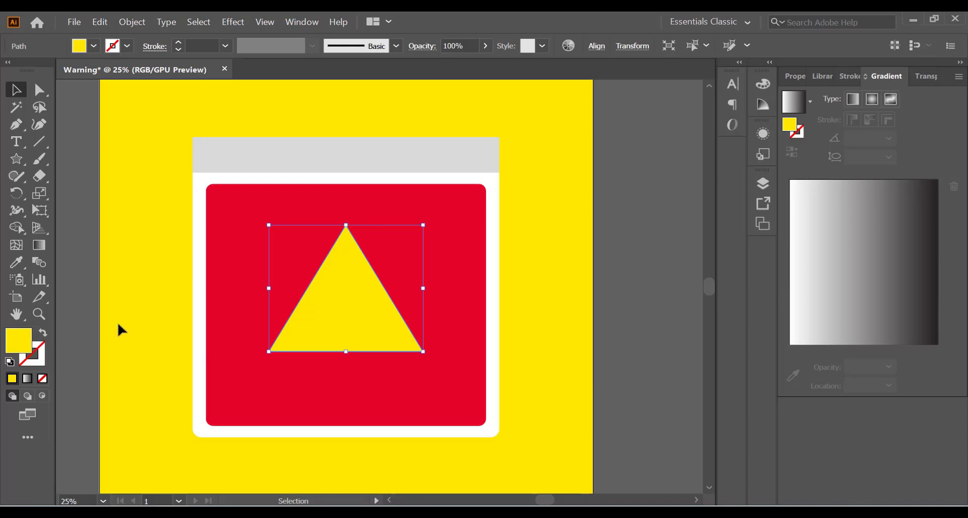
Step: Paste a copy of the yellow triangle in front and fill it with black 000000
{"action": "left_click", "coordinate": [99, 22]}
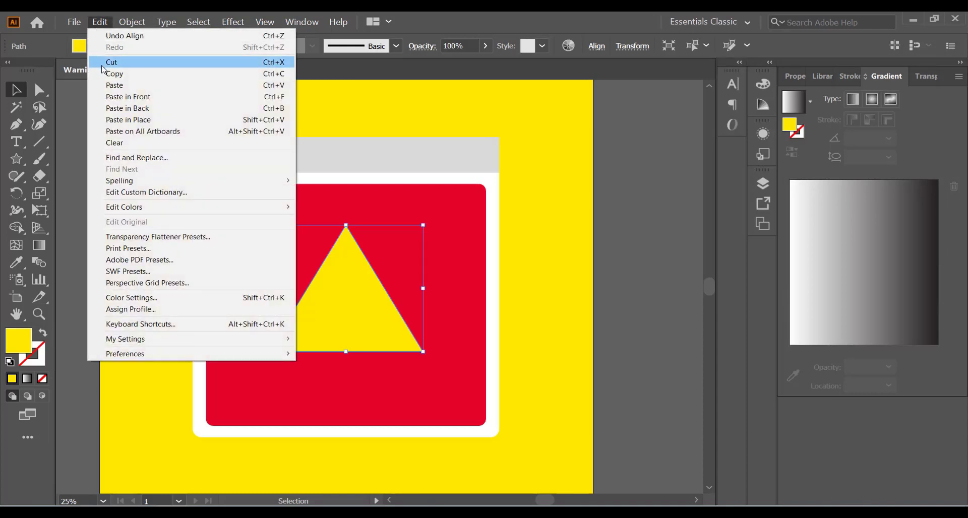
{"action": "left_click", "coordinate": [100, 22]}
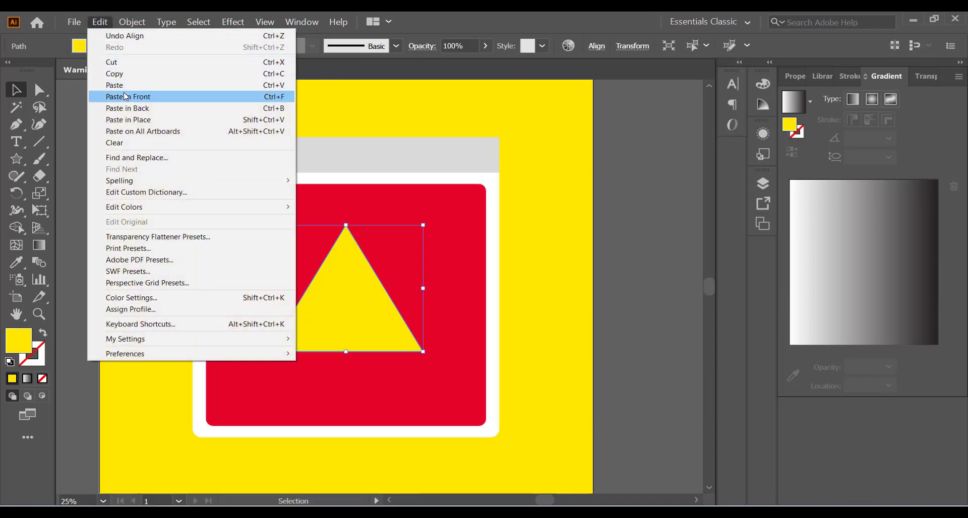
{"action": "left_click", "coordinate": [127, 97]}
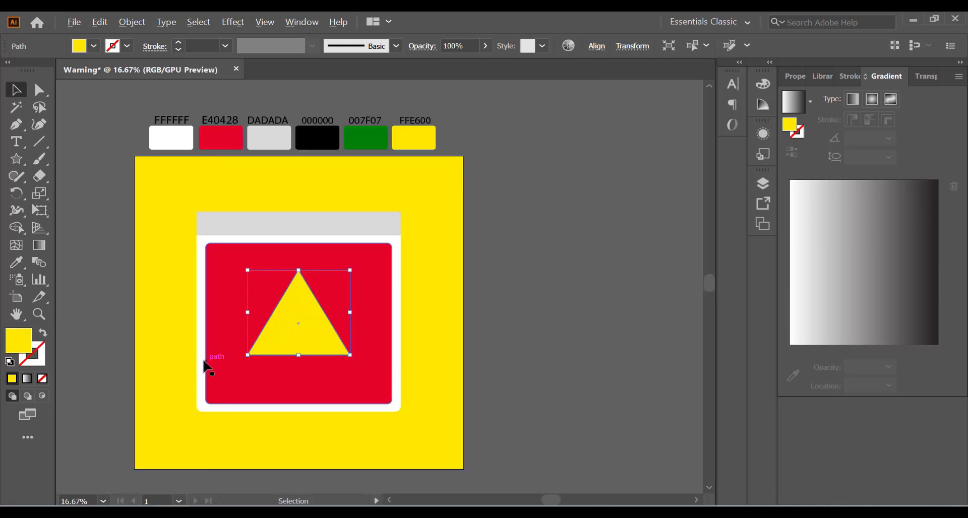
{"action": "scroll", "coordinate": [205, 363], "scroll_direction": "down", "scroll_amount": 1}
{"action": "scroll", "coordinate": [205, 363], "scroll_direction": "down", "scroll_amount": 1}
{"action": "left_click", "coordinate": [16, 262]}
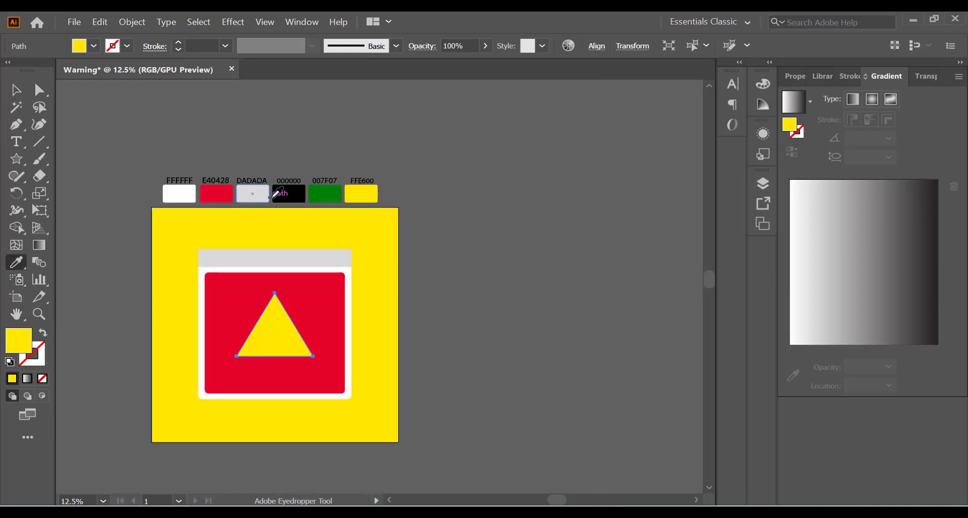
{"action": "left_click", "coordinate": [288, 194]}
{"action": "scroll", "coordinate": [179, 319], "scroll_direction": "up", "scroll_amount": 1}
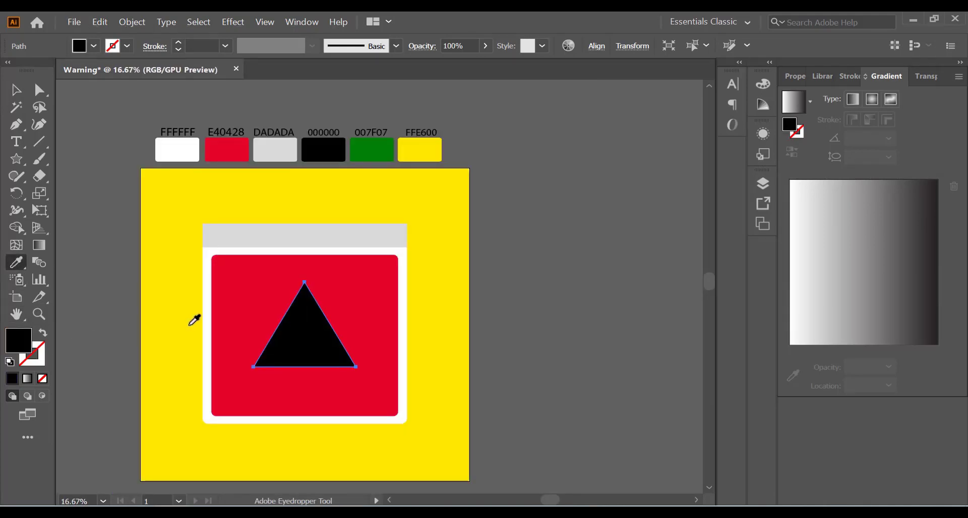
{"action": "key", "text": "ctrl+0"}
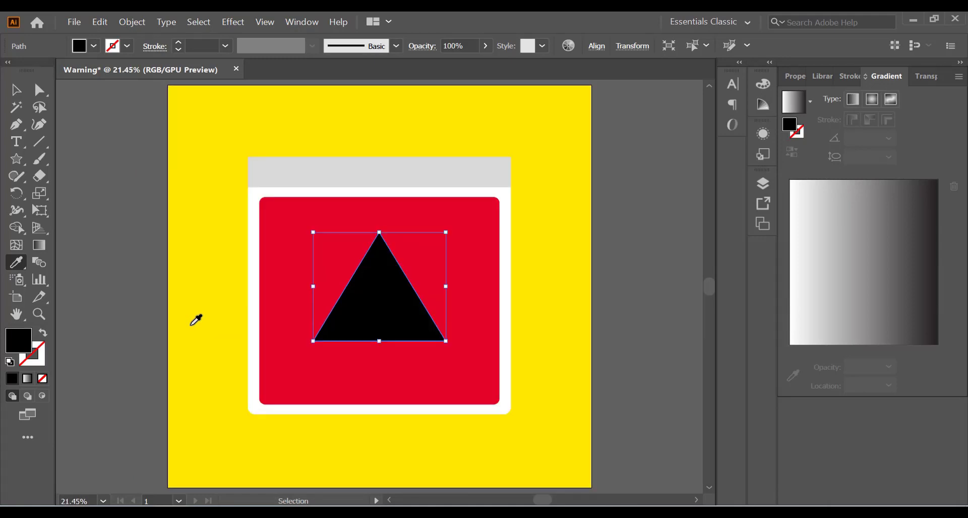
Step: Turn the copy into a smaller outline-only triangle with a 7 pt black stroke
{"action": "left_click", "coordinate": [45, 338]}
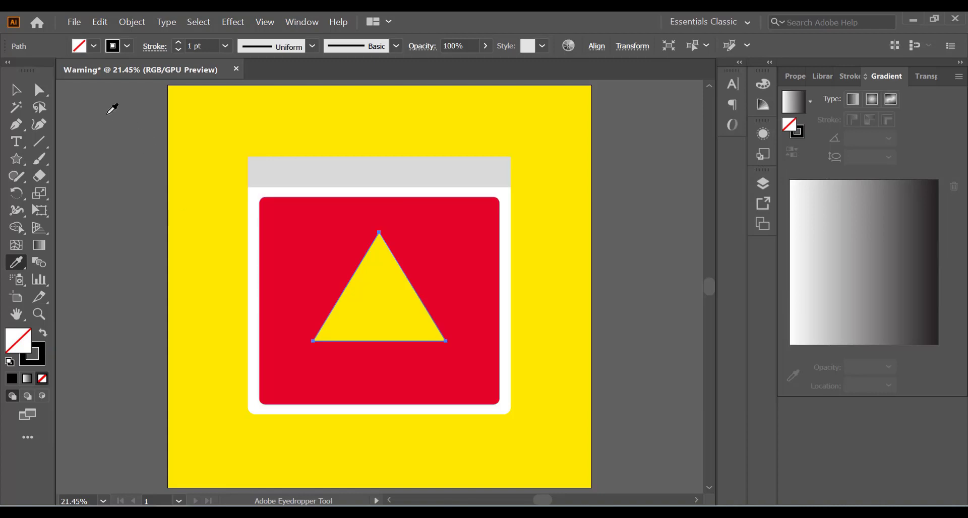
{"action": "left_click", "coordinate": [16, 90]}
{"action": "left_click_drag", "start_coordinate": [446, 341], "coordinate": [437, 336]}
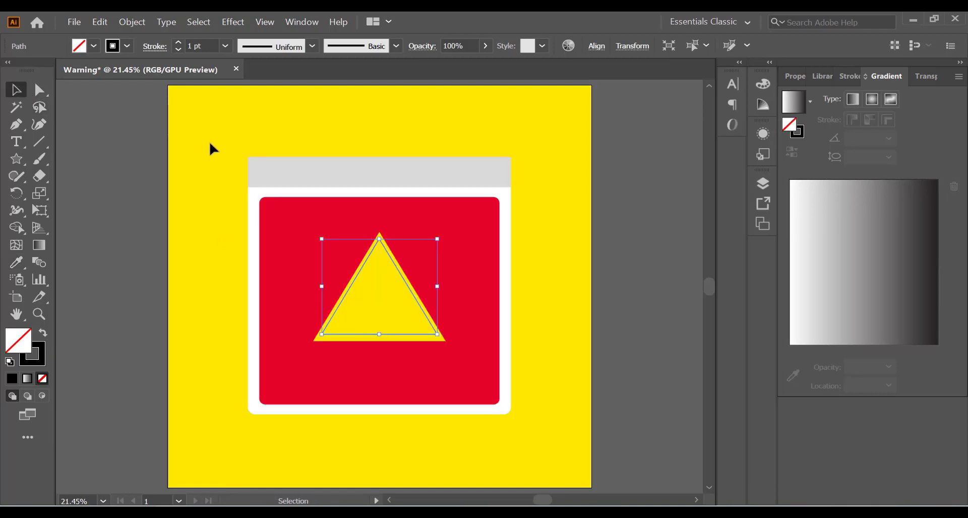
{"action": "left_click", "coordinate": [182, 44]}
{"action": "left_click", "coordinate": [182, 43]}
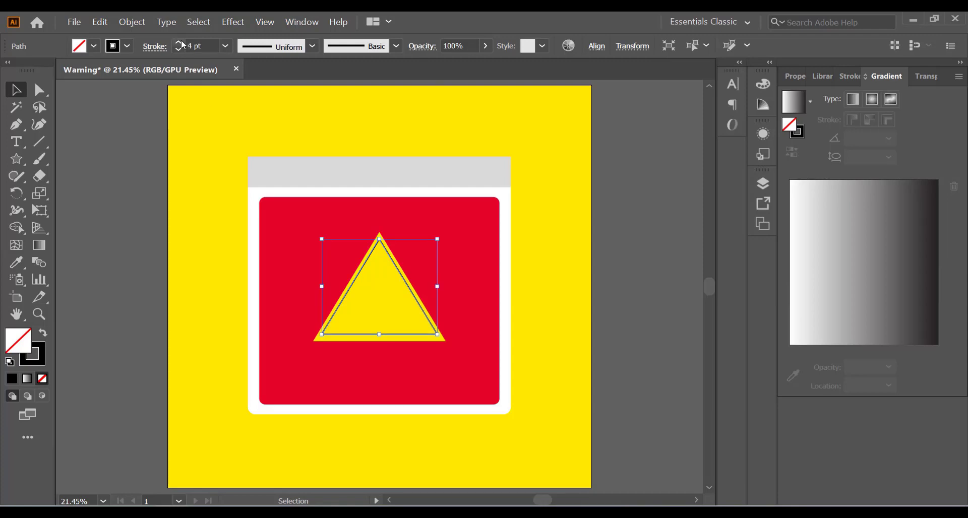
{"action": "left_click", "coordinate": [182, 44]}
{"action": "left_click", "coordinate": [179, 42]}
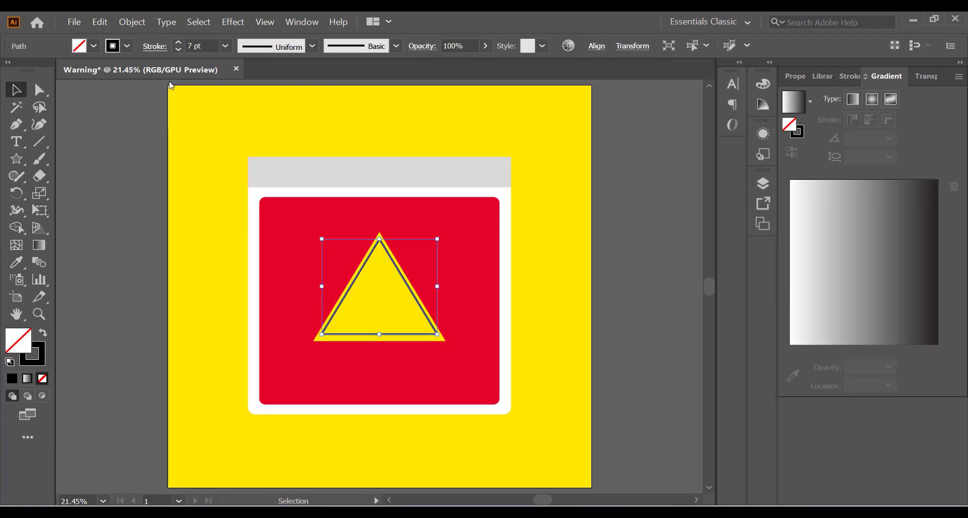
{"action": "left_click", "coordinate": [139, 145]}
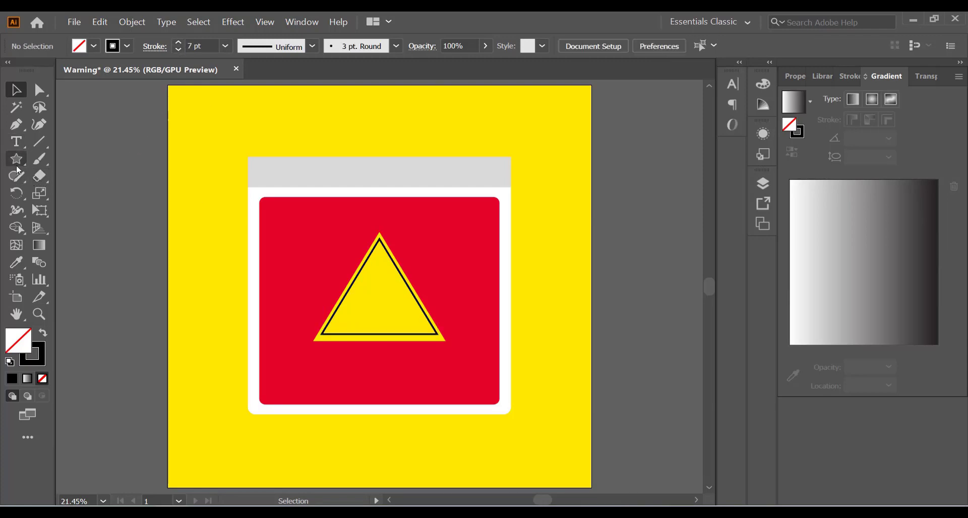
{"action": "left_click", "coordinate": [17, 164]}
Step: Draw a tall rectangle inside the triangle, fill it black with no stroke, and centre it horizontally
{"action": "left_click", "coordinate": [71, 160]}
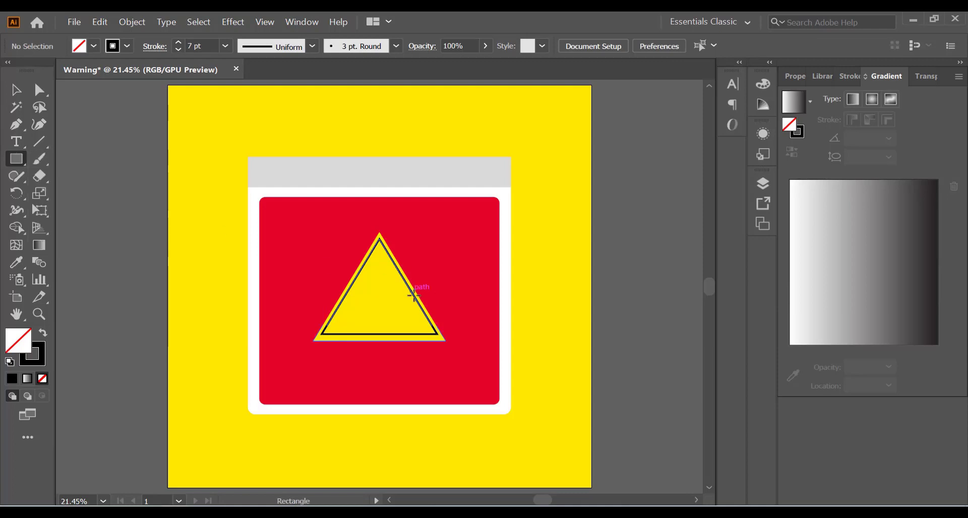
{"action": "scroll", "coordinate": [353, 305], "scroll_direction": "up", "scroll_amount": 1, "text": "alt"}
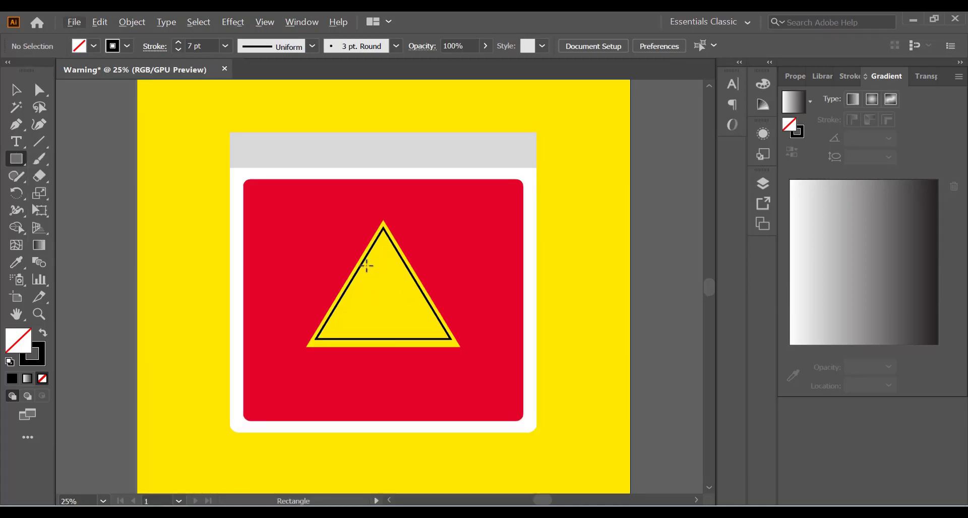
{"action": "left_click_drag", "start_coordinate": [366, 265], "coordinate": [394, 330]}
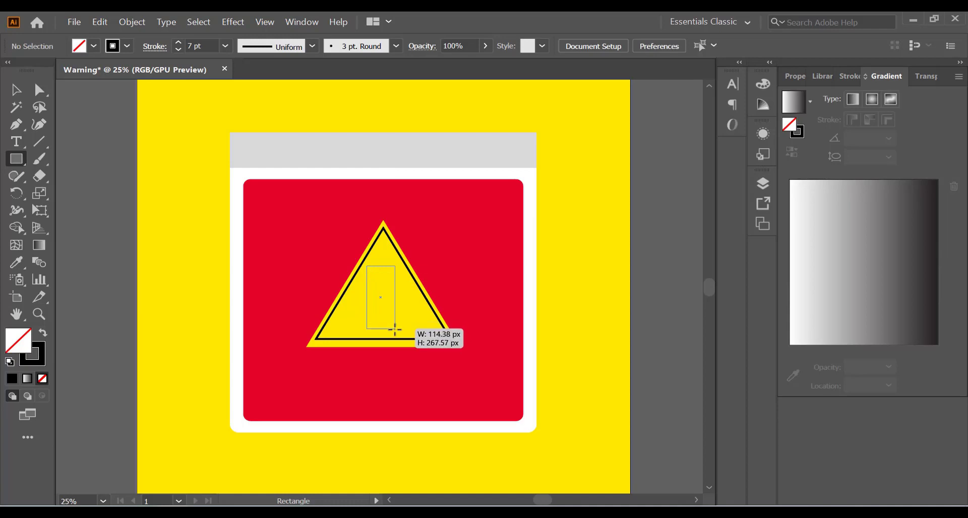
{"action": "left_click_drag", "start_coordinate": [394, 330], "coordinate": [395, 329]}
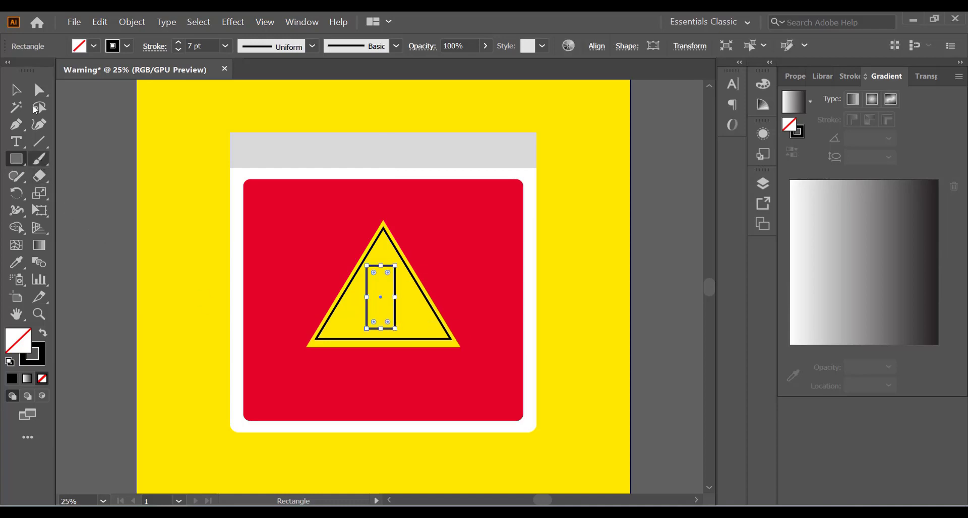
{"action": "left_click", "coordinate": [16, 89]}
{"action": "left_click", "coordinate": [44, 334]}
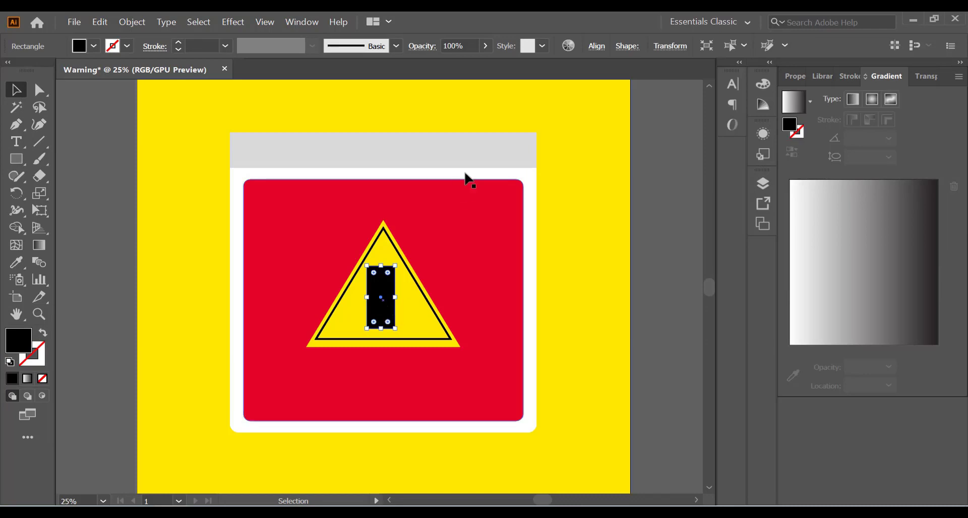
{"action": "left_click", "coordinate": [597, 46]}
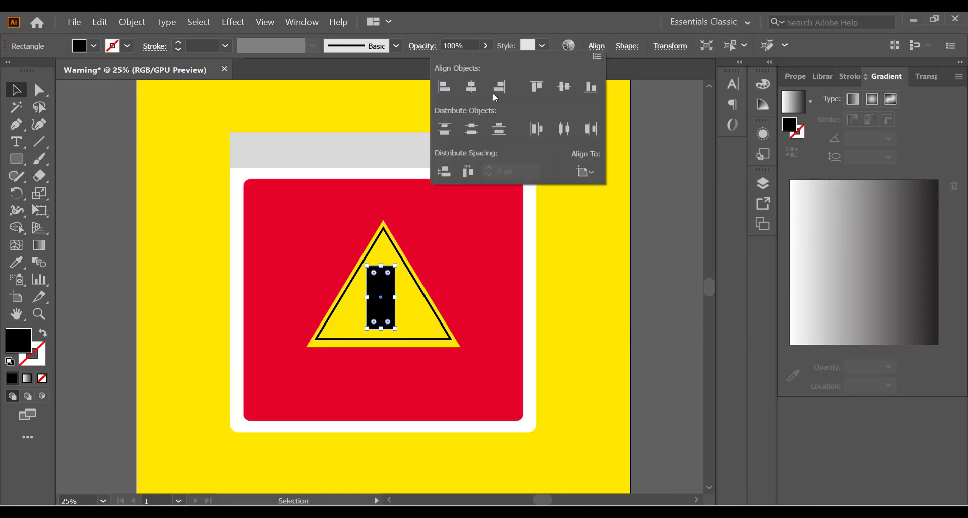
{"action": "left_click", "coordinate": [472, 87]}
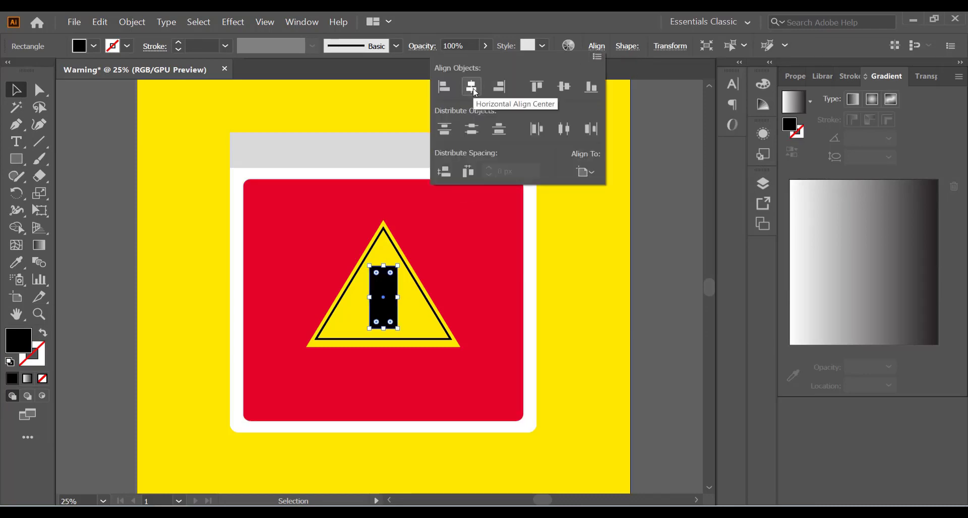
{"action": "left_click", "coordinate": [619, 247]}
Step: Taper the black bar narrower toward the bottom with Free Transform's Free Distort
{"action": "left_click", "coordinate": [583, 271]}
{"action": "scroll", "coordinate": [371, 333], "scroll_direction": "up", "scroll_amount": 1}
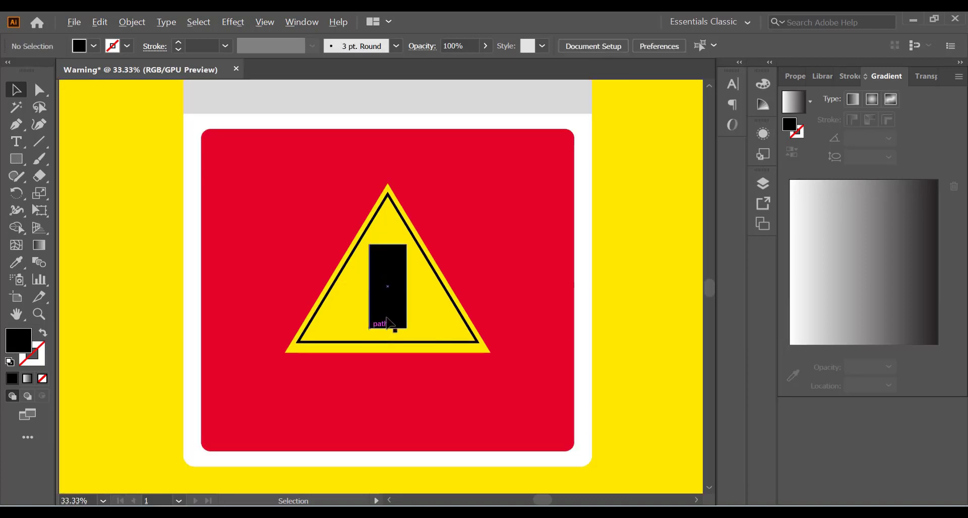
{"action": "left_click", "coordinate": [387, 321]}
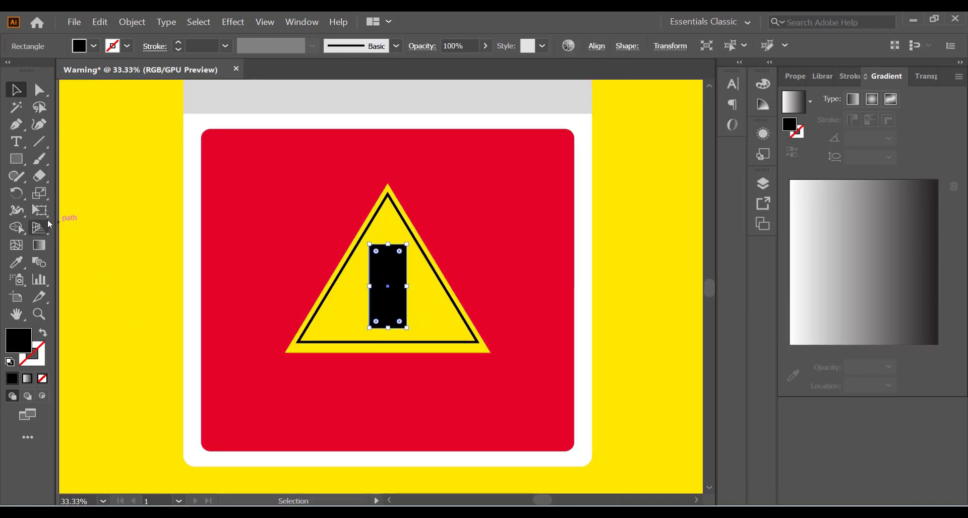
{"action": "left_click", "coordinate": [45, 218]}
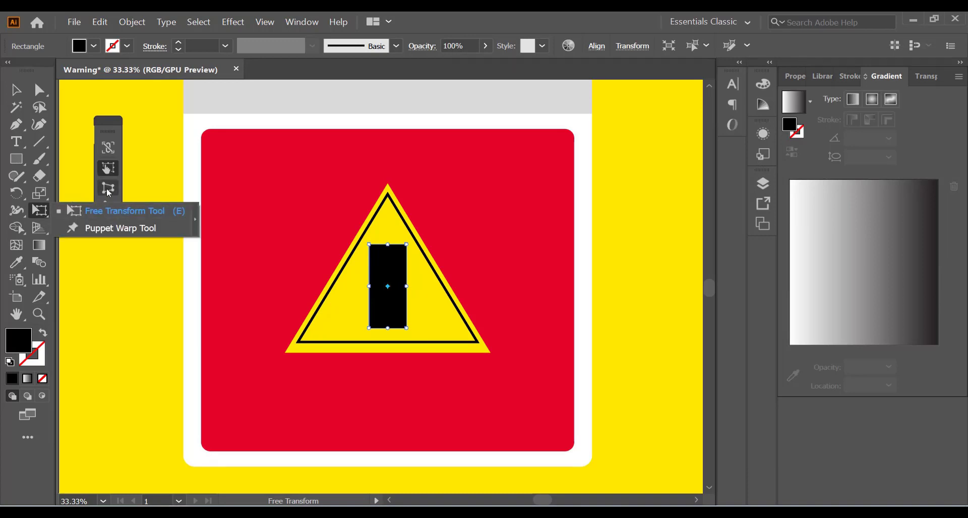
{"action": "left_click", "coordinate": [109, 192]}
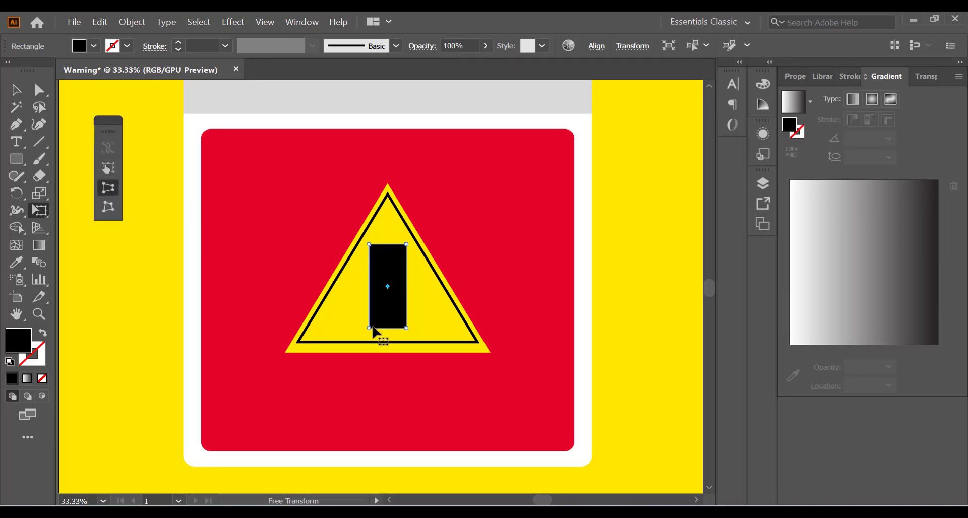
{"action": "left_click_drag", "start_coordinate": [370, 329], "coordinate": [375, 328]}
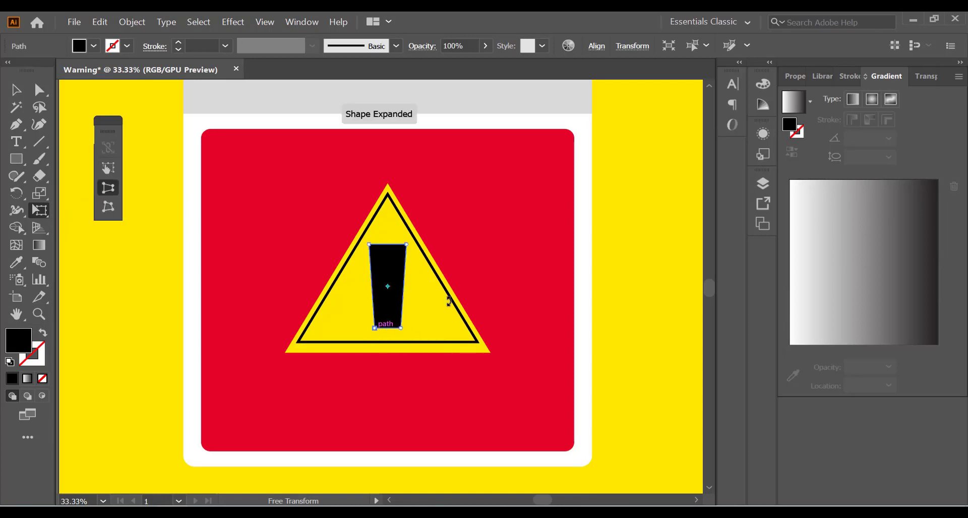
{"action": "left_click", "coordinate": [16, 91]}
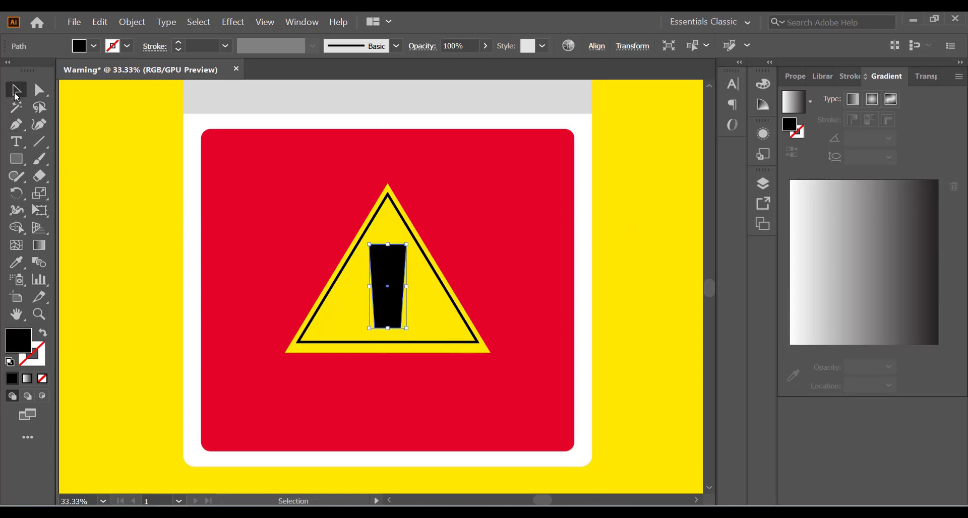
Step: Draw a thin bar across the lower stem, select it with the stem, and undo a Pathfinder cut attempt
{"action": "left_click", "coordinate": [17, 163]}
{"action": "left_click_drag", "start_coordinate": [364, 302], "coordinate": [412, 311]}
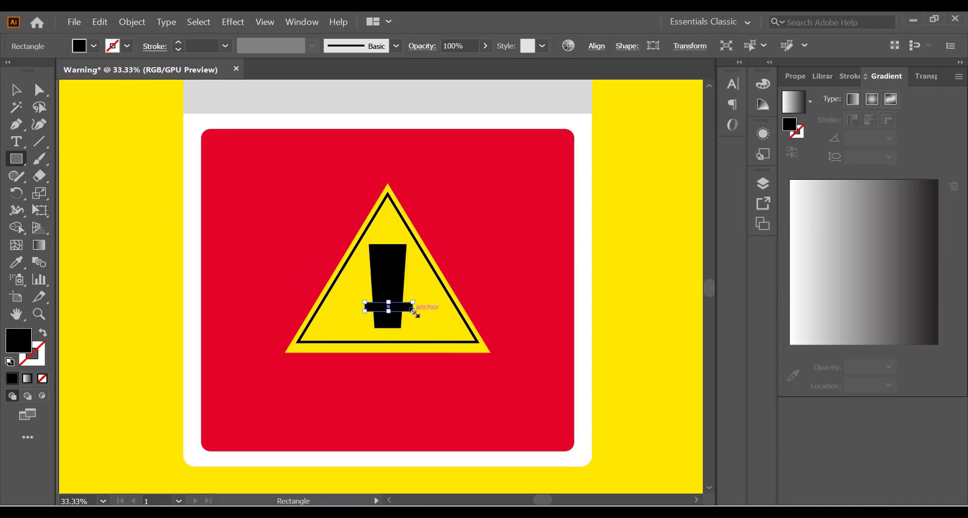
{"action": "left_click", "coordinate": [17, 91]}
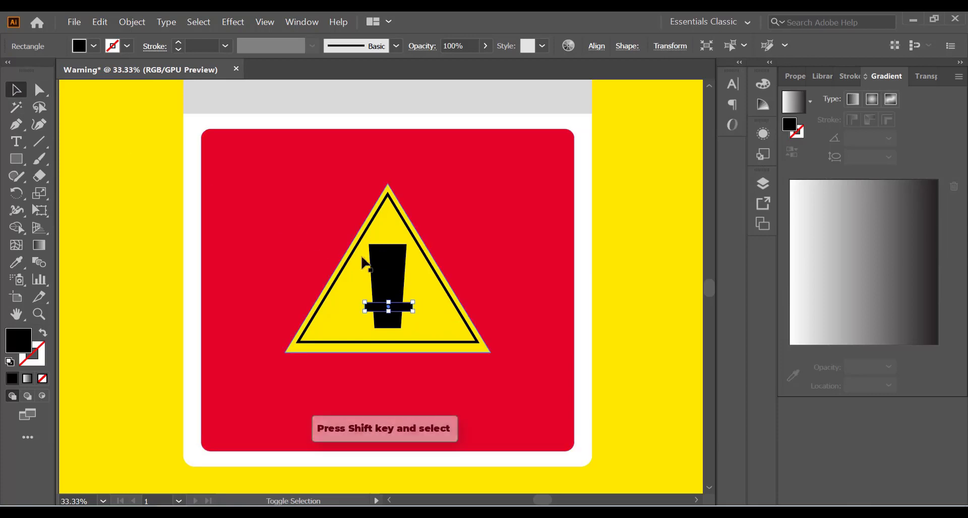
{"action": "left_click", "coordinate": [380, 262], "text": "shift"}
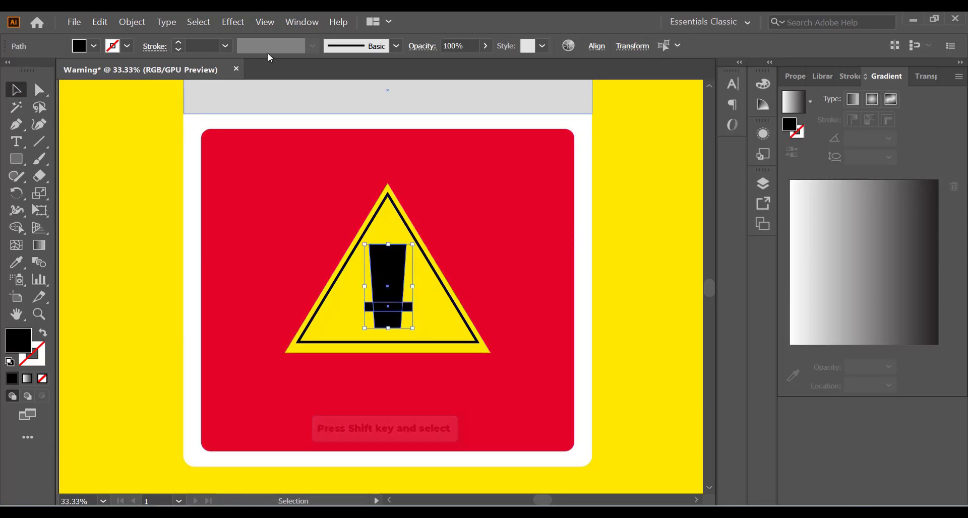
{"action": "left_click", "coordinate": [301, 22]}
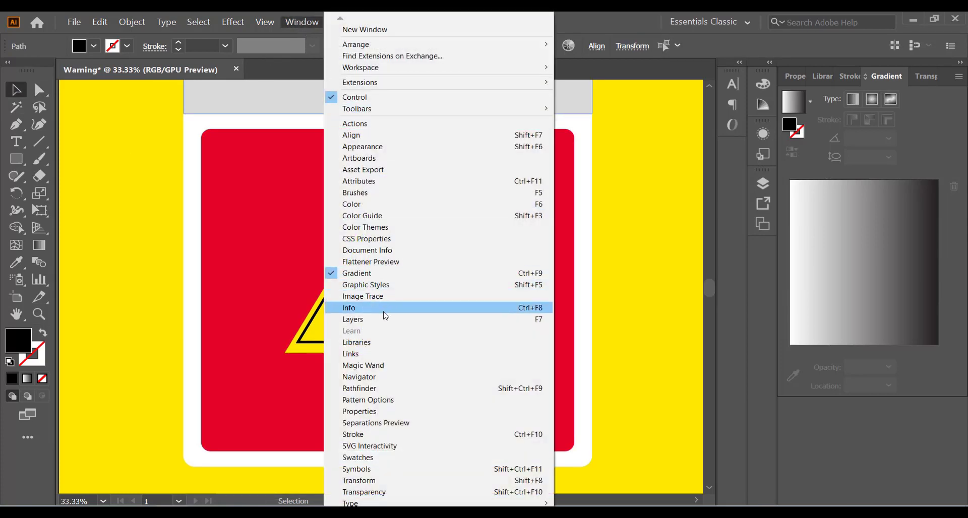
{"action": "left_click", "coordinate": [379, 393]}
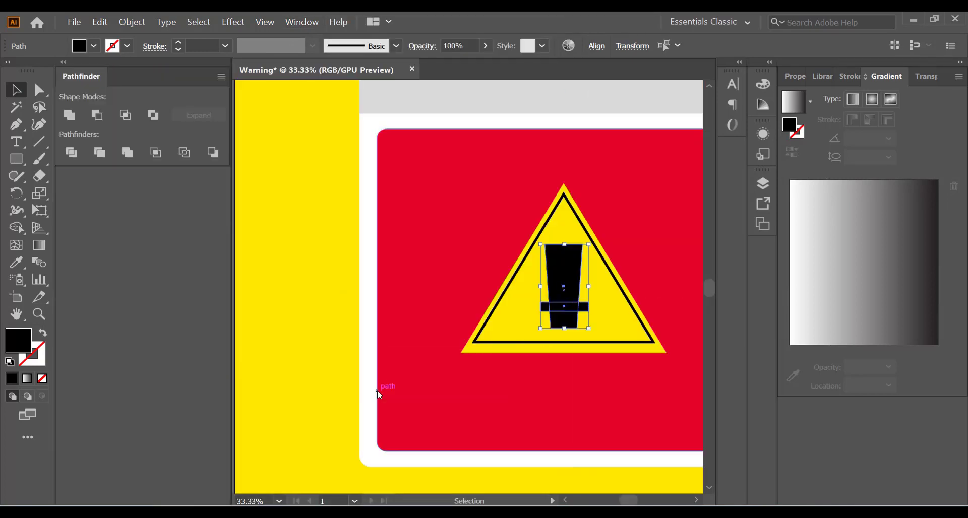
{"action": "left_click", "coordinate": [97, 117]}
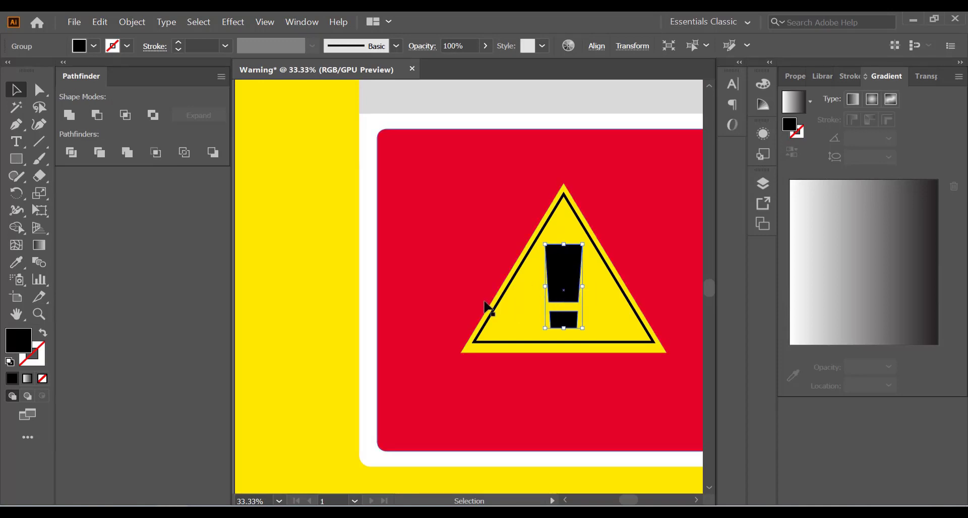
{"action": "key", "text": "ctrl+z"}
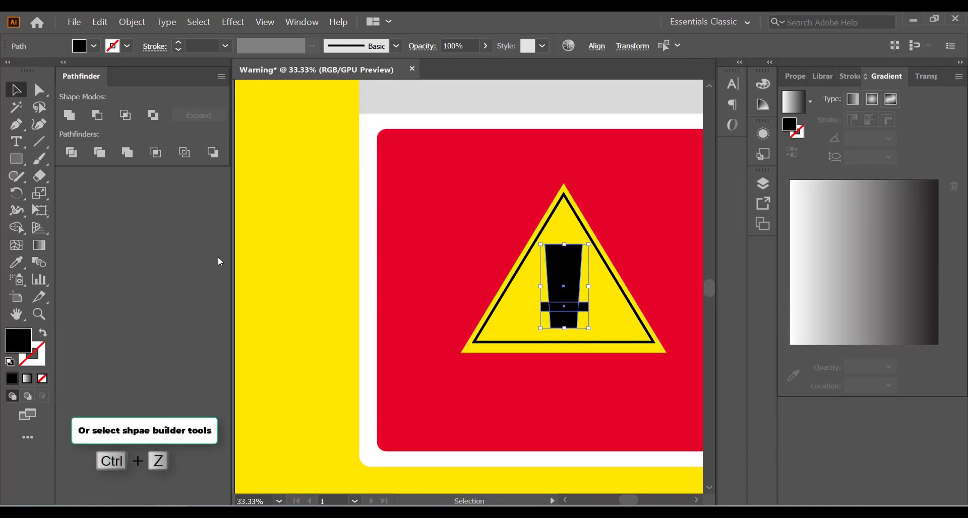
Step: Alt-click the bar region with the Shape Builder Tool, splitting the stem from a separate dot
{"action": "left_click", "coordinate": [19, 231]}
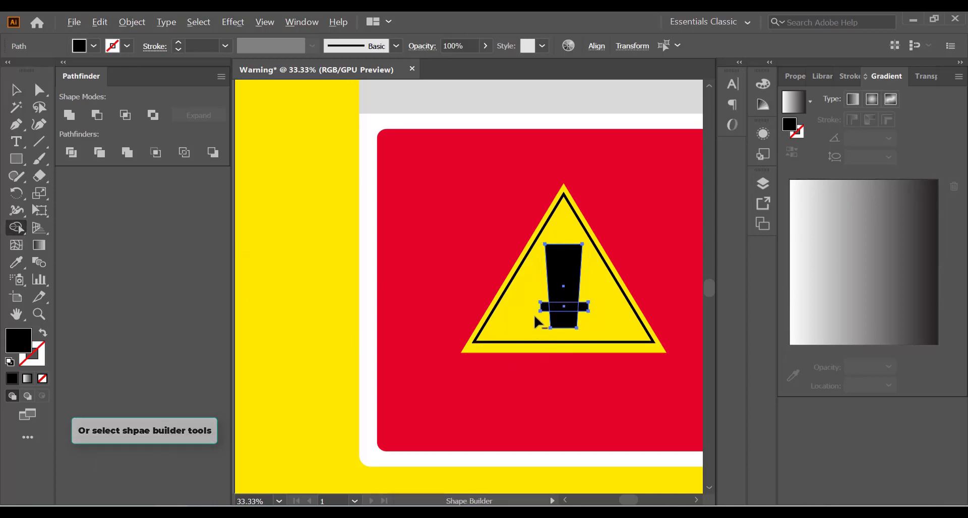
{"action": "key", "text": "alt"}
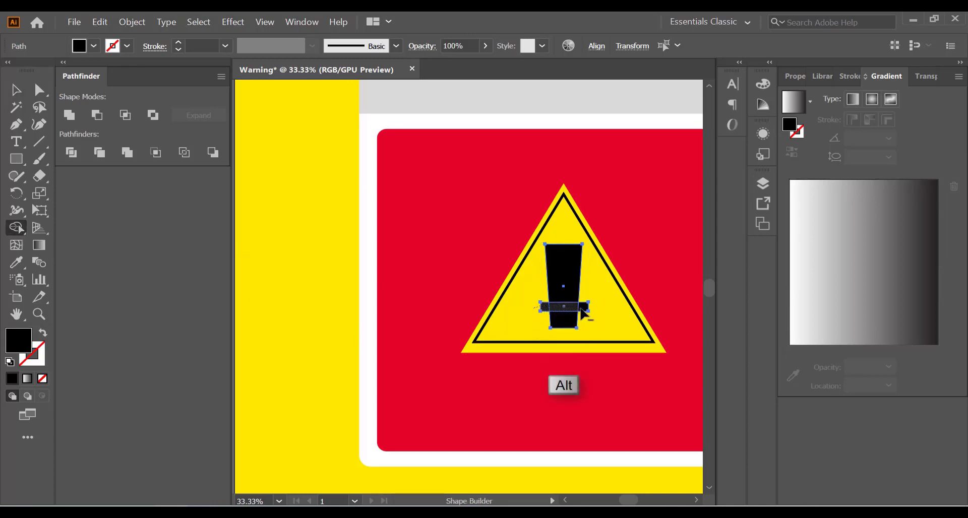
{"action": "left_click", "coordinate": [590, 309], "text": "alt"}
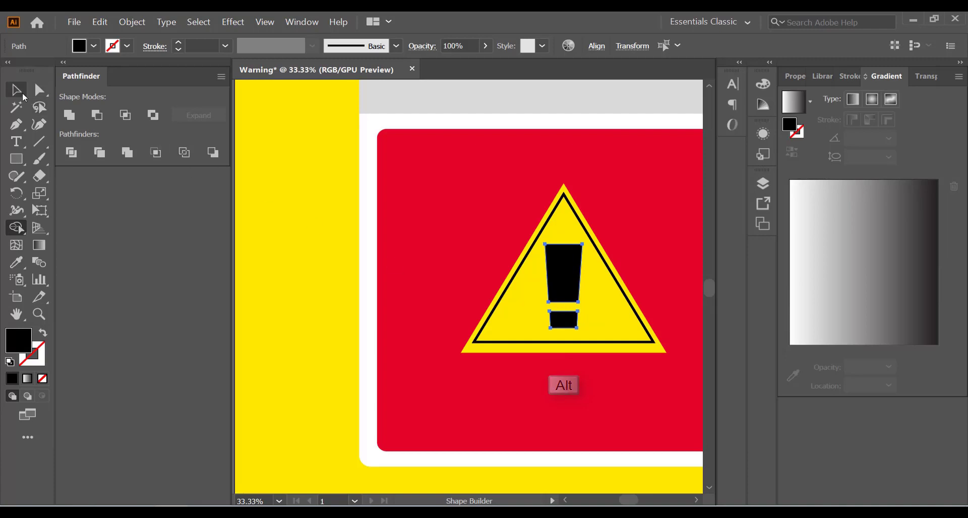
{"action": "left_click", "coordinate": [17, 91]}
{"action": "scroll", "coordinate": [344, 244], "scroll_direction": "down", "scroll_amount": 1, "text": "alt"}
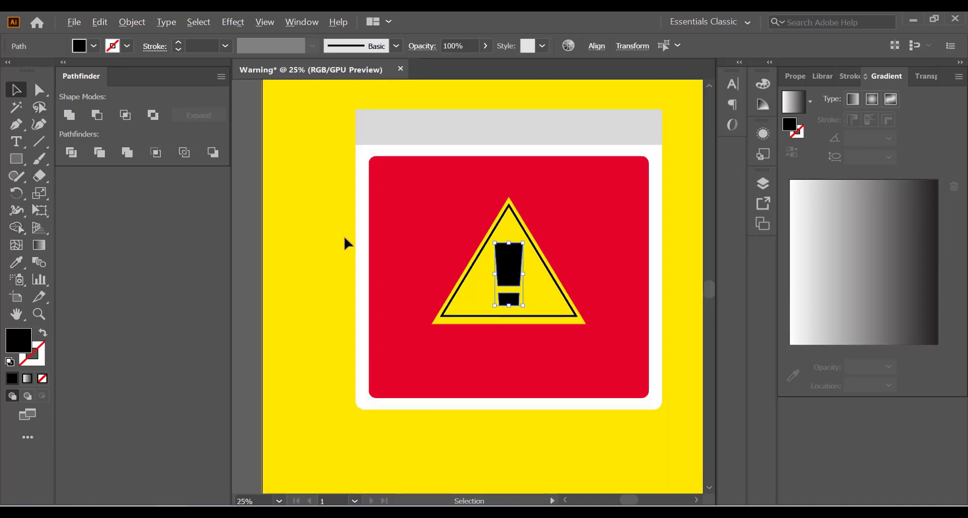
{"action": "scroll", "coordinate": [543, 254], "scroll_direction": "up", "scroll_amount": 1}
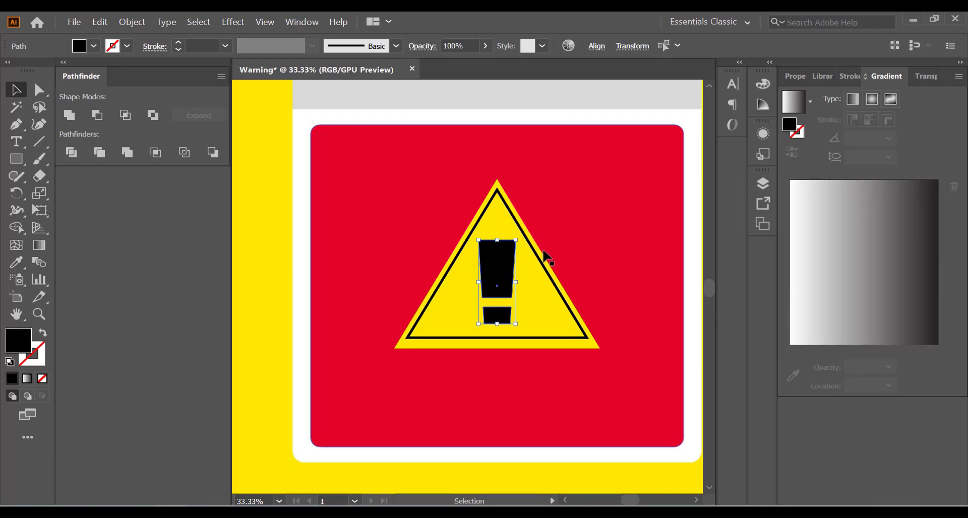
Step: Round the corners of the yellow triangle and its black inner outline to about 10 px
{"action": "left_click", "coordinate": [568, 247]}
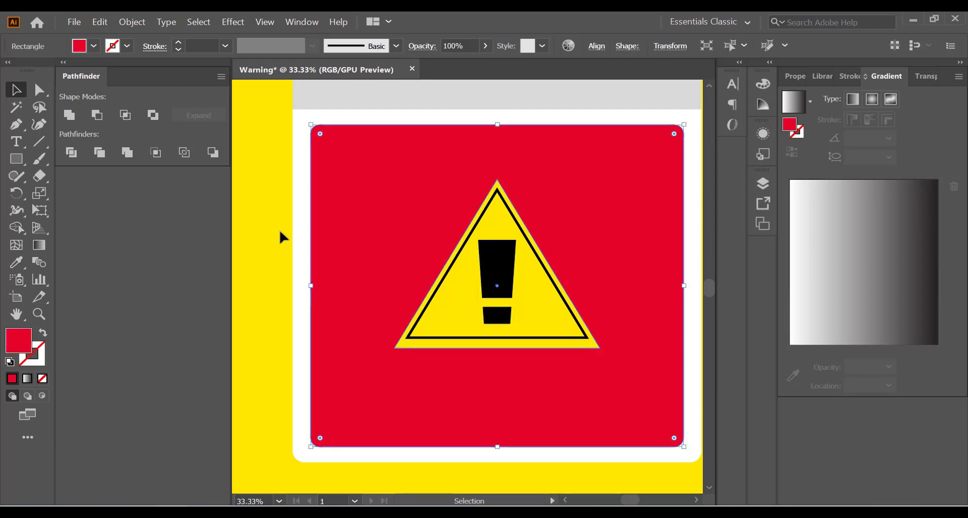
{"action": "left_click", "coordinate": [263, 229]}
{"action": "scroll", "coordinate": [524, 337], "scroll_direction": "up", "scroll_amount": 1}
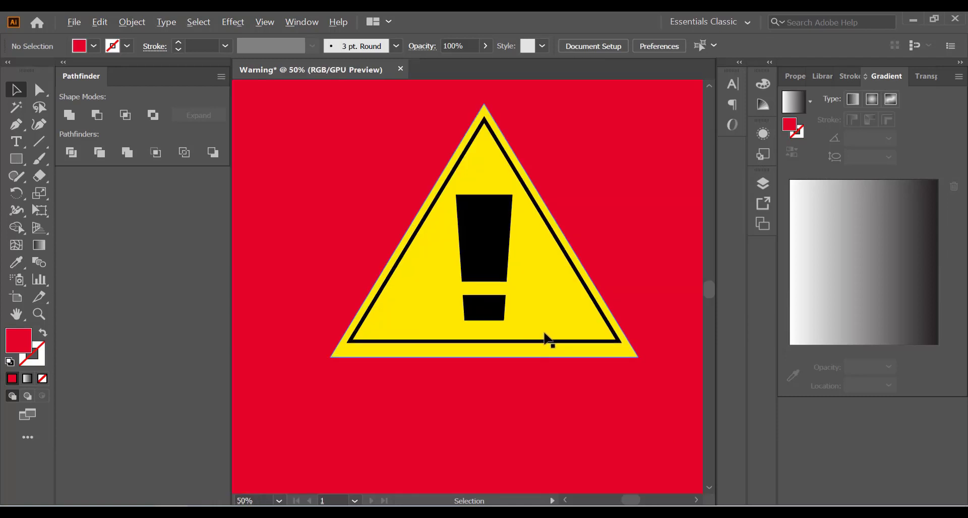
{"action": "left_click", "coordinate": [544, 326]}
{"action": "scroll", "coordinate": [545, 324], "scroll_direction": "up", "scroll_amount": 1}
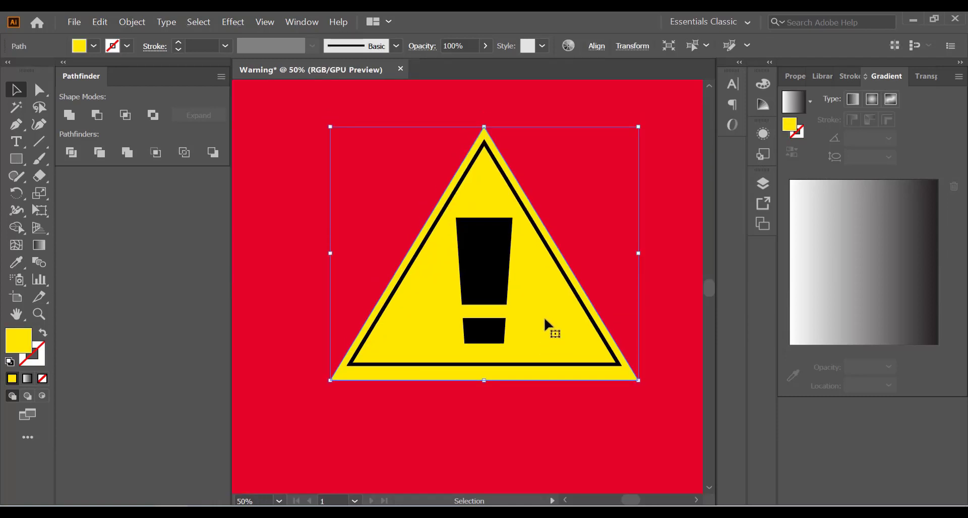
{"action": "left_click", "coordinate": [579, 298], "text": "shift"}
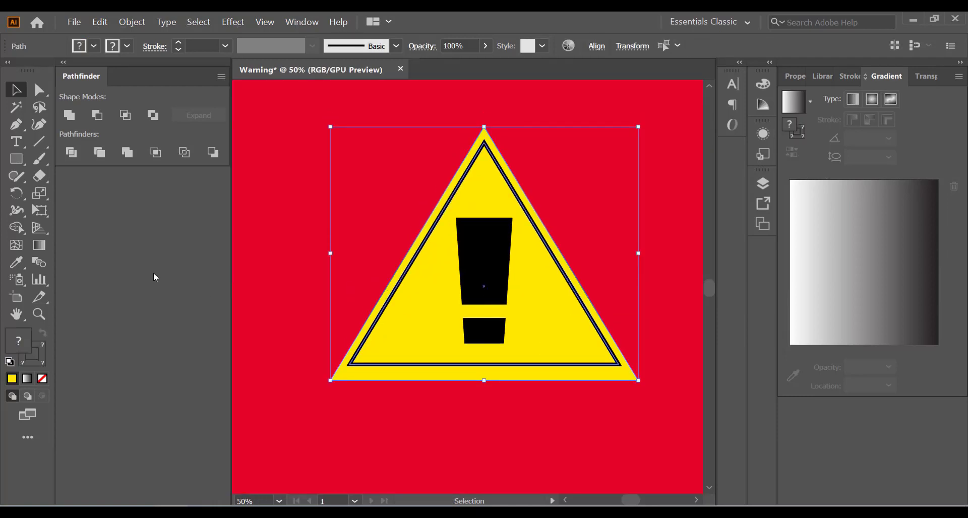
{"action": "key", "text": "a"}
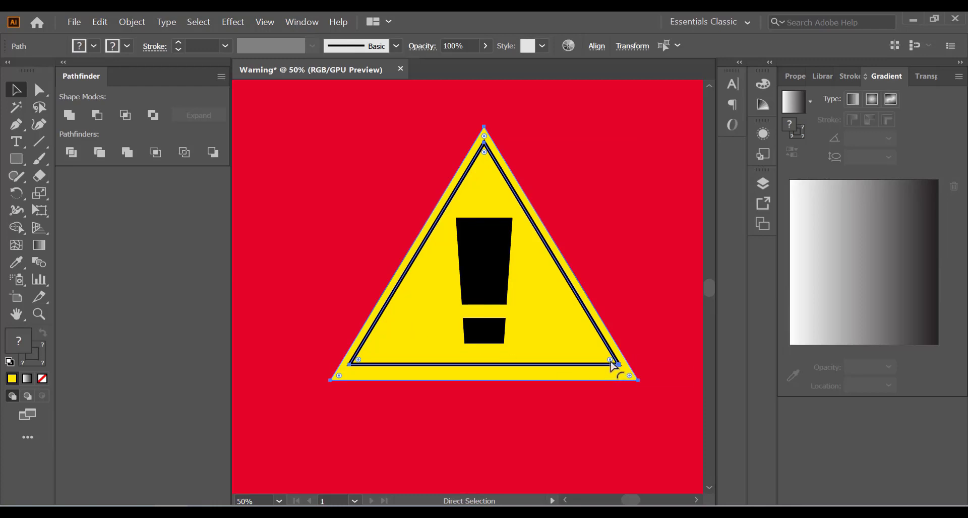
{"action": "left_click_drag", "start_coordinate": [611, 364], "coordinate": [613, 361]}
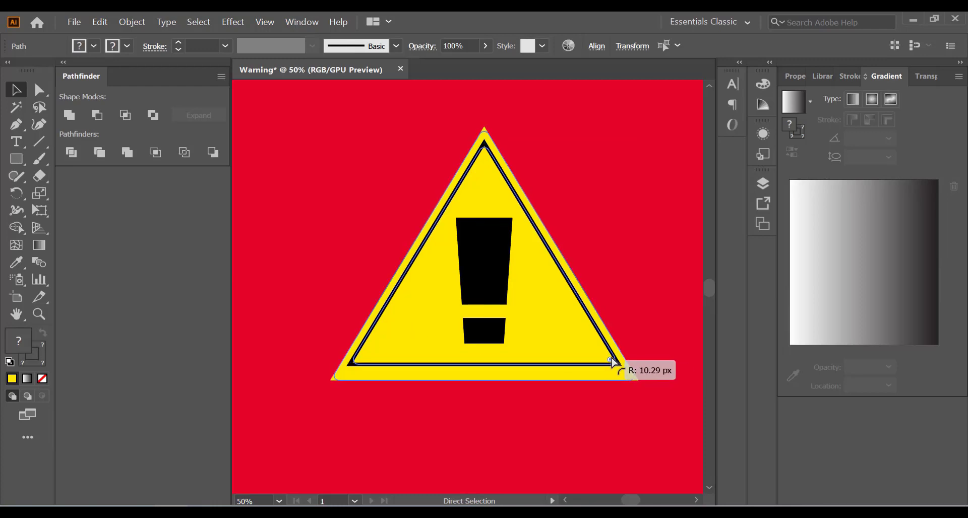
{"action": "key", "text": "v"}
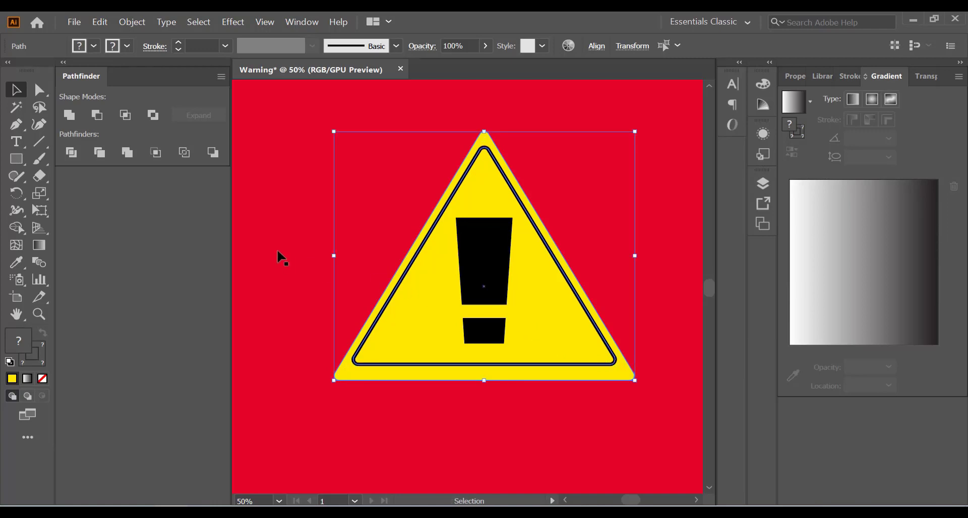
{"action": "left_click", "coordinate": [283, 258]}
{"action": "key", "text": "ctrl+minus"}
{"action": "key", "text": "ctrl+minus"}
{"action": "key", "text": "ctrl+minus"}
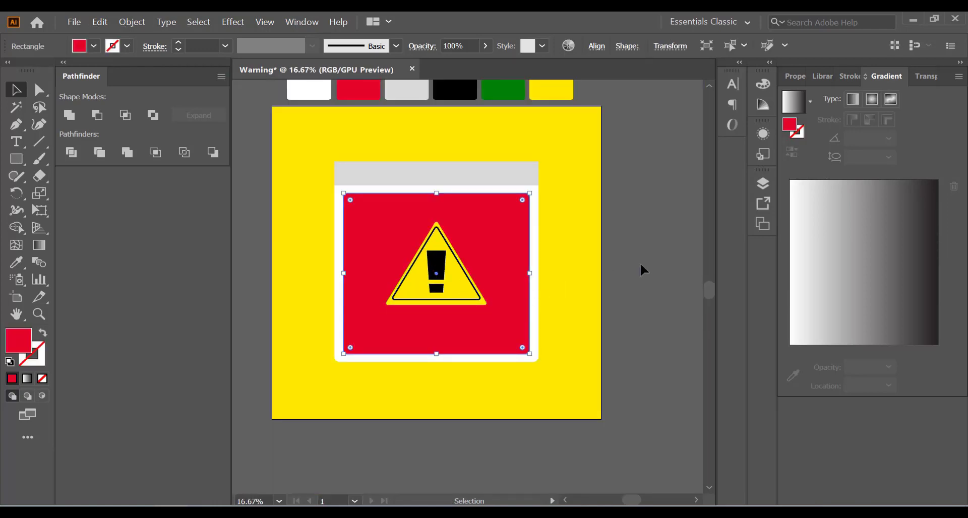
Step: Add a 'WARNING' text label below the triangle and enlarge it about its centre
{"action": "left_click", "coordinate": [626, 270]}
{"action": "scroll", "coordinate": [626, 270], "scroll_direction": "up", "scroll_amount": 1}
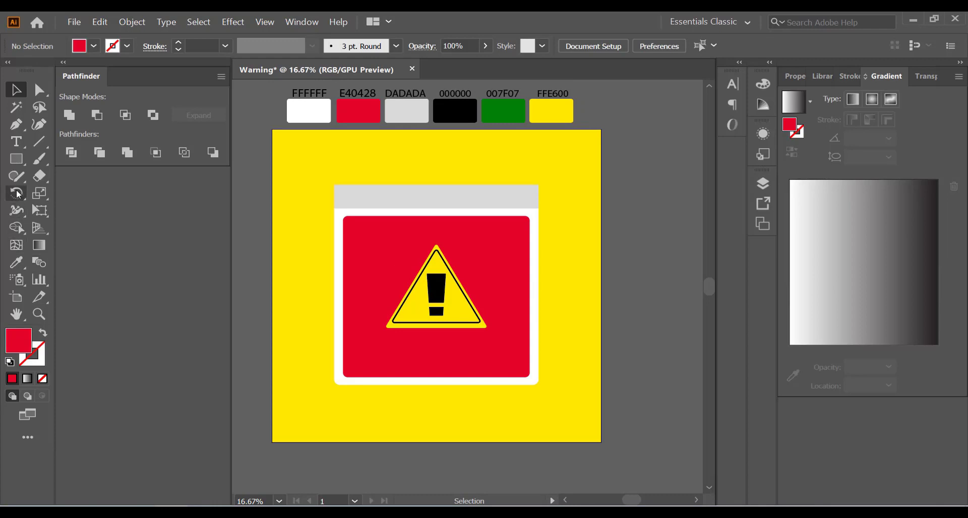
{"action": "left_click", "coordinate": [16, 146]}
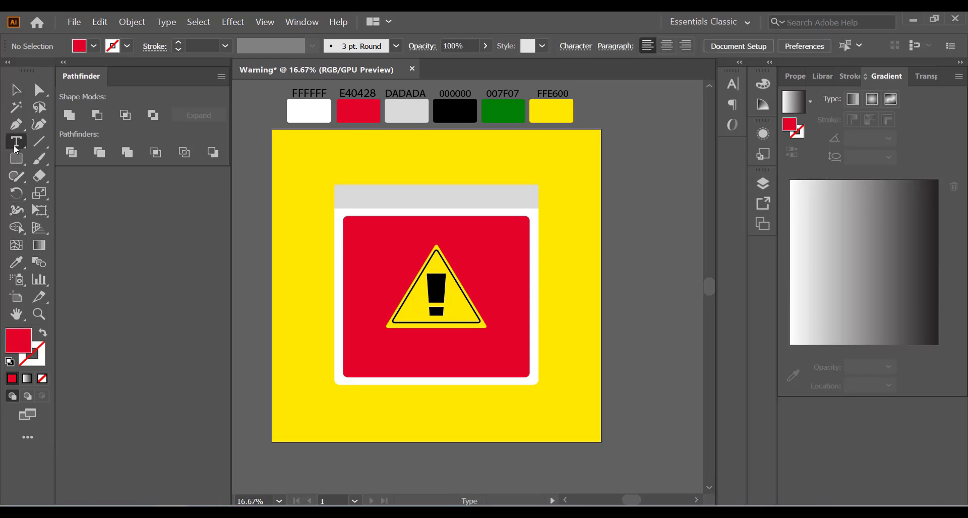
{"action": "left_click", "coordinate": [385, 347]}
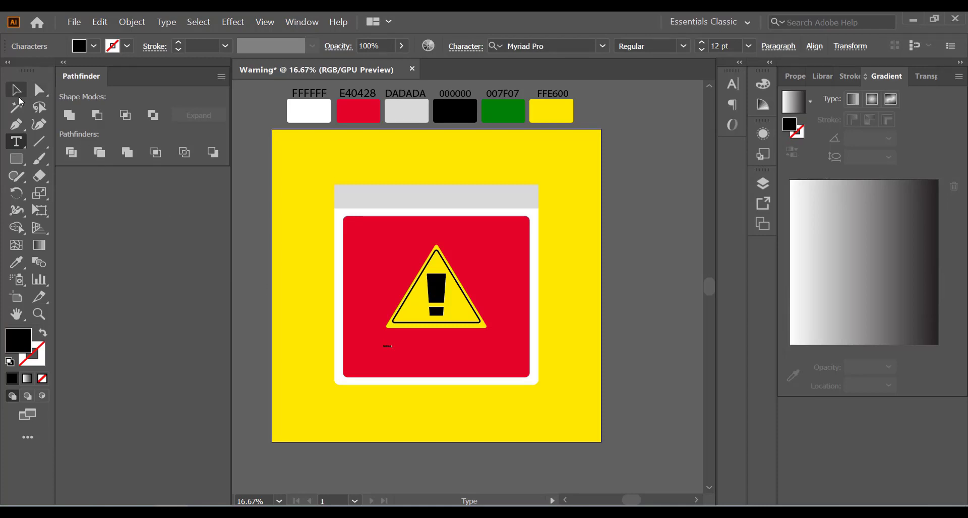
{"action": "left_click", "coordinate": [16, 89]}
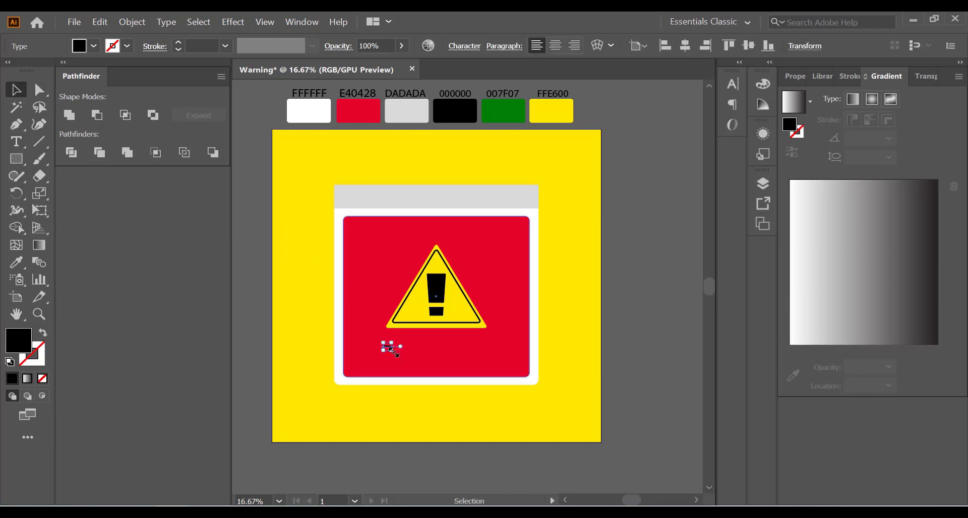
{"action": "left_click_drag", "start_coordinate": [392, 350], "coordinate": [452, 348]}
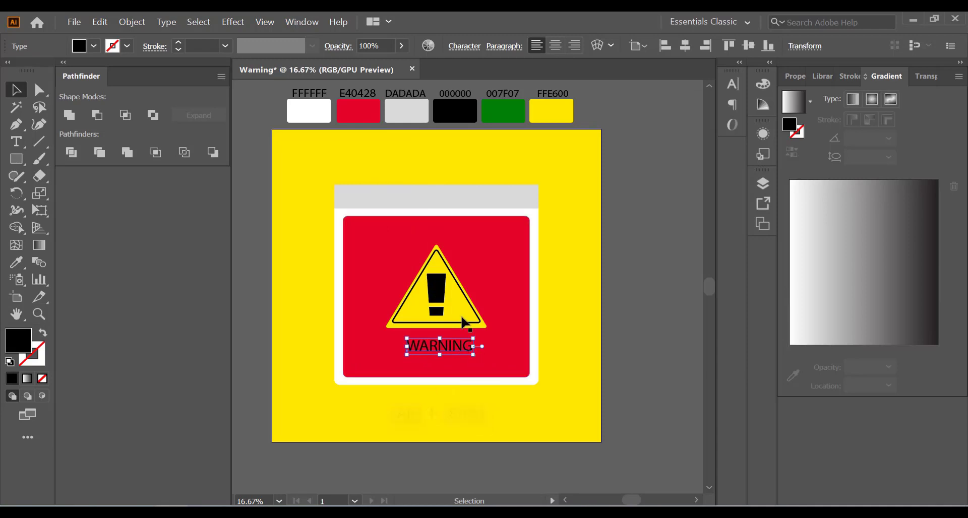
Step: Set the WARNING text to Arial Rounded MT Bold at 120 pt
{"action": "left_click", "coordinate": [464, 47]}
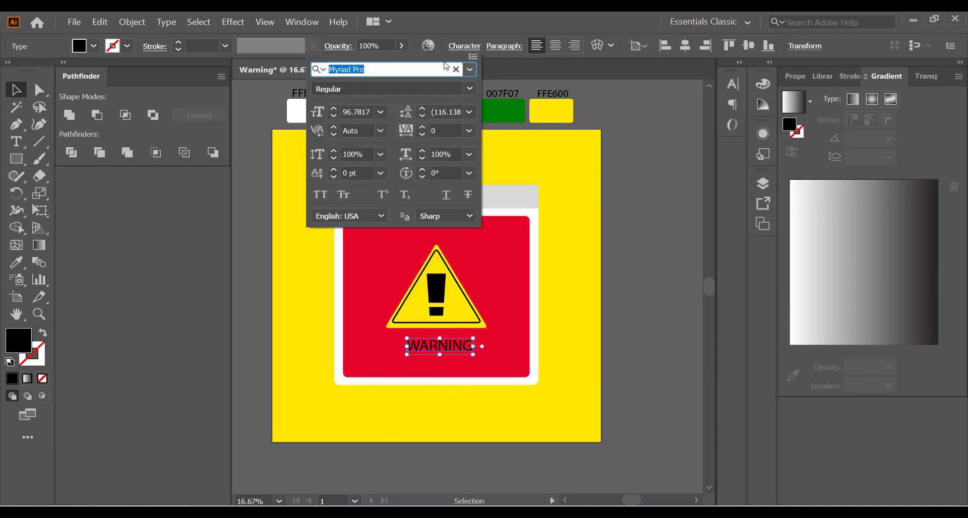
{"action": "left_click", "coordinate": [470, 70]}
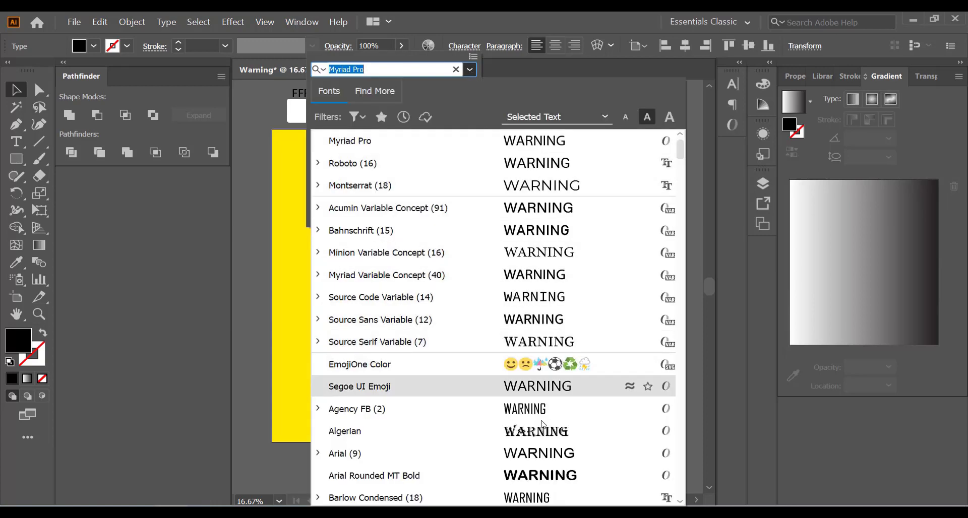
{"action": "left_click", "coordinate": [543, 474]}
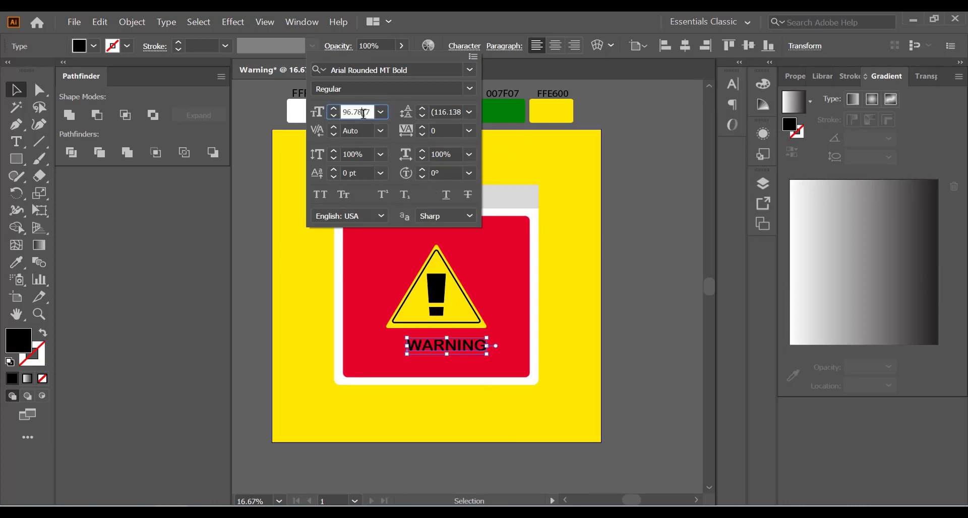
{"action": "scroll", "coordinate": [363, 113], "scroll_direction": "up", "scroll_amount": 3}
{"action": "scroll", "coordinate": [363, 113], "scroll_direction": "up", "scroll_amount": 3}
{"action": "scroll", "coordinate": [363, 113], "scroll_direction": "up", "scroll_amount": 3}
{"action": "scroll", "coordinate": [363, 113], "scroll_direction": "up", "scroll_amount": 3}
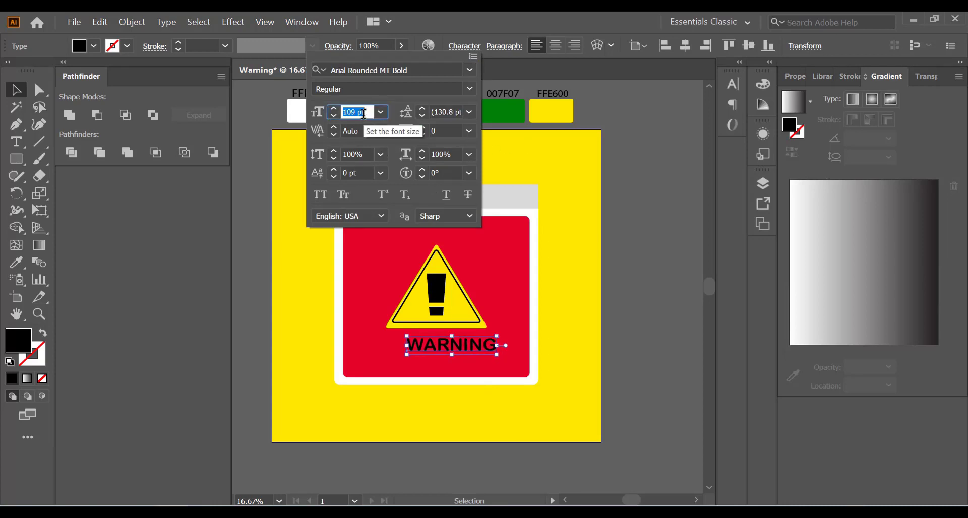
{"action": "scroll", "coordinate": [363, 114], "scroll_direction": "down", "scroll_amount": 2}
{"action": "scroll", "coordinate": [363, 113], "scroll_direction": "down", "scroll_amount": 1}
{"action": "scroll", "coordinate": [364, 114], "scroll_direction": "down", "scroll_amount": 1}
{"action": "scroll", "coordinate": [364, 114], "scroll_direction": "down", "scroll_amount": 1}
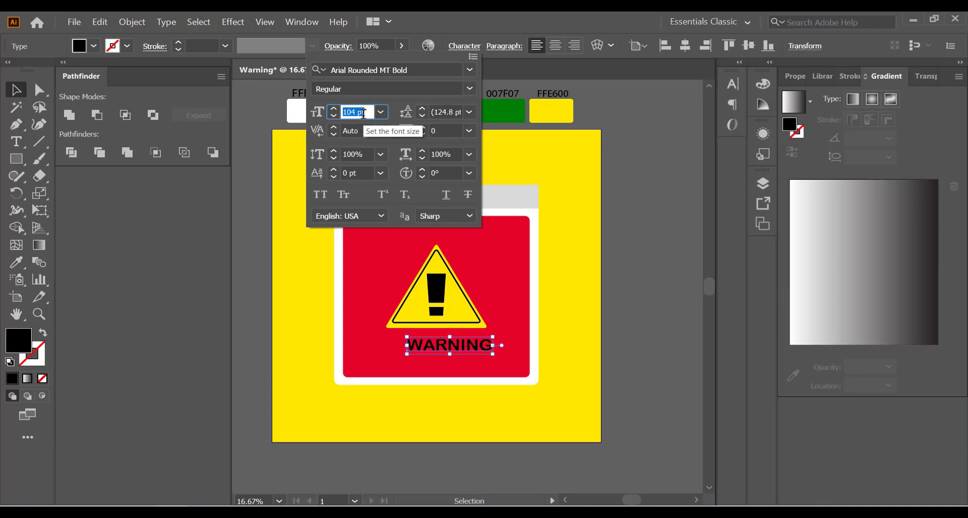
{"action": "scroll", "coordinate": [364, 114], "scroll_direction": "up", "scroll_amount": 3}
{"action": "scroll", "coordinate": [364, 114], "scroll_direction": "up", "scroll_amount": 3}
{"action": "scroll", "coordinate": [364, 113], "scroll_direction": "up", "scroll_amount": 4}
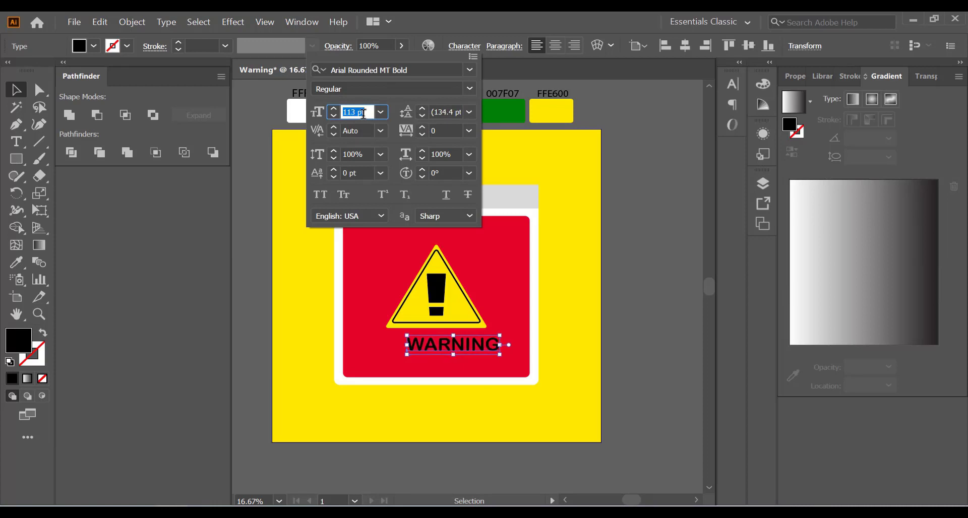
{"action": "scroll", "coordinate": [363, 113], "scroll_direction": "up", "scroll_amount": 4}
{"action": "scroll", "coordinate": [363, 113], "scroll_direction": "up", "scroll_amount": 1}
{"action": "scroll", "coordinate": [363, 113], "scroll_direction": "up", "scroll_amount": 1}
{"action": "scroll", "coordinate": [364, 113], "scroll_direction": "up", "scroll_amount": 1}
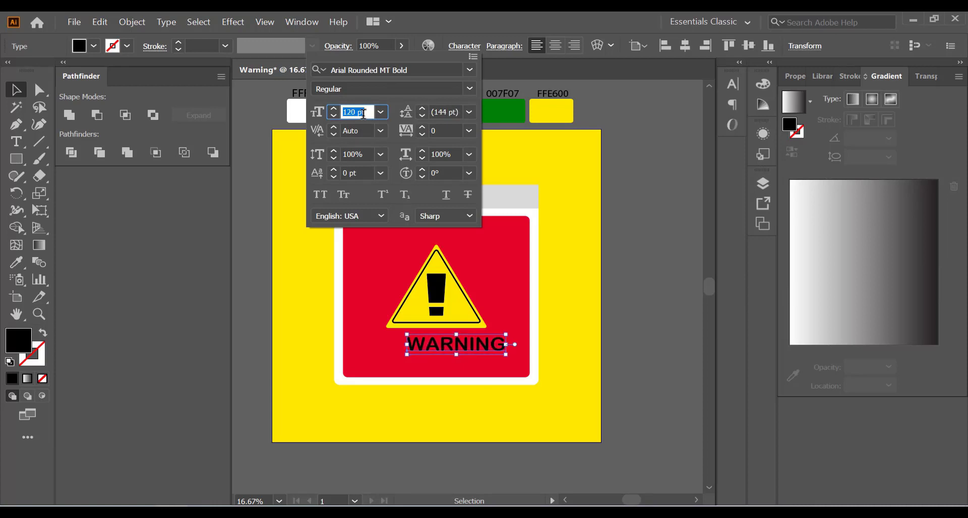
{"action": "left_click", "coordinate": [656, 197]}
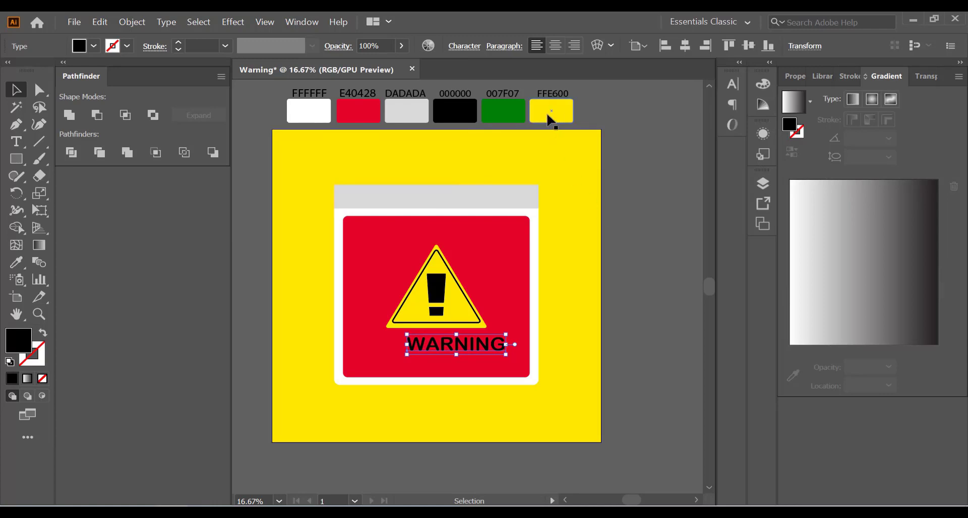
Step: Centre the WARNING text horizontally and colour it white from the FFFFFF swatch
{"action": "left_click", "coordinate": [684, 46]}
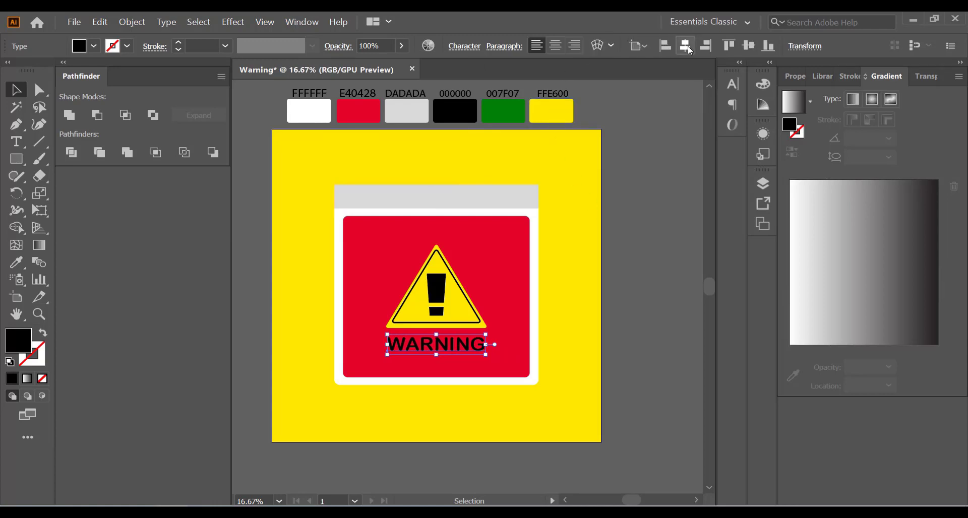
{"action": "key", "text": "i"}
{"action": "left_click", "coordinate": [288, 119]}
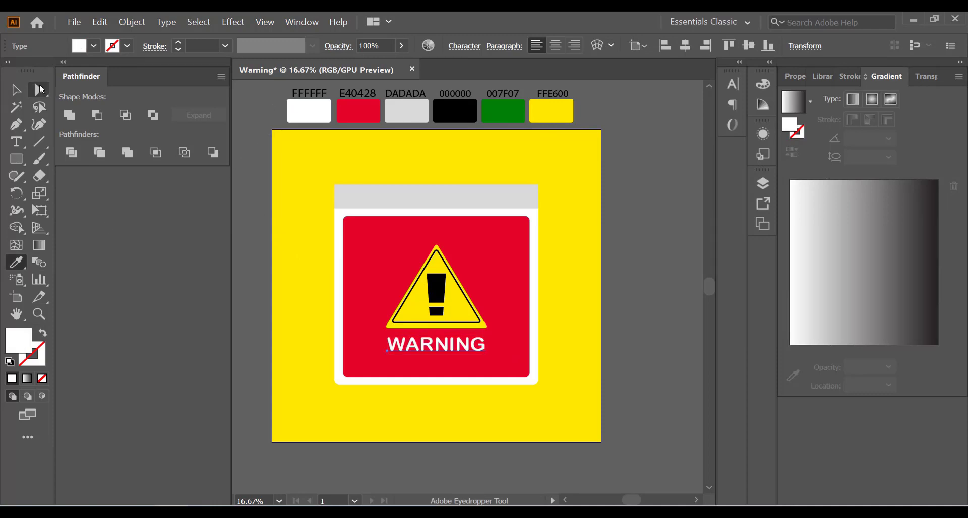
{"action": "left_click", "coordinate": [16, 90]}
Step: Draw a second small circle on the grey title bar with the Ellipse tool
{"action": "key", "text": "ctrl+shift+a"}
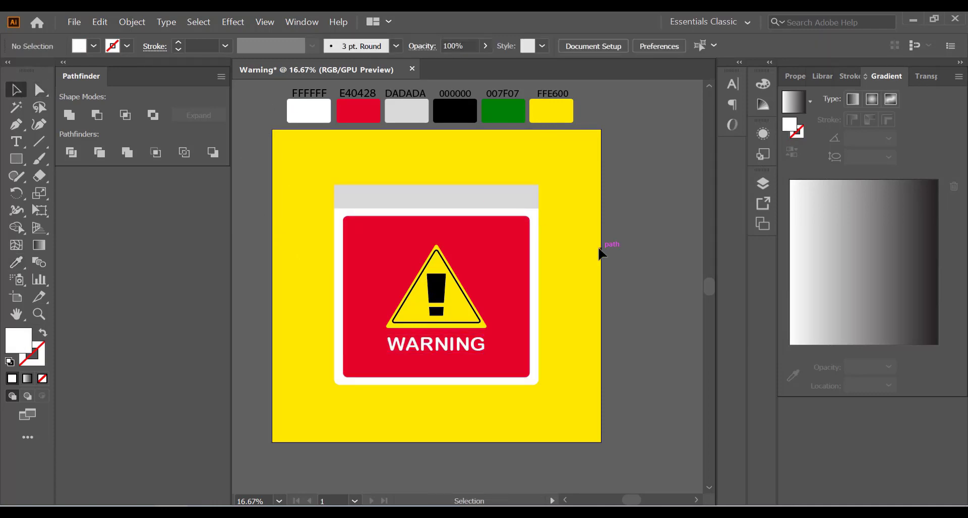
{"action": "scroll", "coordinate": [531, 240], "scroll_direction": "up", "scroll_amount": 1}
{"action": "left_click_drag", "start_coordinate": [16, 158], "coordinate": [73, 191]}
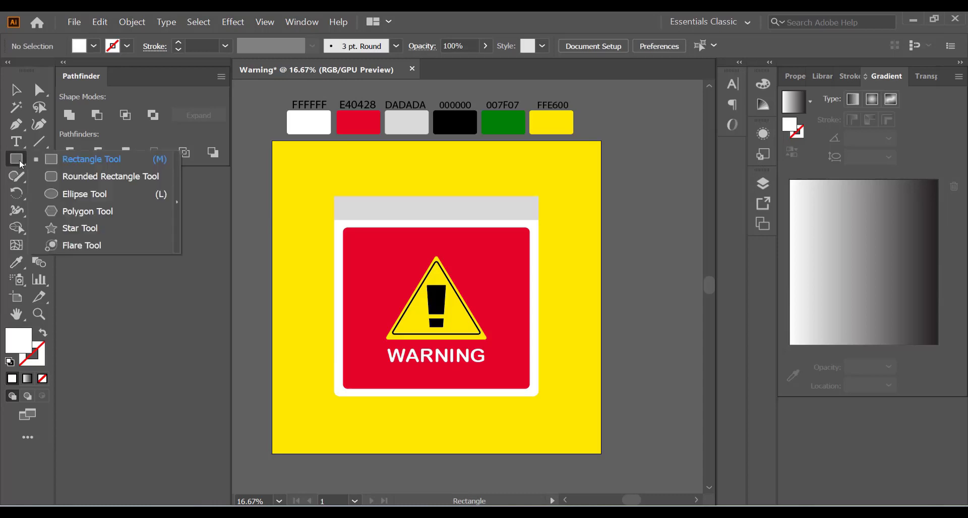
{"action": "left_click", "coordinate": [73, 193]}
{"action": "scroll", "coordinate": [334, 204], "scroll_direction": "up", "scroll_amount": 1}
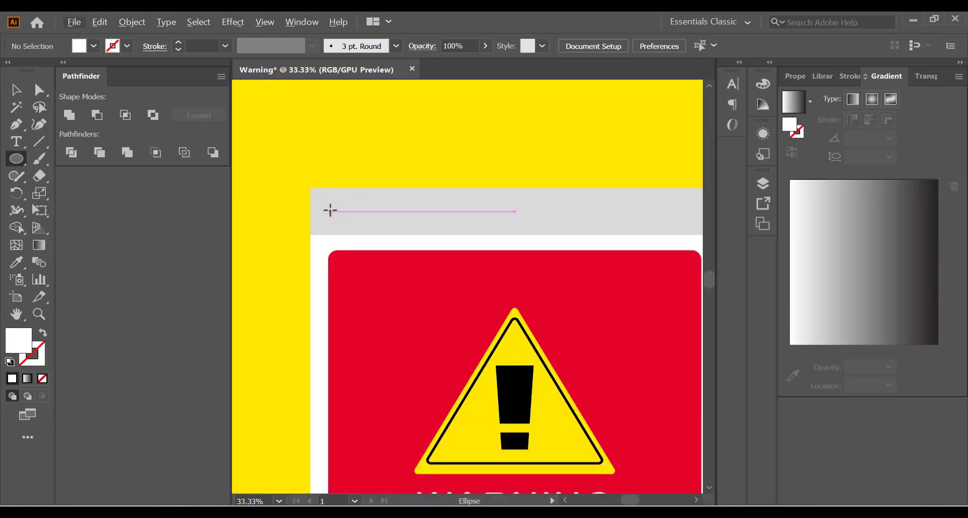
{"action": "mouse_move", "coordinate": [328, 211]}
{"action": "left_mouse_down"}
{"action": "mouse_move", "coordinate": [339, 220]}
{"action": "mouse_move", "coordinate": [394, 221]}
{"action": "left_mouse_up"}
{"action": "key", "text": "v"}
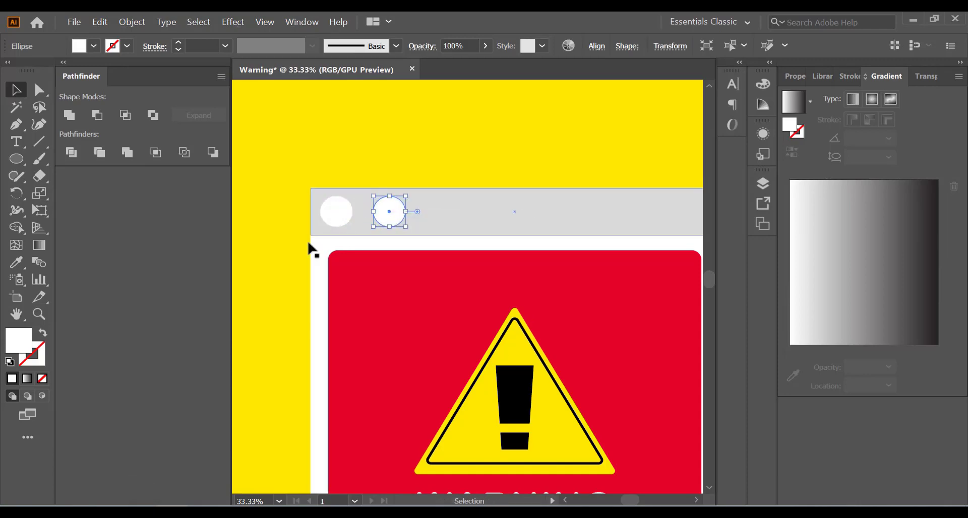
{"action": "key", "text": "ctrl+minus"}
{"action": "key", "text": "ctrl+minus"}
Step: Colour the left title-bar circle red (E40428) and the second circle green (007F07)
{"action": "left_click", "coordinate": [302, 230]}
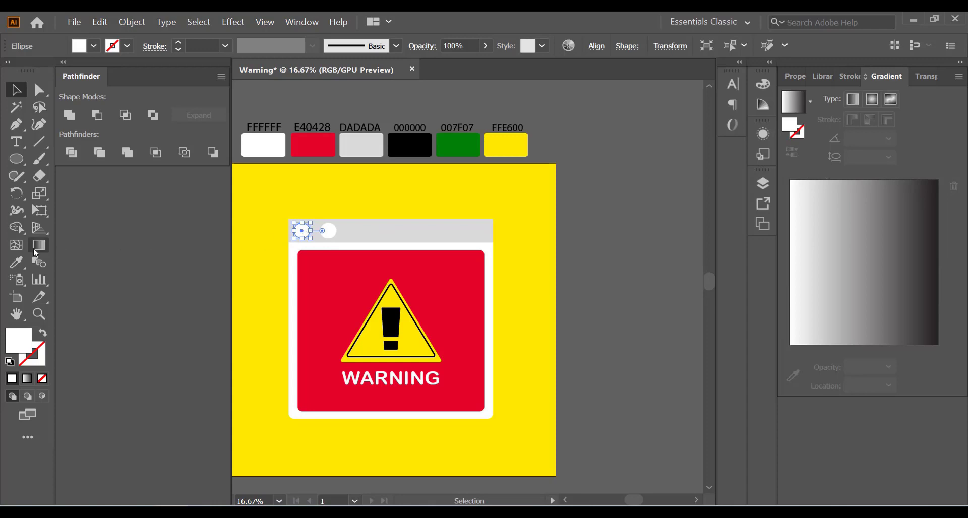
{"action": "left_click", "coordinate": [16, 262]}
{"action": "left_click", "coordinate": [313, 145]}
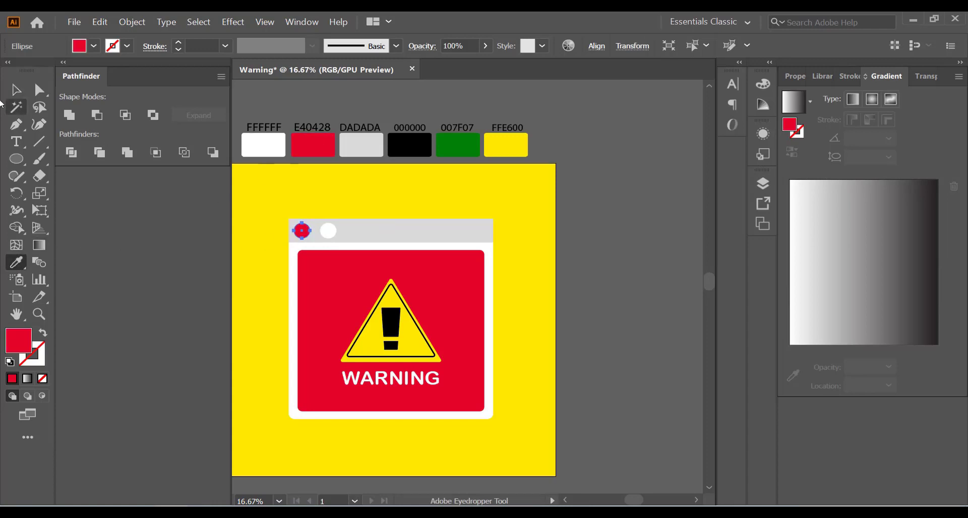
{"action": "left_click", "coordinate": [16, 90]}
{"action": "left_click", "coordinate": [328, 230]}
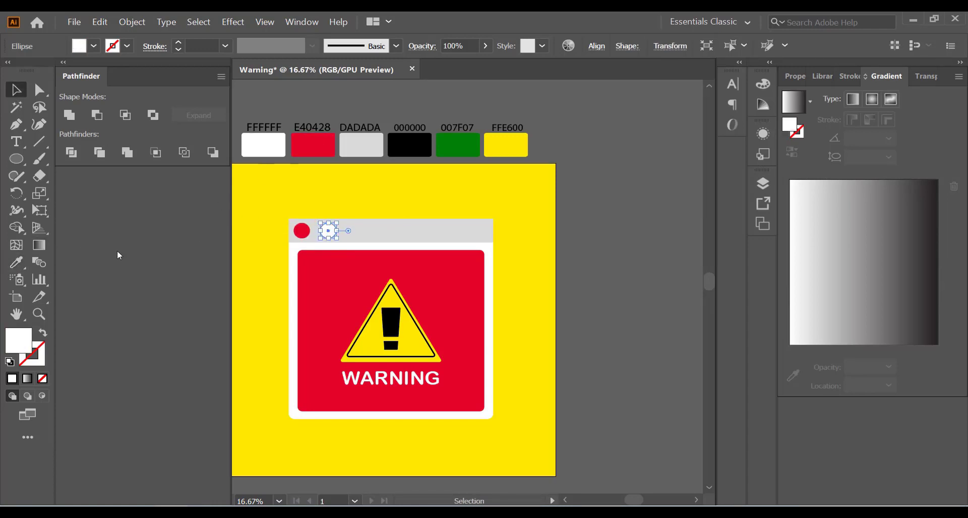
{"action": "left_click", "coordinate": [19, 261]}
{"action": "left_click", "coordinate": [457, 145]}
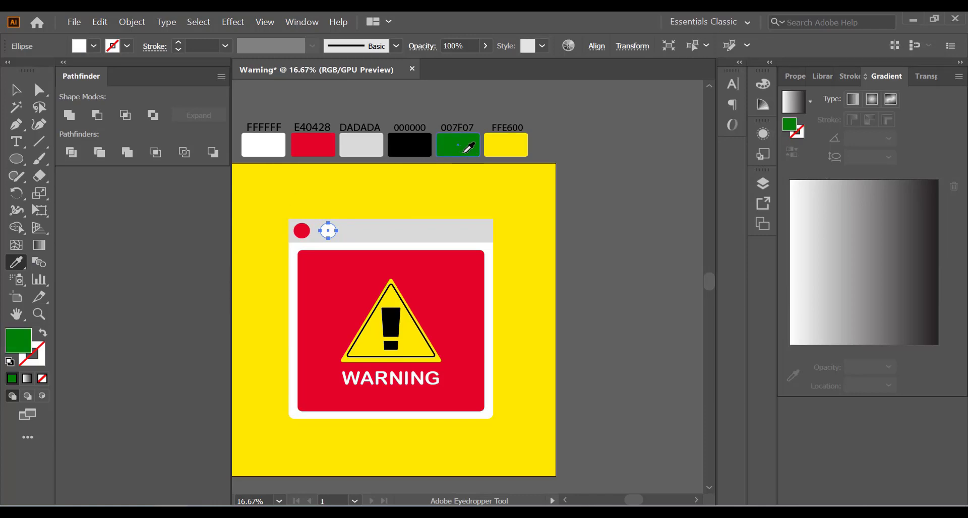
{"action": "left_click", "coordinate": [16, 90]}
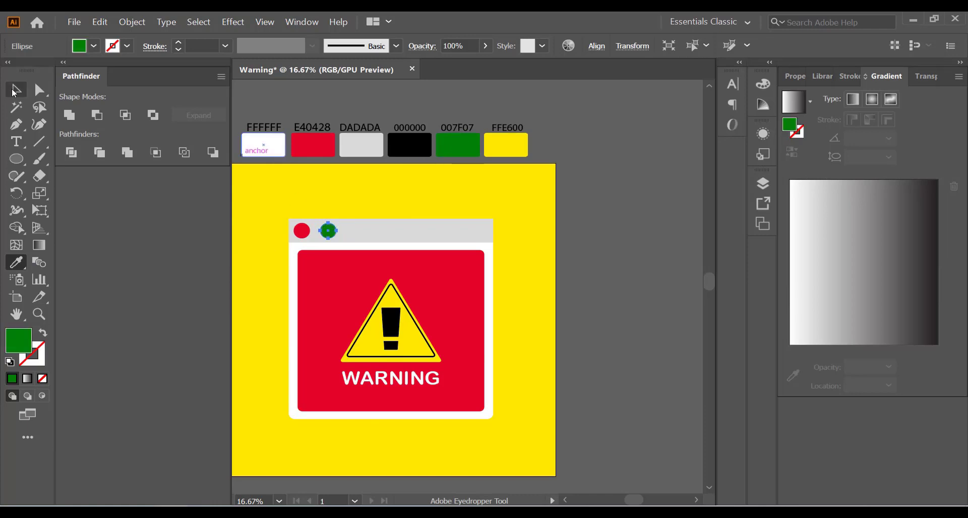
Step: Choose the Rectangle Tool from the shape tools flyout
{"action": "left_click", "coordinate": [313, 100]}
{"action": "left_click_drag", "start_coordinate": [16, 159], "coordinate": [82, 165]}
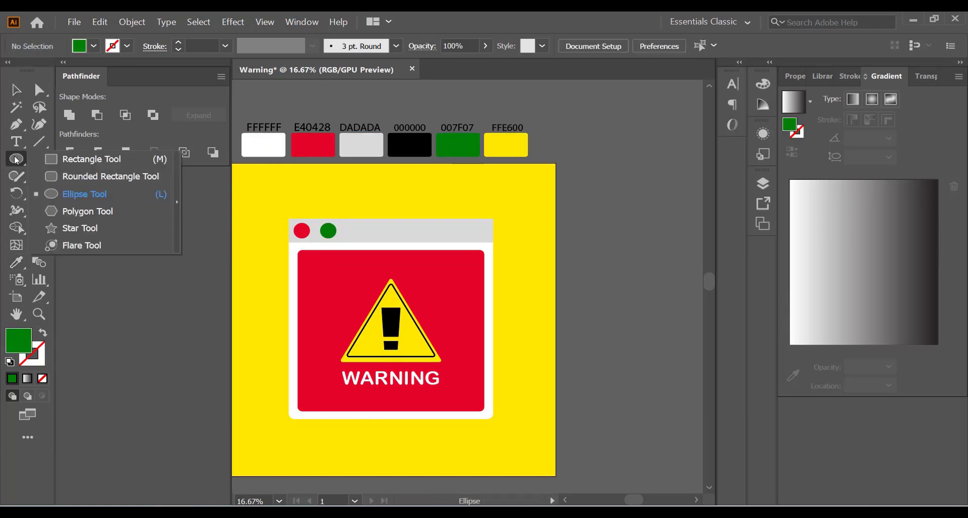
{"action": "left_click", "coordinate": [82, 165]}
{"action": "scroll", "coordinate": [364, 241], "scroll_direction": "up", "scroll_amount": 1}
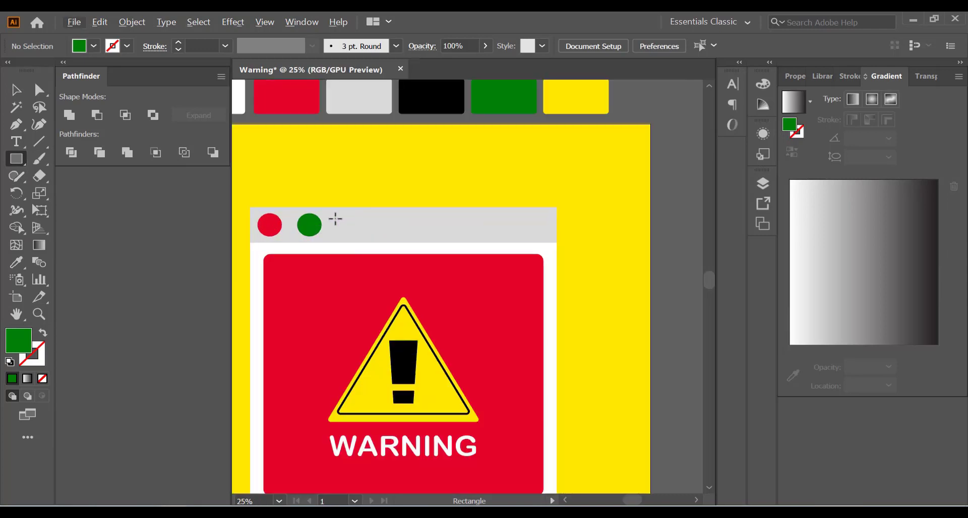
Step: Draw a long address bar beside the green circle and fill it white
{"action": "left_click_drag", "start_coordinate": [334, 217], "coordinate": [482, 233]}
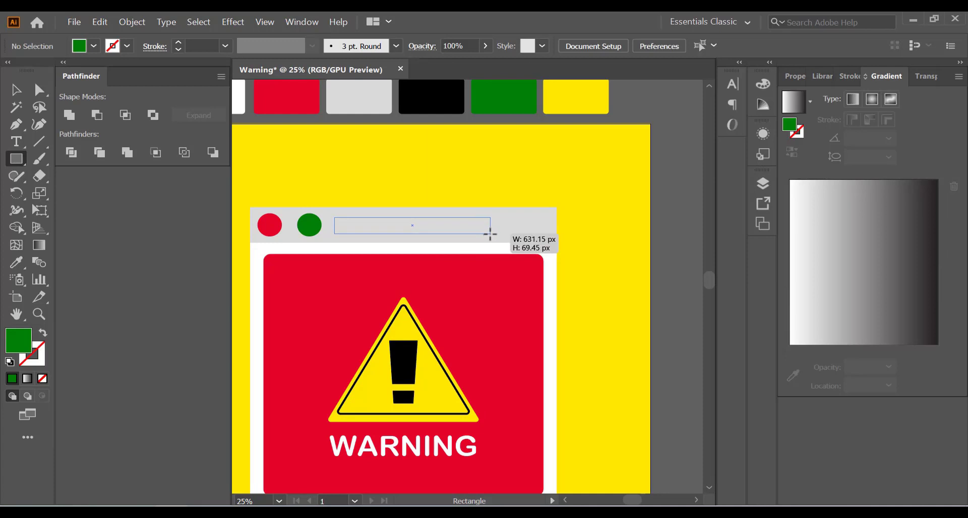
{"action": "left_click_drag", "start_coordinate": [482, 233], "coordinate": [491, 235]}
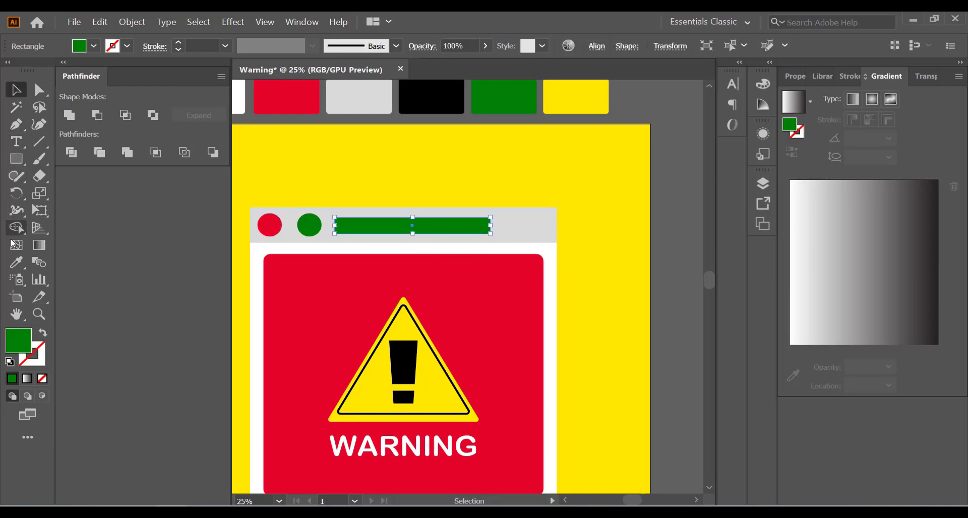
{"action": "left_click", "coordinate": [16, 262]}
{"action": "scroll", "coordinate": [377, 183], "scroll_direction": "up", "scroll_amount": 1}
{"action": "scroll", "coordinate": [377, 183], "scroll_direction": "up", "scroll_amount": 1}
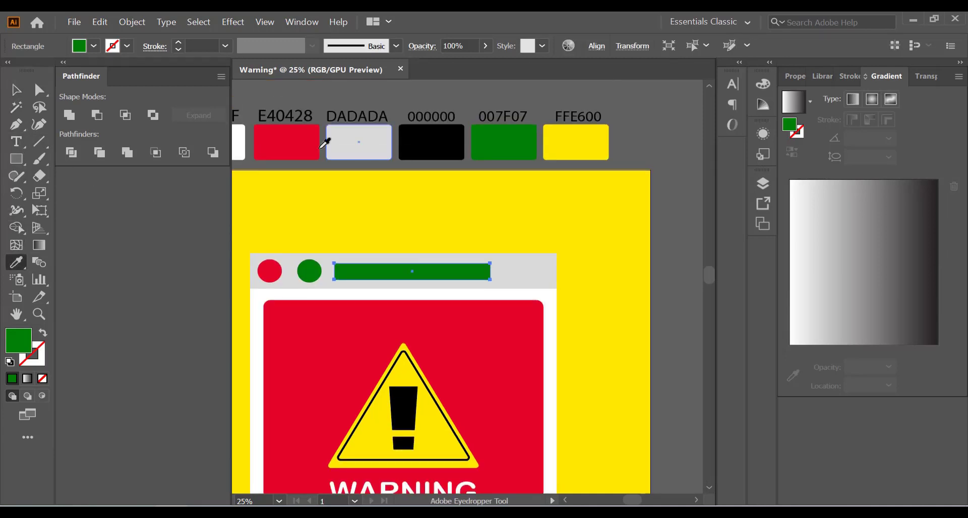
{"action": "left_click", "coordinate": [238, 142]}
{"action": "key", "text": "v"}
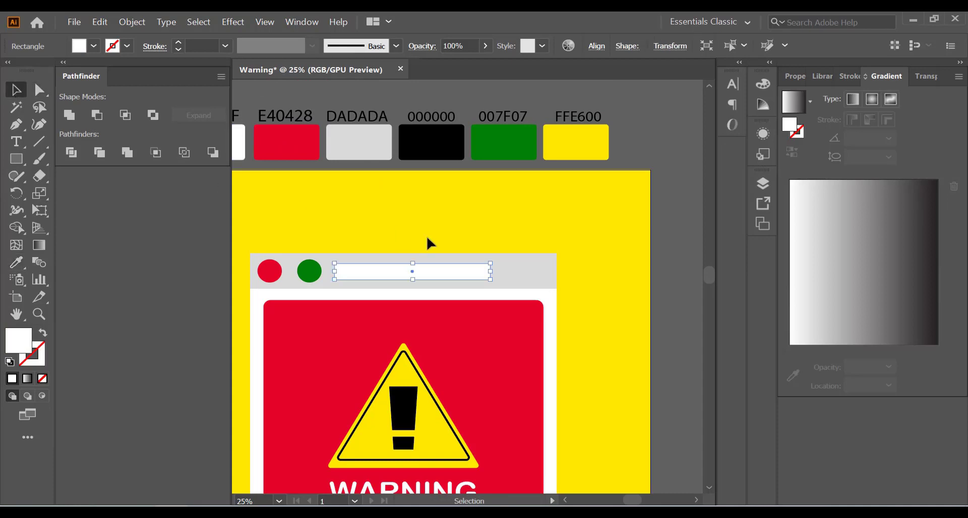
{"action": "key", "text": "v"}
Step: Round all four corners of the white address bar with the live corner widget
{"action": "scroll", "coordinate": [456, 276], "scroll_direction": "up", "scroll_amount": 1}
{"action": "scroll", "coordinate": [456, 276], "scroll_direction": "up", "scroll_amount": 1}
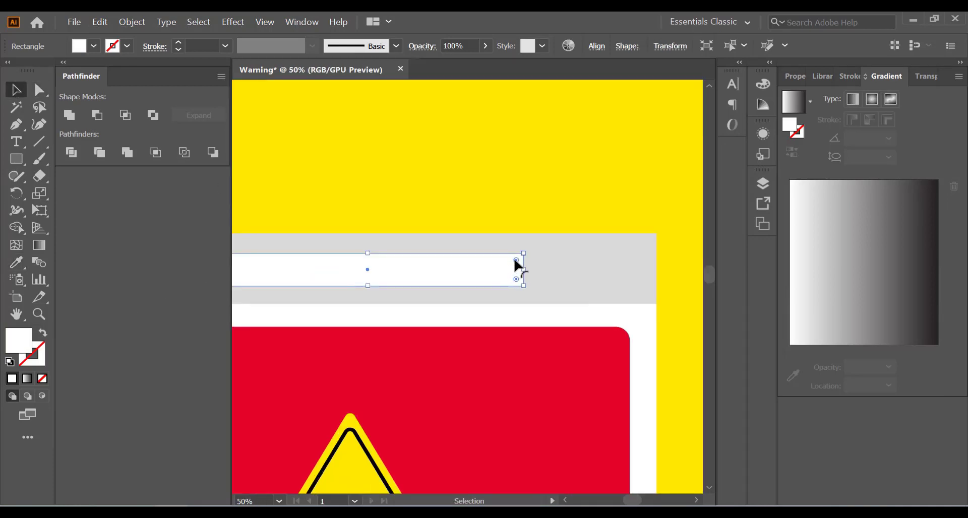
{"action": "left_click_drag", "start_coordinate": [516, 261], "coordinate": [508, 268]}
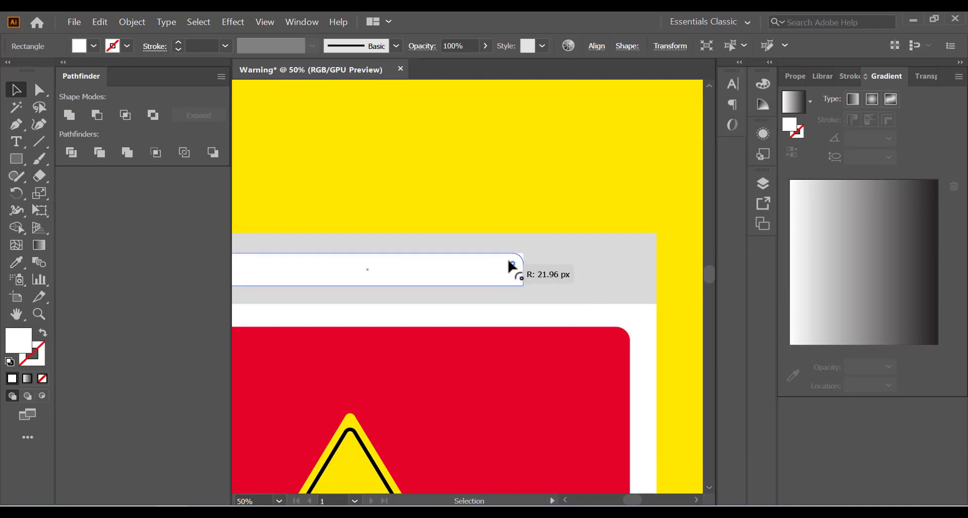
{"action": "key", "text": "ctrl+z"}
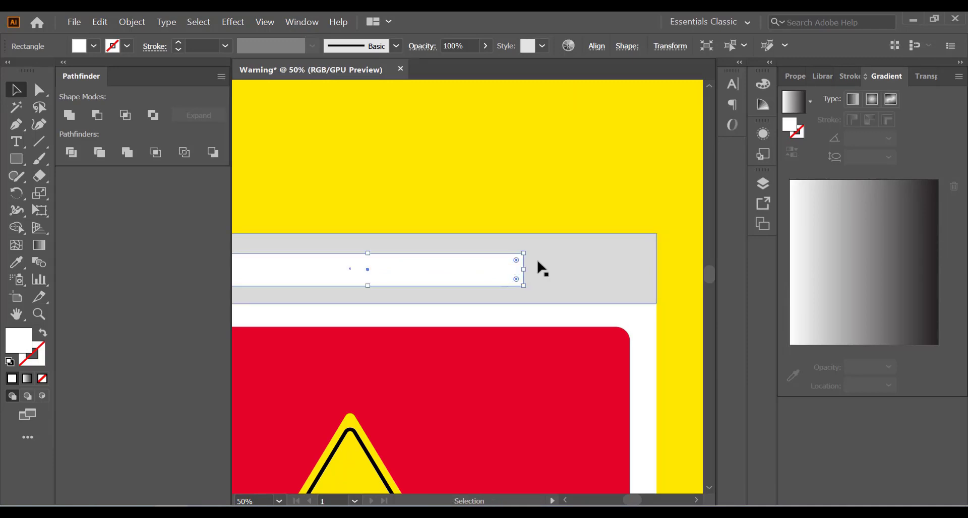
{"action": "scroll", "coordinate": [539, 267], "scroll_direction": "down", "scroll_amount": 1}
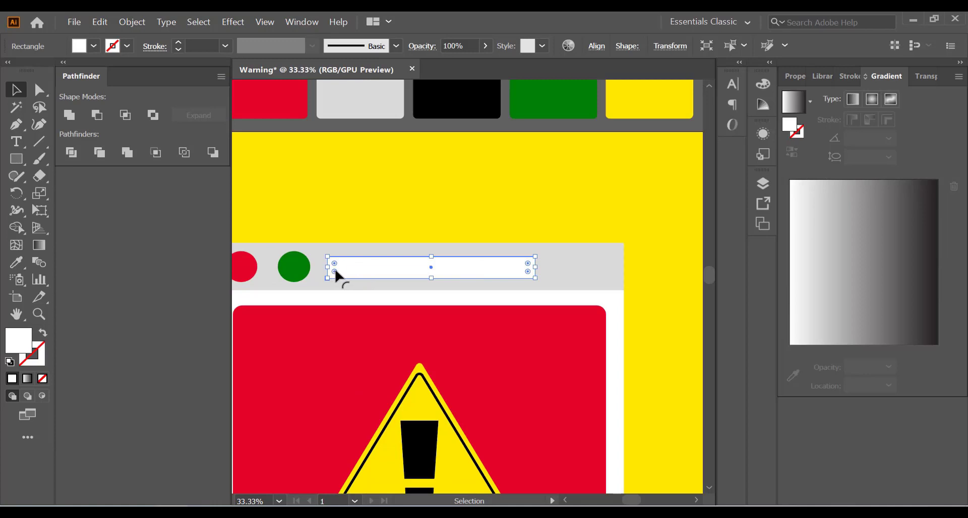
{"action": "left_click_drag", "start_coordinate": [336, 275], "coordinate": [333, 272]}
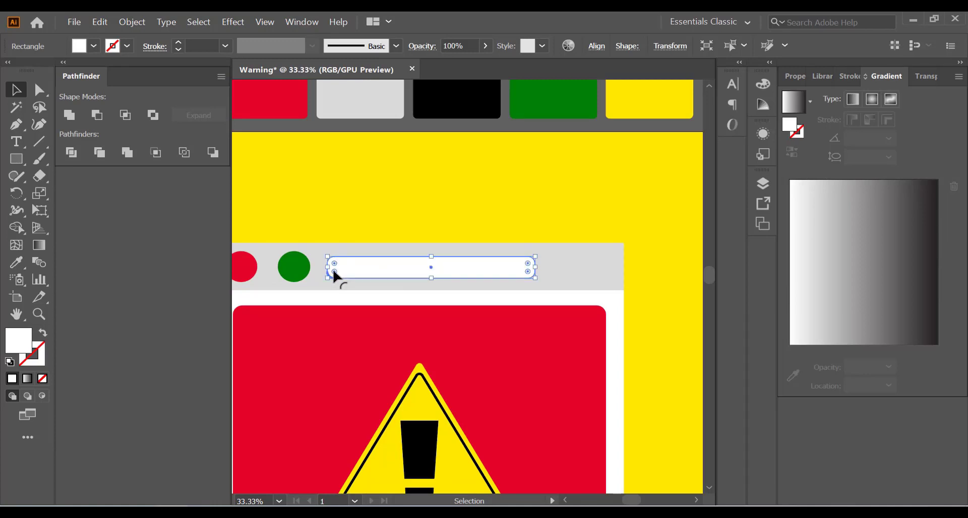
{"action": "left_click", "coordinate": [305, 131]}
{"action": "scroll", "coordinate": [380, 167], "scroll_direction": "down", "scroll_amount": 1}
{"action": "scroll", "coordinate": [361, 214], "scroll_direction": "up", "scroll_amount": 1}
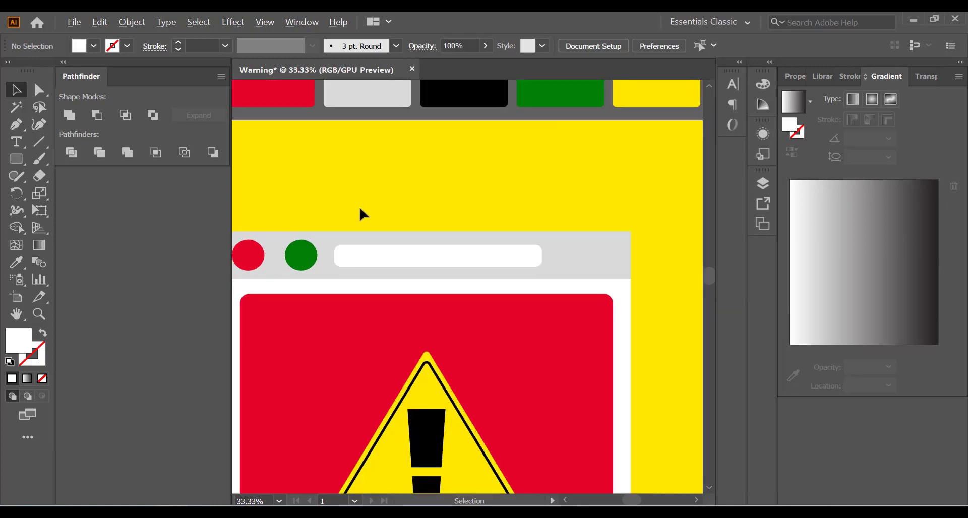
{"action": "left_click", "coordinate": [16, 141]}
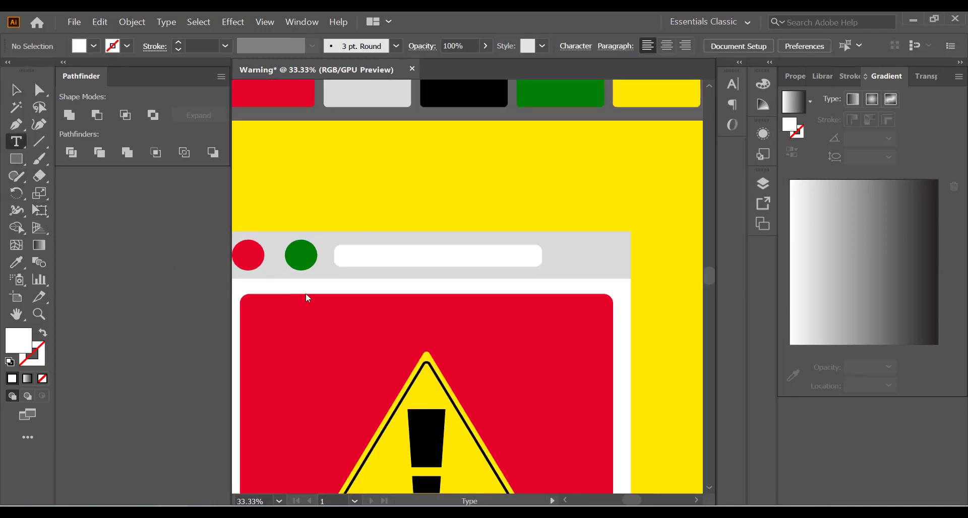
{"action": "scroll", "coordinate": [398, 276], "scroll_direction": "up", "scroll_amount": 1}
Step: Type 'TYPING......' on the address bar and select the new text
{"action": "left_click", "coordinate": [335, 255]}
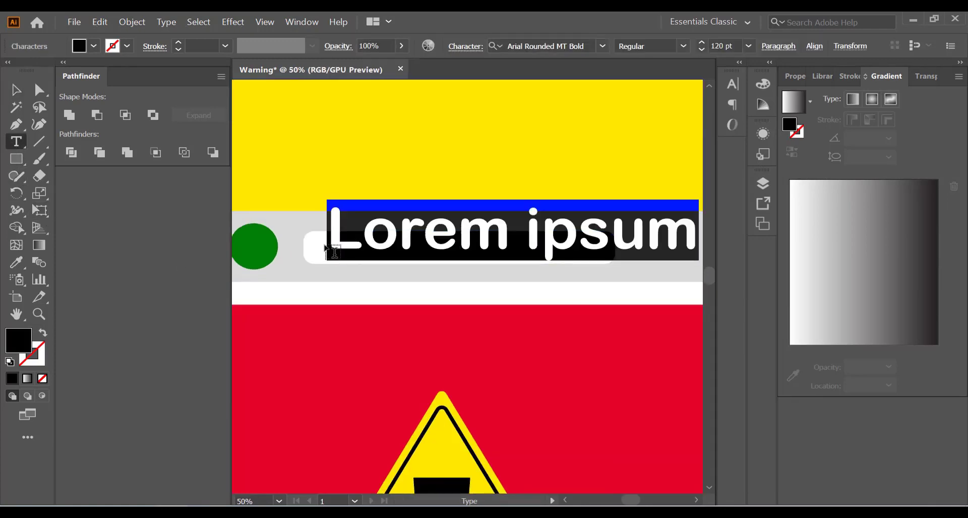
{"action": "type", "text": "TY"}
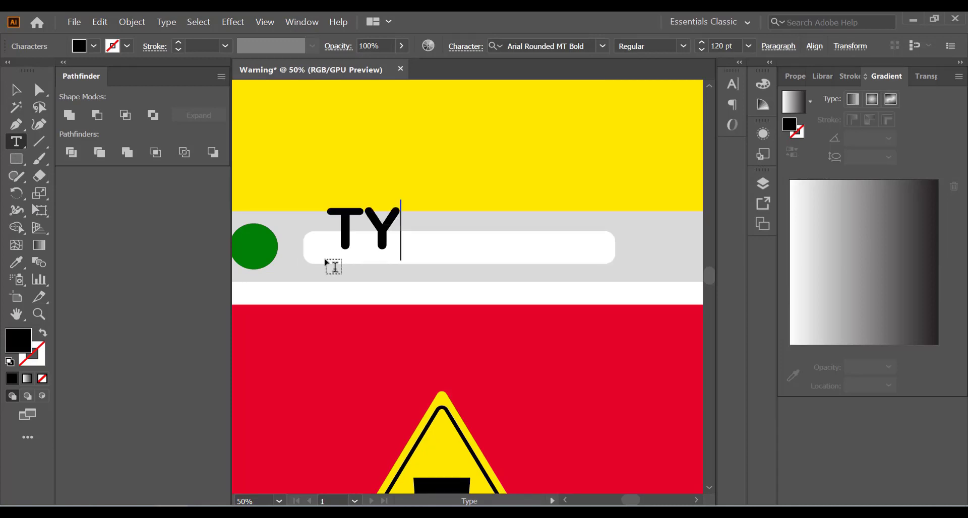
{"action": "type", "text": "PING"}
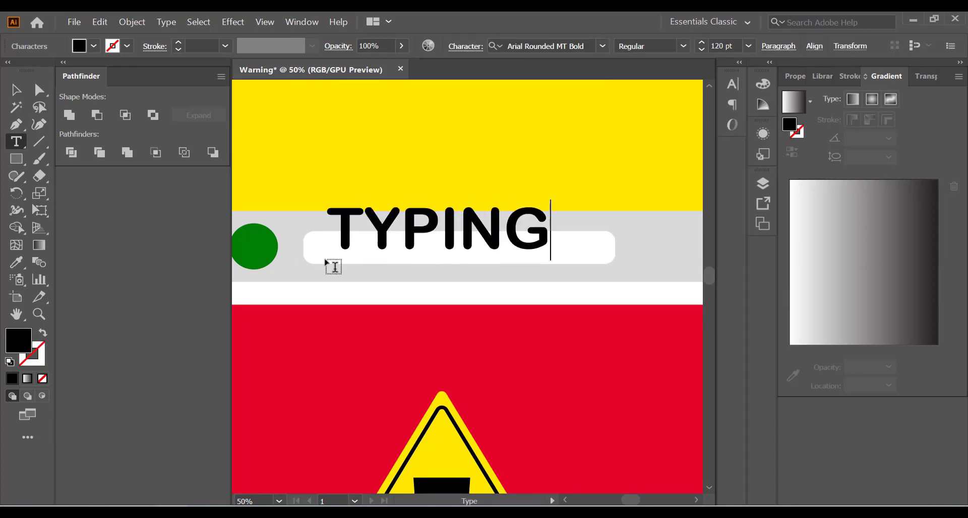
{"action": "type", "text": "..."}
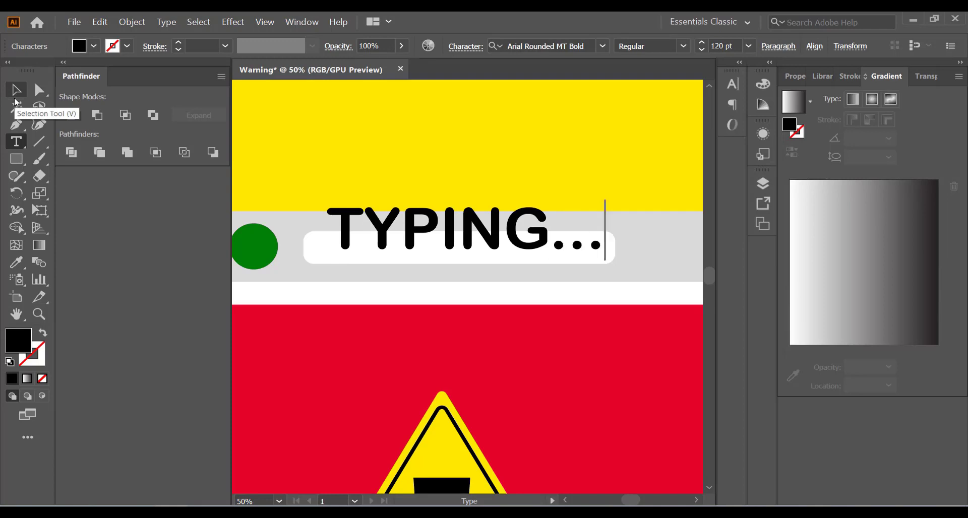
{"action": "type", "text": "..."}
{"action": "left_click", "coordinate": [16, 91]}
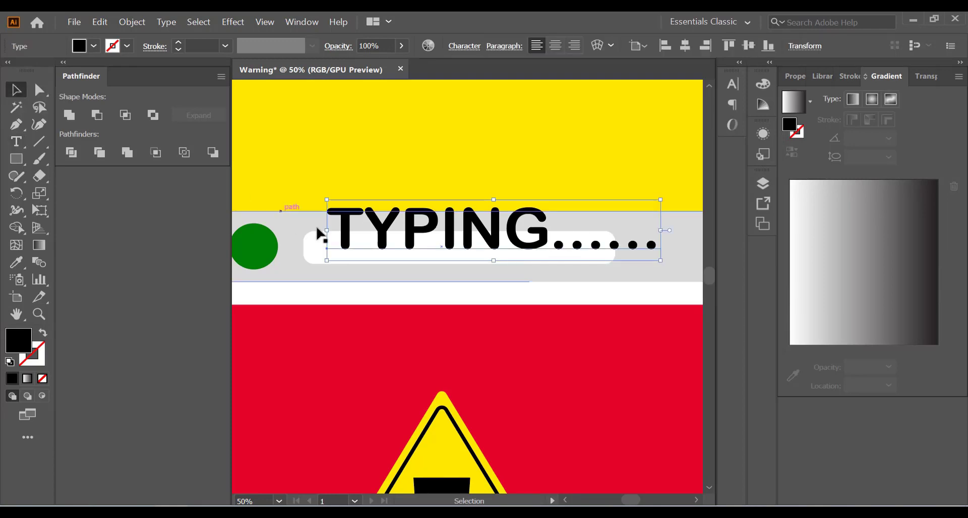
{"action": "scroll", "coordinate": [406, 252], "scroll_direction": "down", "scroll_amount": 1, "text": "alt"}
{"action": "key", "text": "alt"}
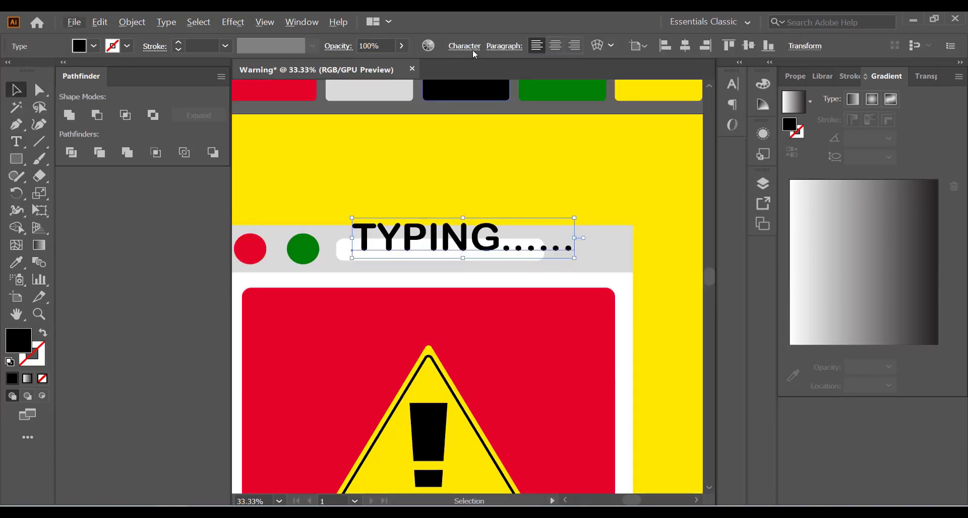
Step: Set the TYPING...... text in Montserrat and scale it down into the address bar
{"action": "left_click", "coordinate": [464, 47]}
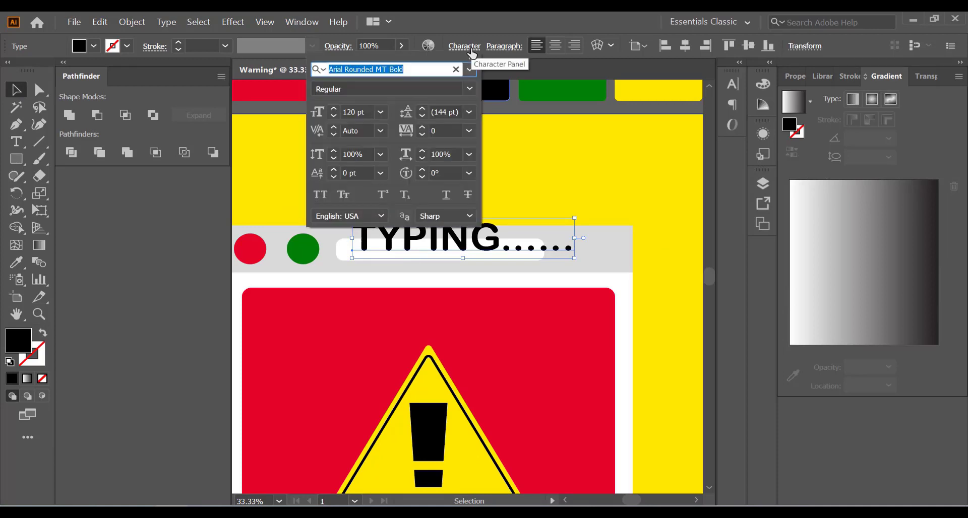
{"action": "left_click", "coordinate": [473, 72]}
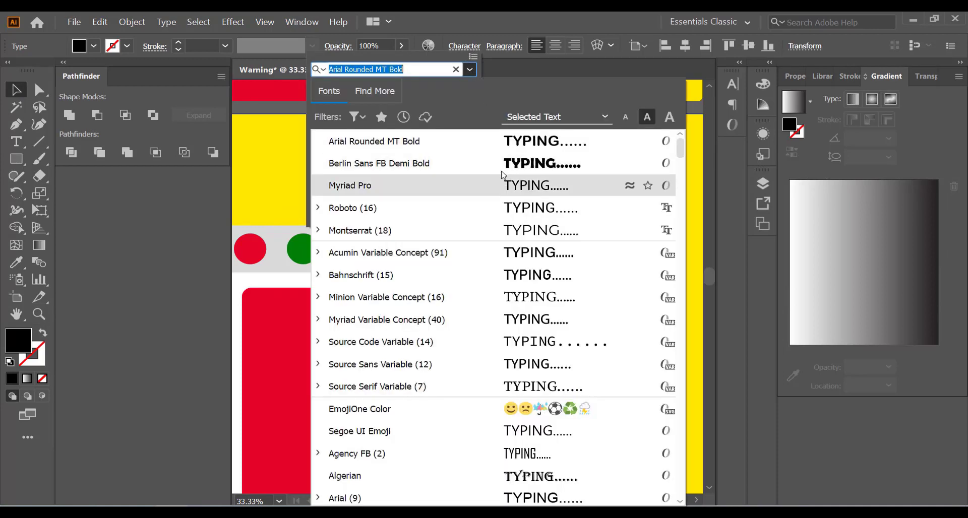
{"action": "left_click", "coordinate": [509, 232]}
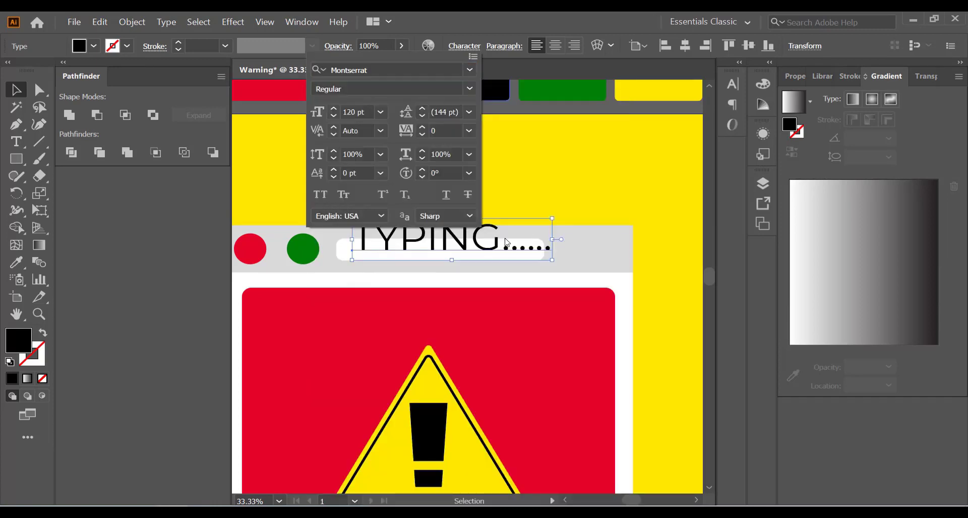
{"action": "left_click", "coordinate": [531, 179]}
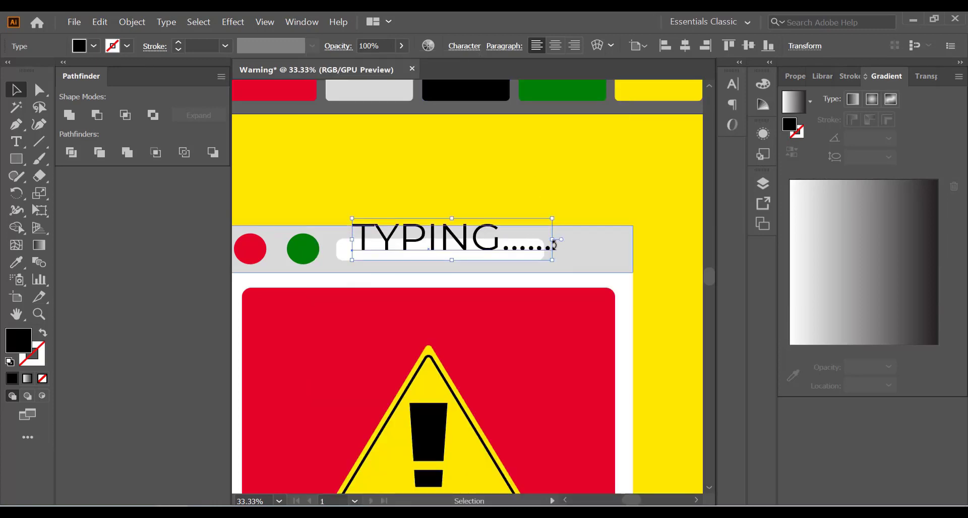
{"action": "left_click_drag", "start_coordinate": [533, 245], "coordinate": [517, 242]}
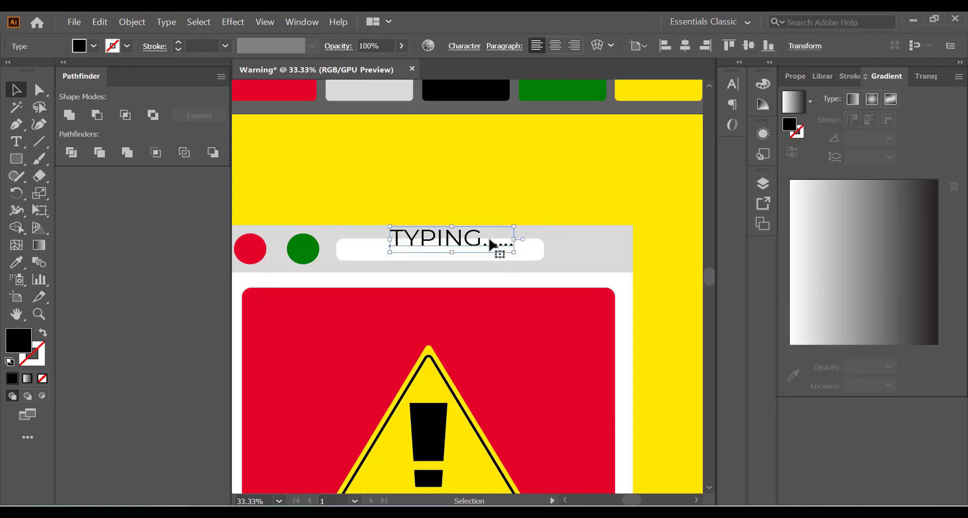
{"action": "left_click_drag", "start_coordinate": [449, 249], "coordinate": [423, 262]}
{"action": "left_click_drag", "start_coordinate": [487, 252], "coordinate": [395, 261]}
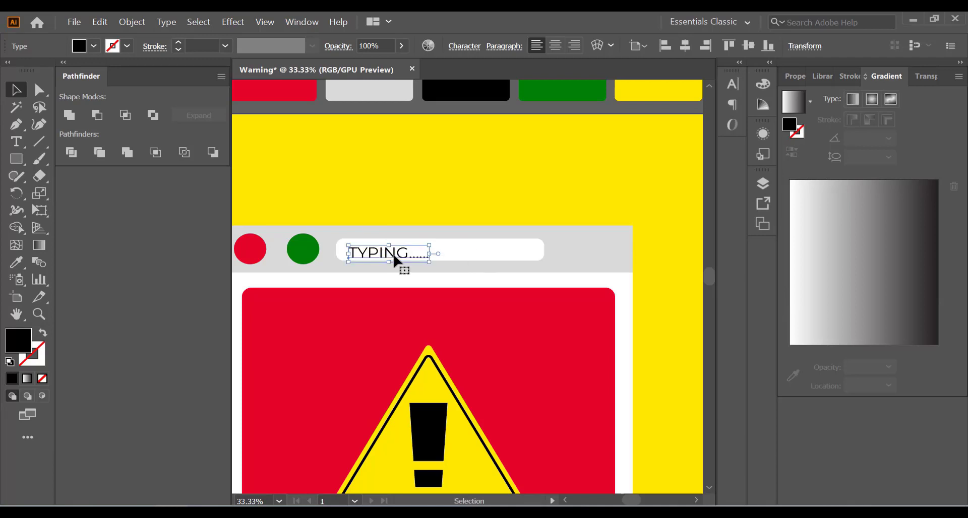
{"action": "key", "text": "ctrl+minus"}
{"action": "key", "text": "ctrl+minus"}
{"action": "key", "text": "ctrl+minus"}
{"action": "left_click", "coordinate": [602, 247]}
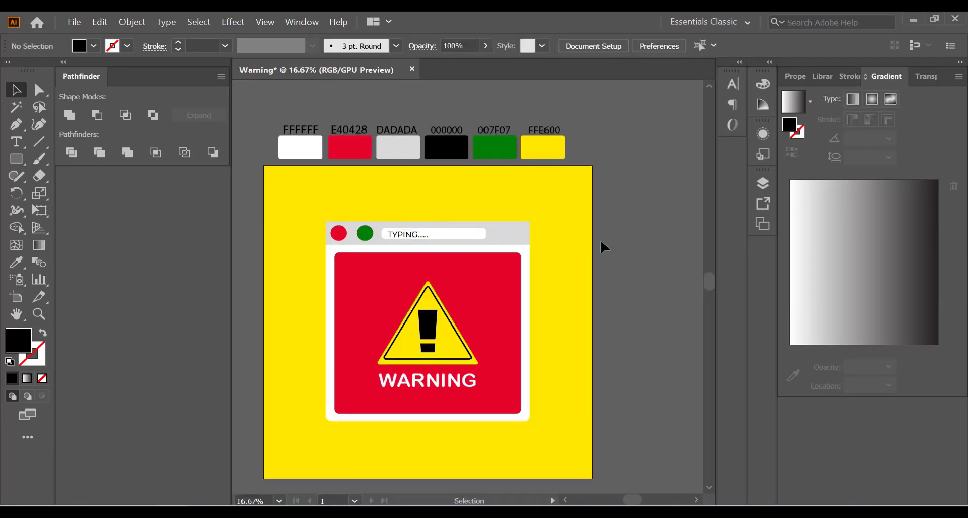
{"action": "scroll", "coordinate": [585, 270], "scroll_direction": "down", "scroll_amount": 1}
{"action": "scroll", "coordinate": [579, 274], "scroll_direction": "down", "scroll_amount": 1}
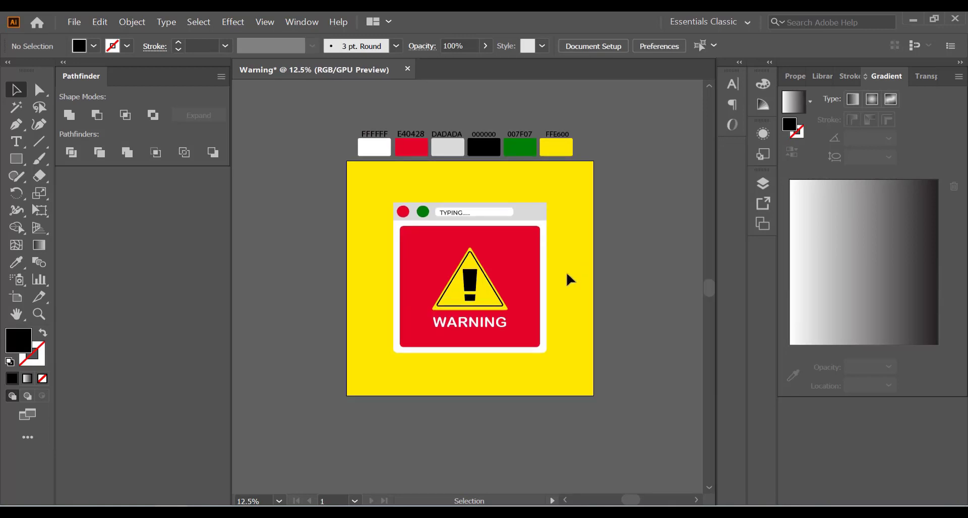
{"action": "scroll", "coordinate": [567, 277], "scroll_direction": "up", "scroll_amount": 1}
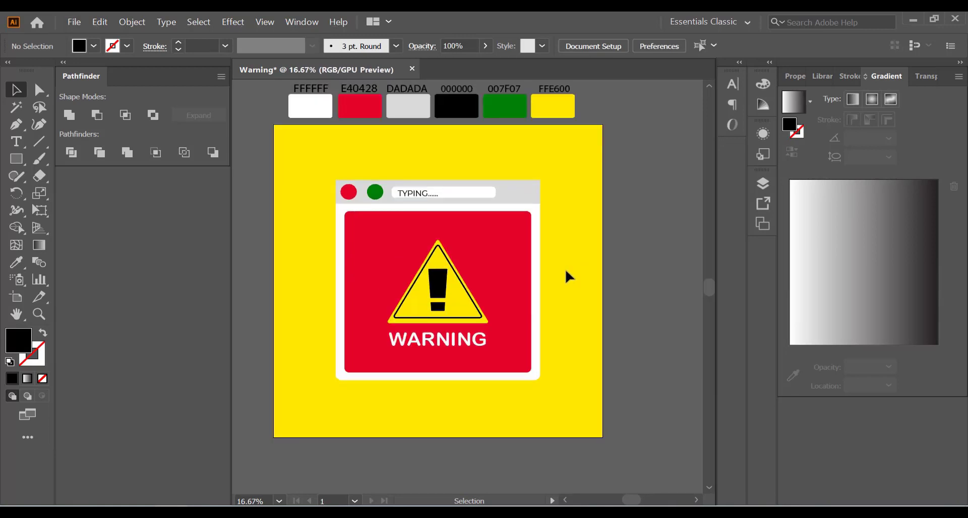
{"action": "scroll", "coordinate": [562, 272], "scroll_direction": "up", "scroll_amount": 1}
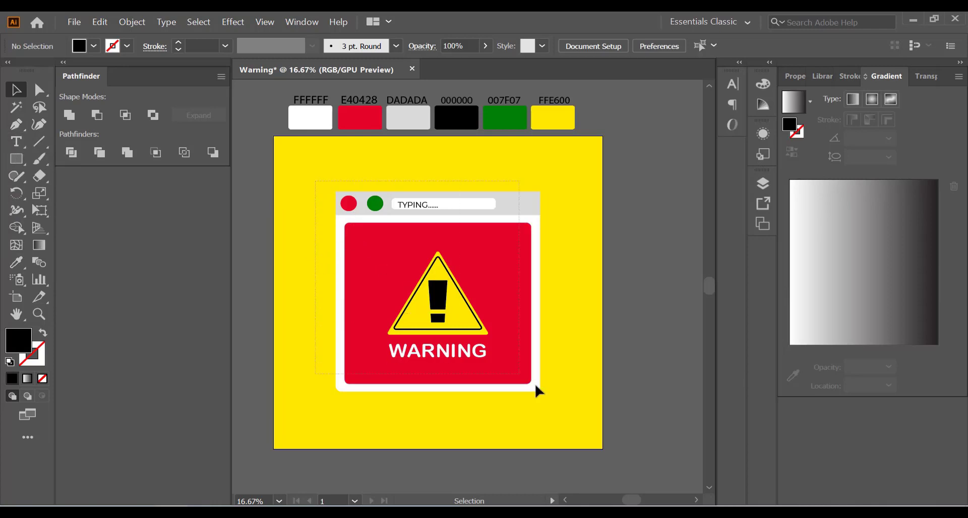
Step: Select all parts of the warning window and group them
{"action": "left_click_drag", "start_coordinate": [576, 421], "coordinate": [575, 421]}
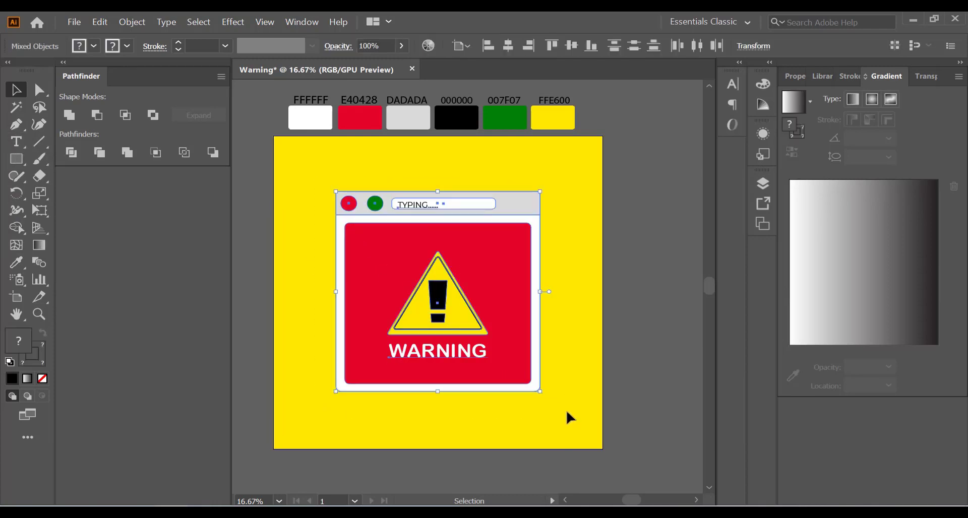
{"action": "right_click", "coordinate": [472, 298]}
{"action": "left_click", "coordinate": [496, 341]}
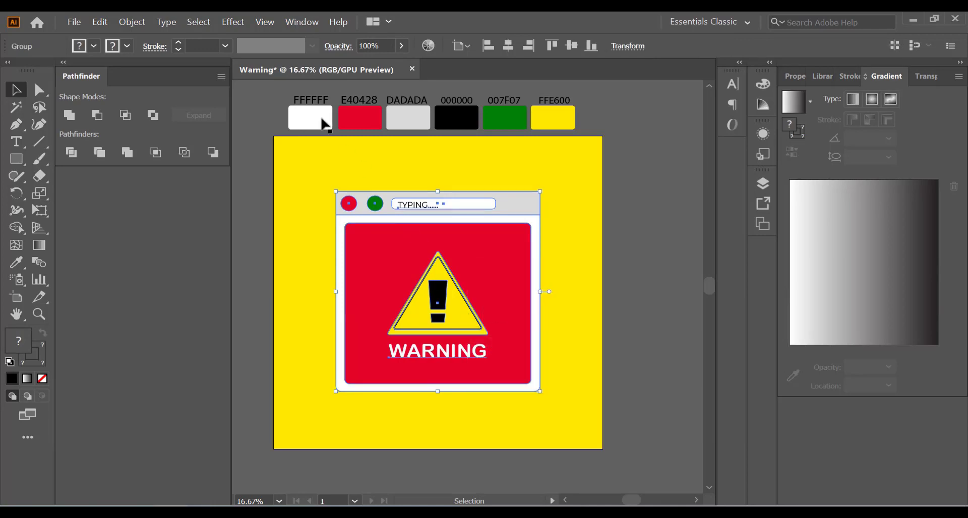
Step: Apply a Drop Shadow: Multiply, 75% opacity, 7 px X/Y offsets, 5 px blur
{"action": "left_click", "coordinate": [233, 24]}
{"action": "mouse_move", "coordinate": [245, 177]}
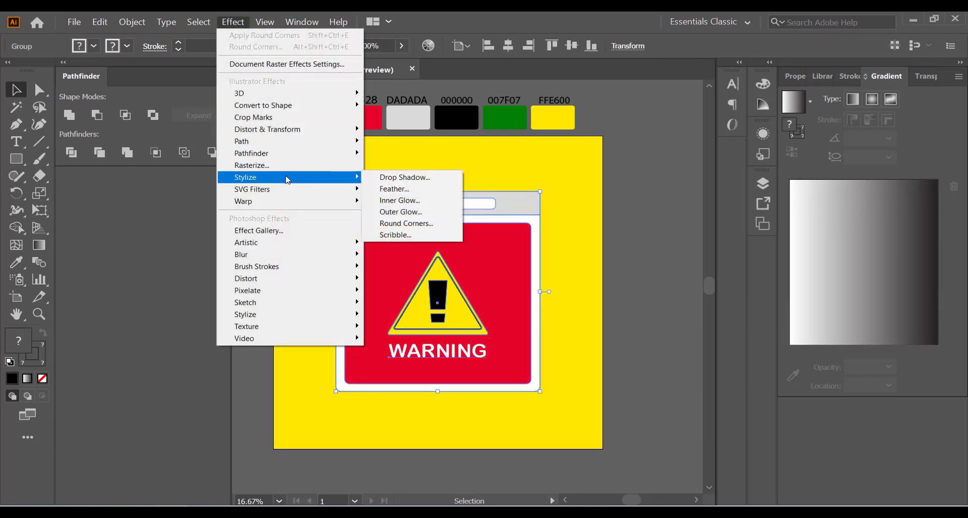
{"action": "left_click", "coordinate": [399, 177]}
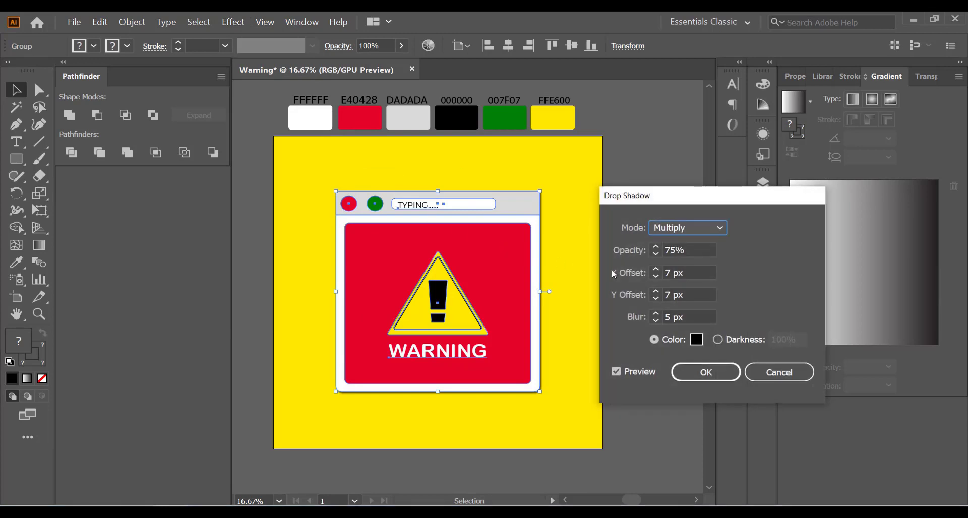
{"action": "left_click", "coordinate": [694, 251]}
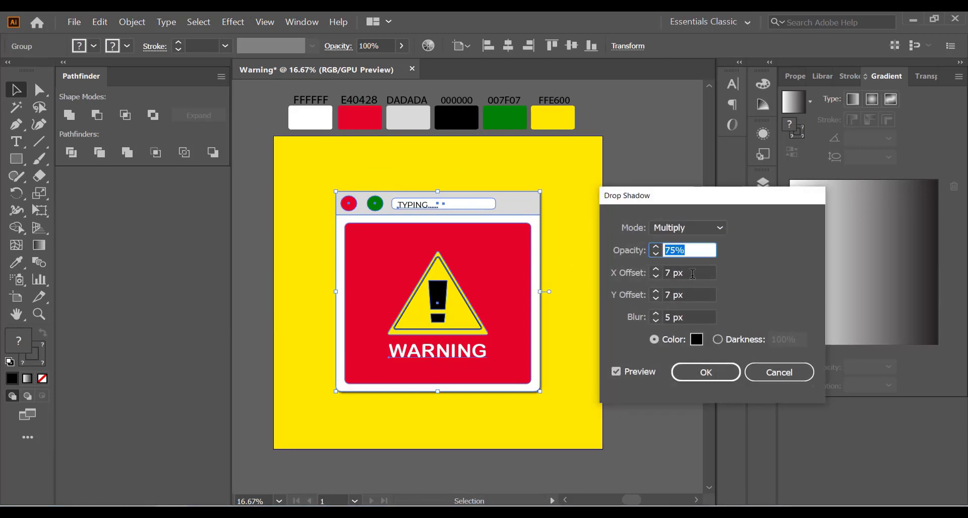
{"action": "left_click", "coordinate": [692, 273]}
{"action": "left_click", "coordinate": [691, 293]}
{"action": "left_click", "coordinate": [698, 318]}
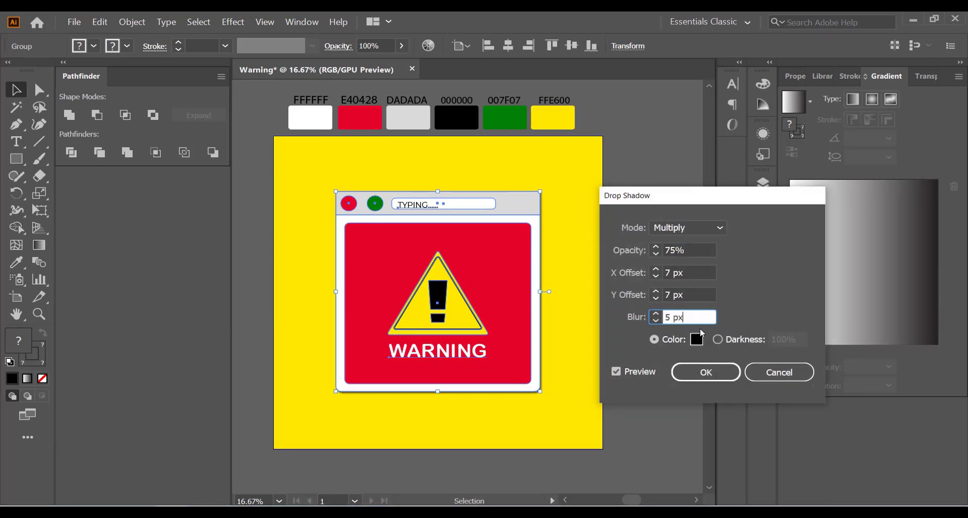
{"action": "left_click", "coordinate": [706, 372]}
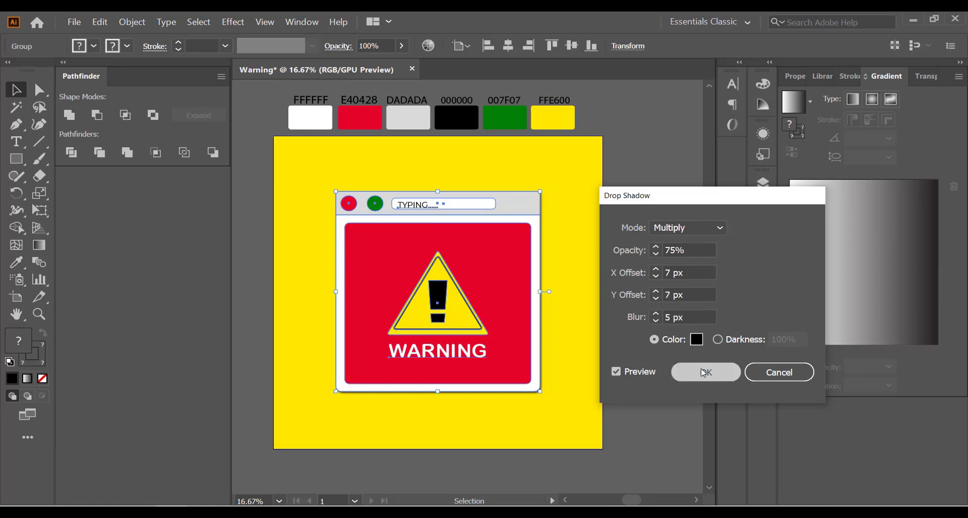
{"action": "left_click", "coordinate": [650, 308]}
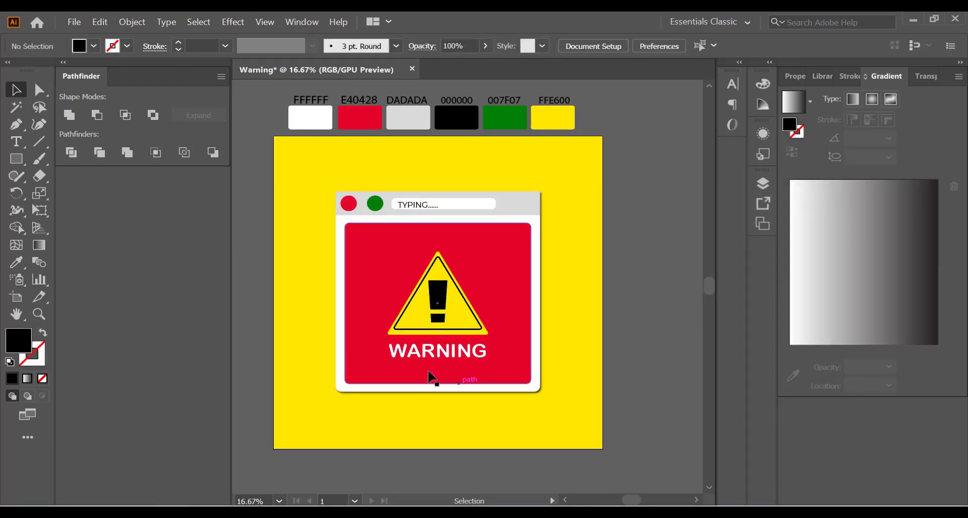
Step: Draw a Pen polygon from the window's top-right and bottom-left corners to the artboard's bottom-right corner
{"action": "left_click", "coordinate": [16, 124]}
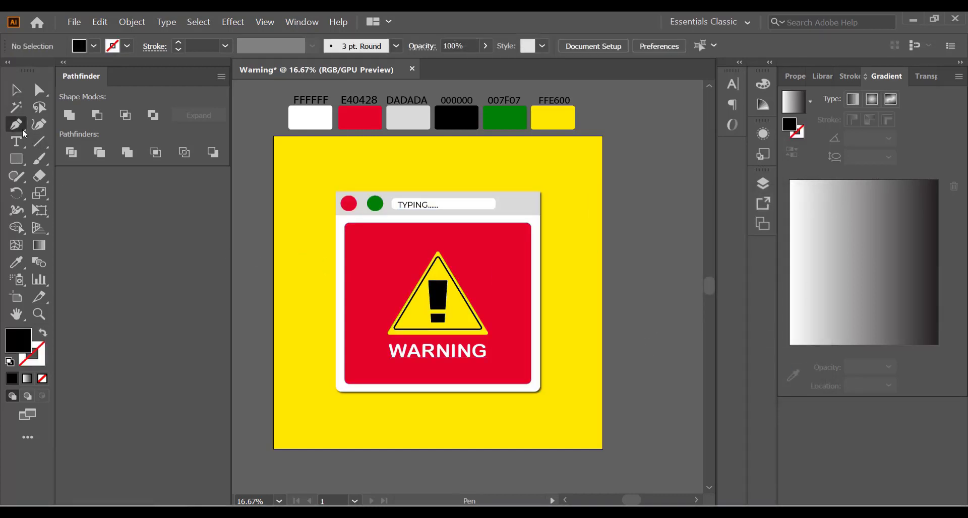
{"action": "left_click", "coordinate": [539, 192]}
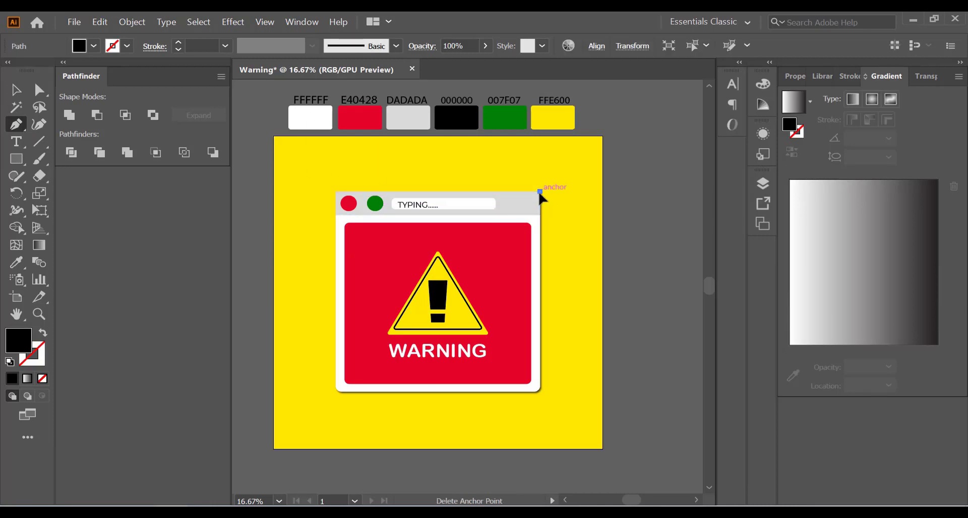
{"action": "left_click", "coordinate": [603, 250], "text": "shift"}
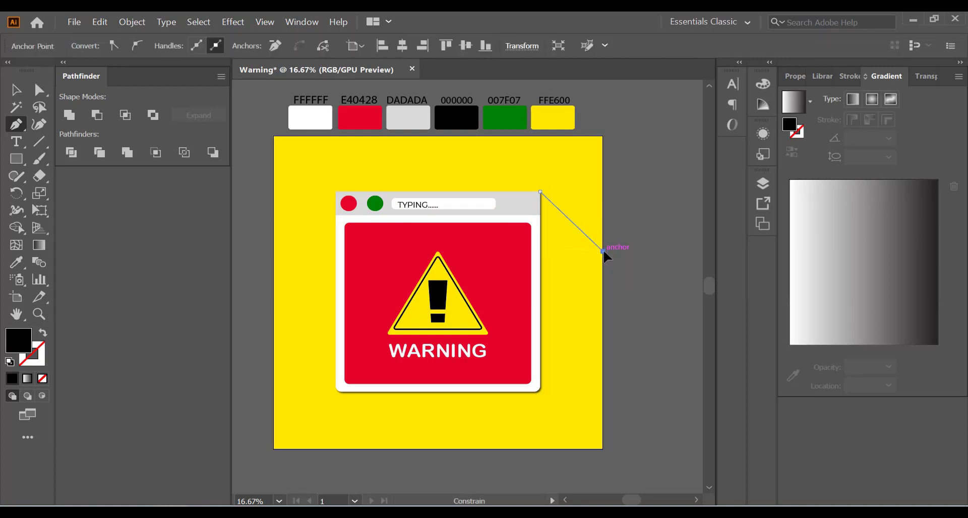
{"action": "key", "text": "Return"}
{"action": "left_click", "coordinate": [602, 449]}
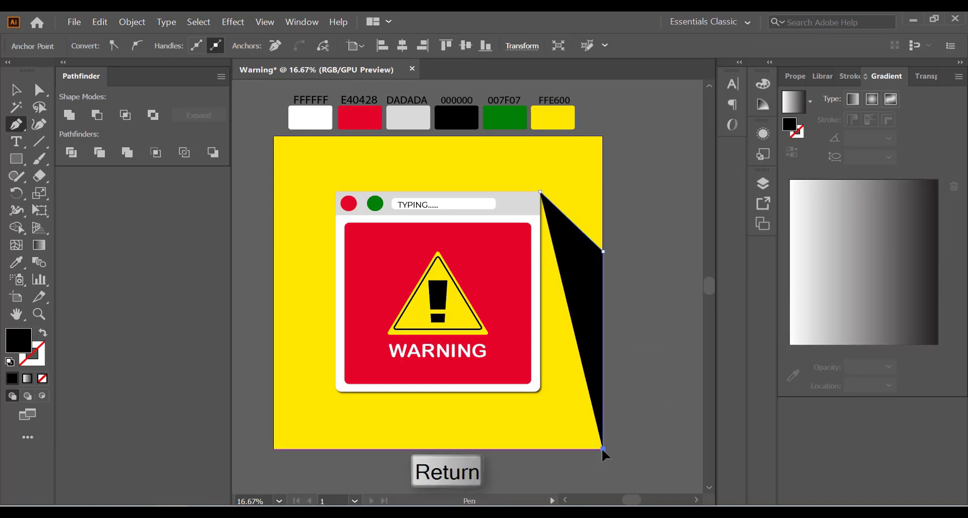
{"action": "left_click", "coordinate": [338, 390]}
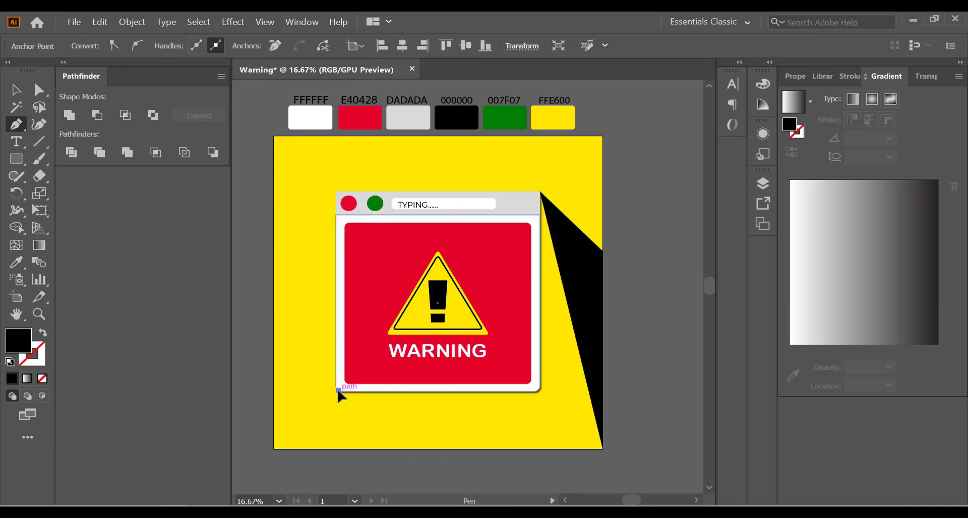
{"action": "left_click", "coordinate": [398, 447]}
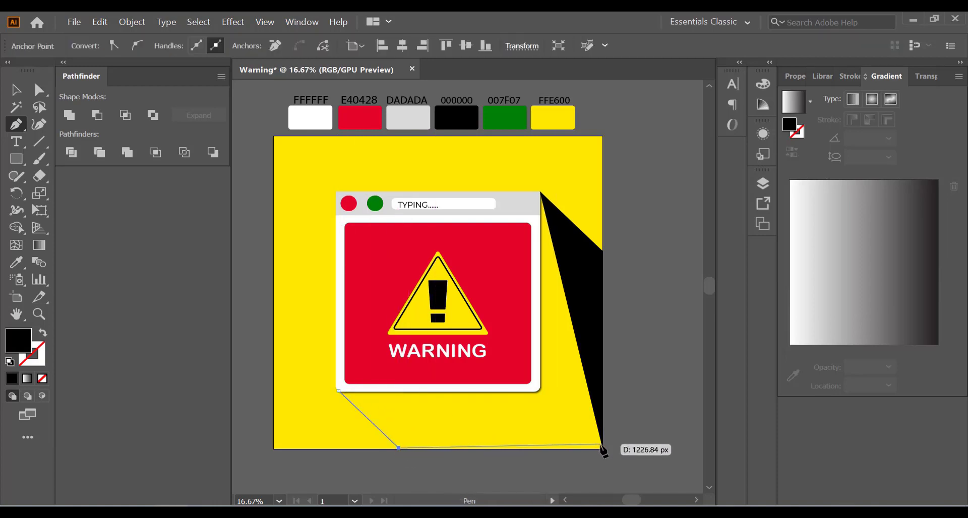
{"action": "left_click", "coordinate": [603, 447]}
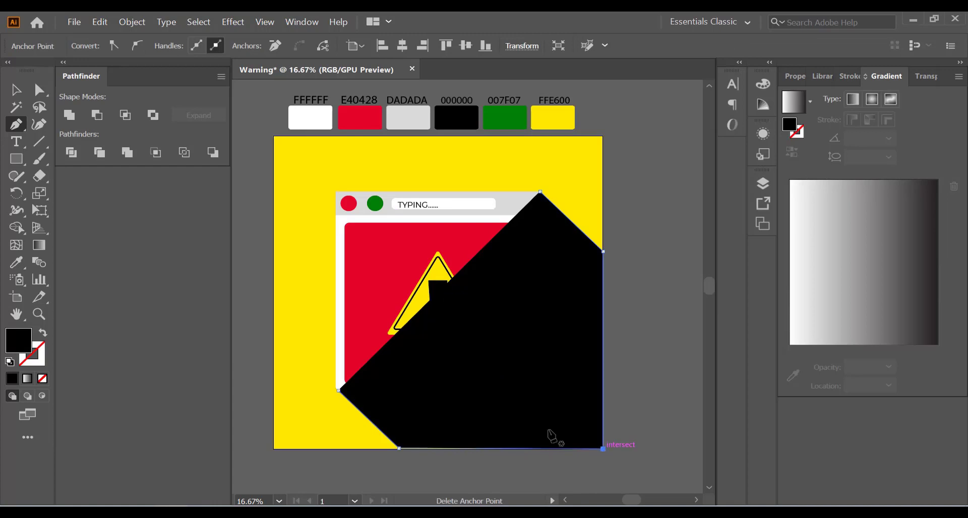
Step: Select the finished black shadow shape with the Selection tool
{"action": "left_click", "coordinate": [16, 90]}
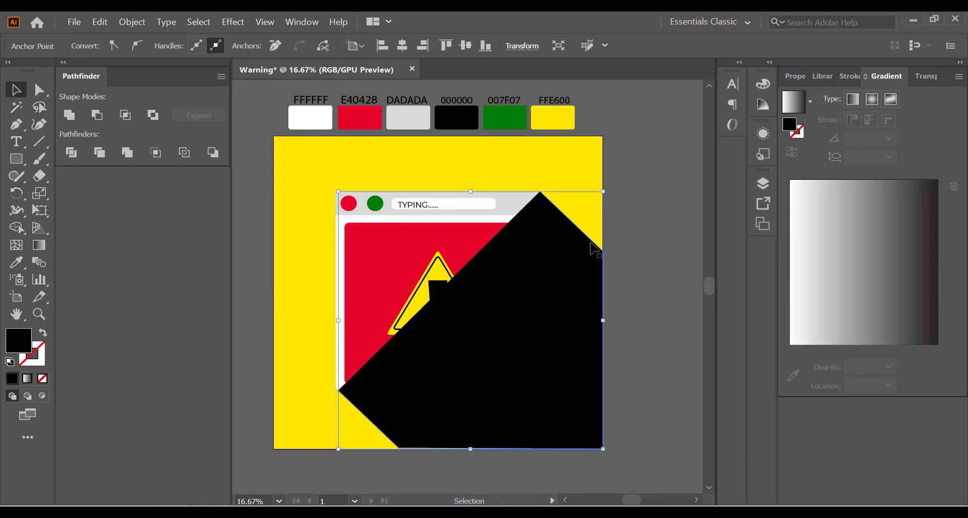
{"action": "left_click", "coordinate": [639, 248]}
{"action": "left_click", "coordinate": [535, 303]}
Step: Send the black shadow shape to the back of the stacking order
{"action": "right_click", "coordinate": [529, 302]}
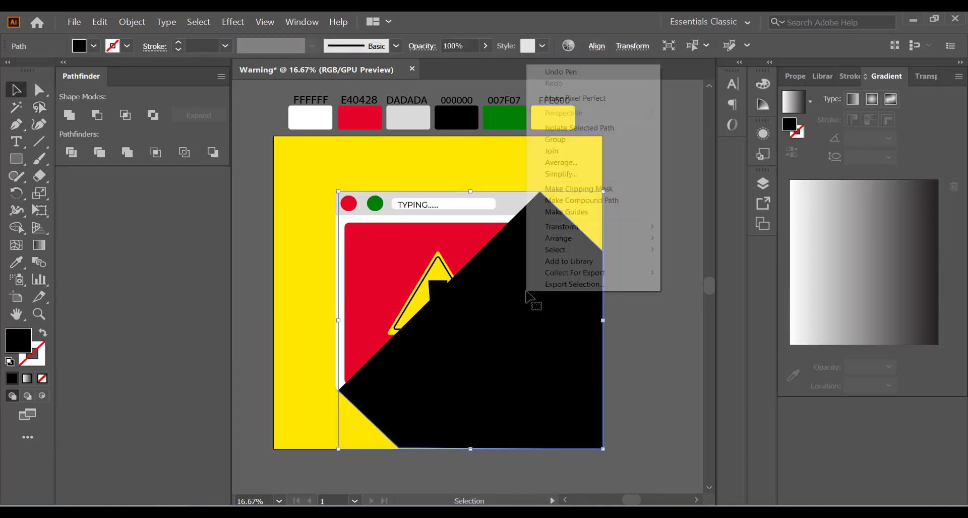
{"action": "mouse_move", "coordinate": [558, 238]}
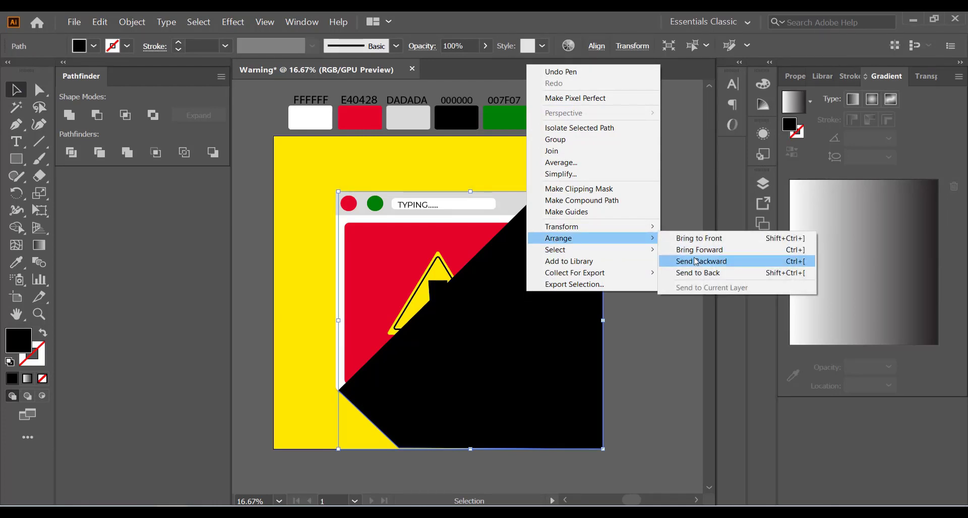
{"action": "left_click", "coordinate": [678, 273]}
{"action": "key", "text": "a"}
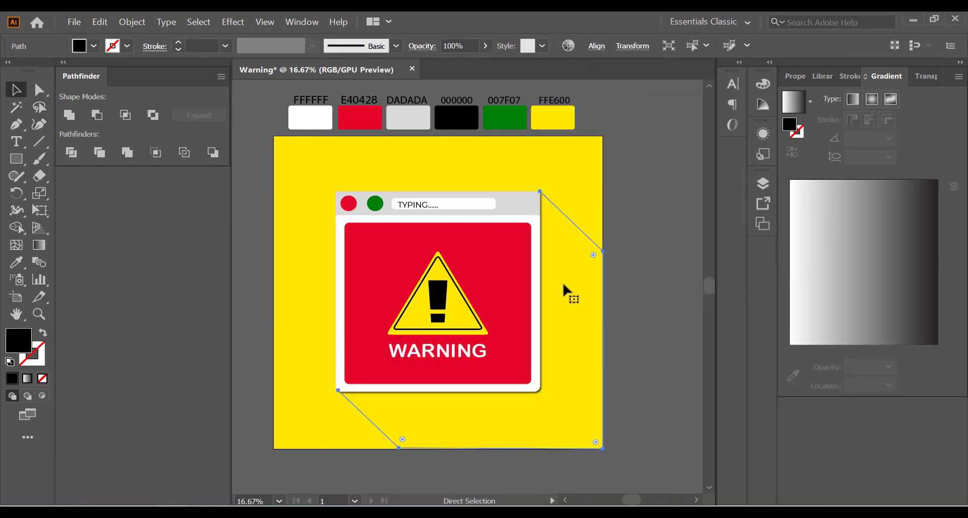
{"action": "key", "text": "v"}
Step: Bring the shadow forward until it sits just above the yellow background
{"action": "right_click", "coordinate": [565, 290]}
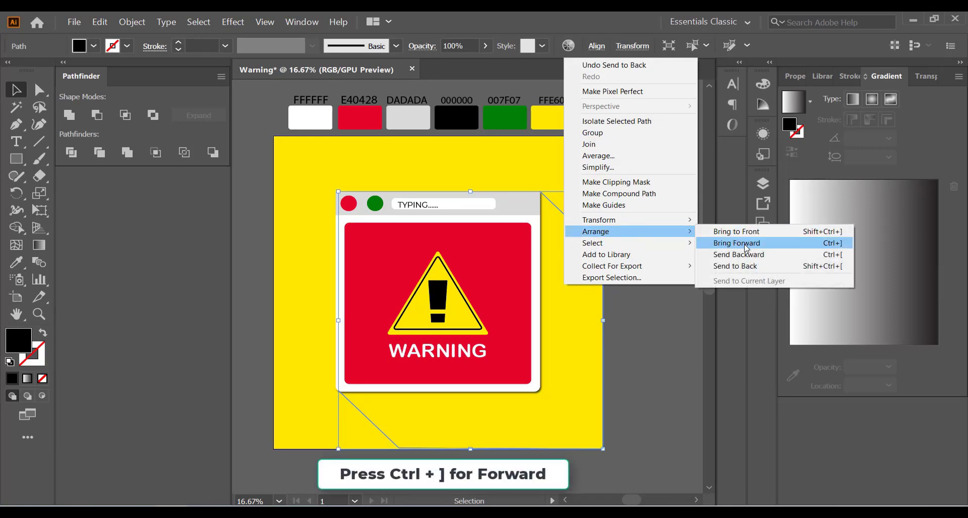
{"action": "left_click", "coordinate": [737, 243]}
{"action": "right_click", "coordinate": [573, 278]}
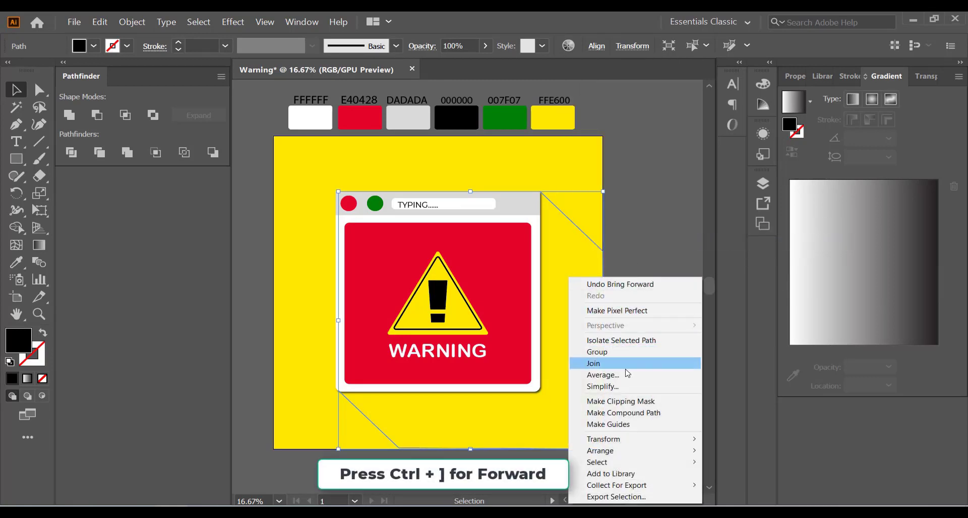
{"action": "mouse_move", "coordinate": [600, 451]}
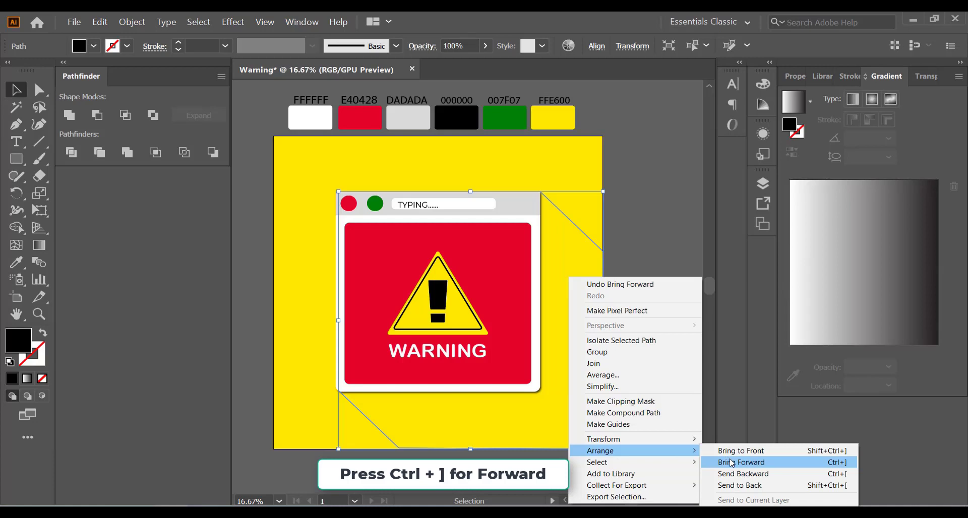
{"action": "left_click", "coordinate": [732, 463]}
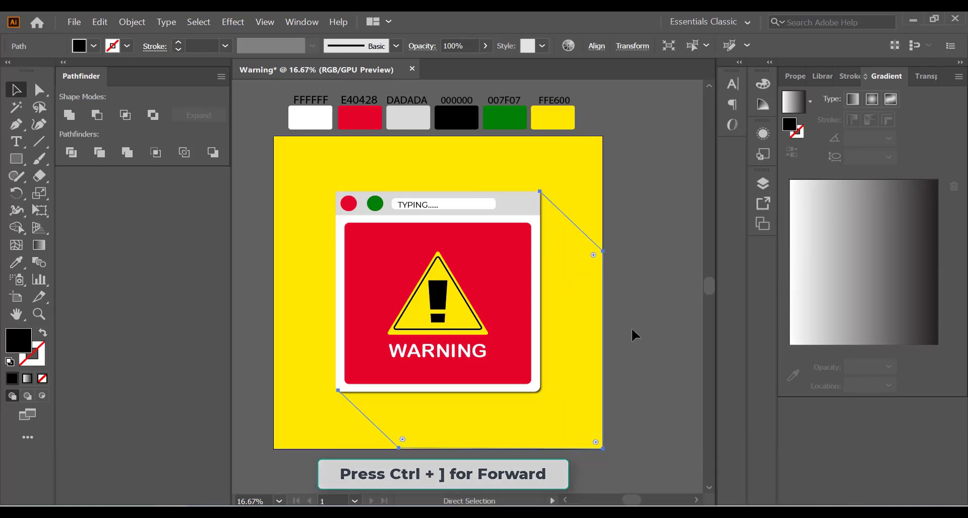
{"action": "key", "text": "ctrl+bracketright"}
{"action": "key", "text": "v"}
{"action": "scroll", "coordinate": [631, 334], "scroll_direction": "up", "scroll_amount": 1}
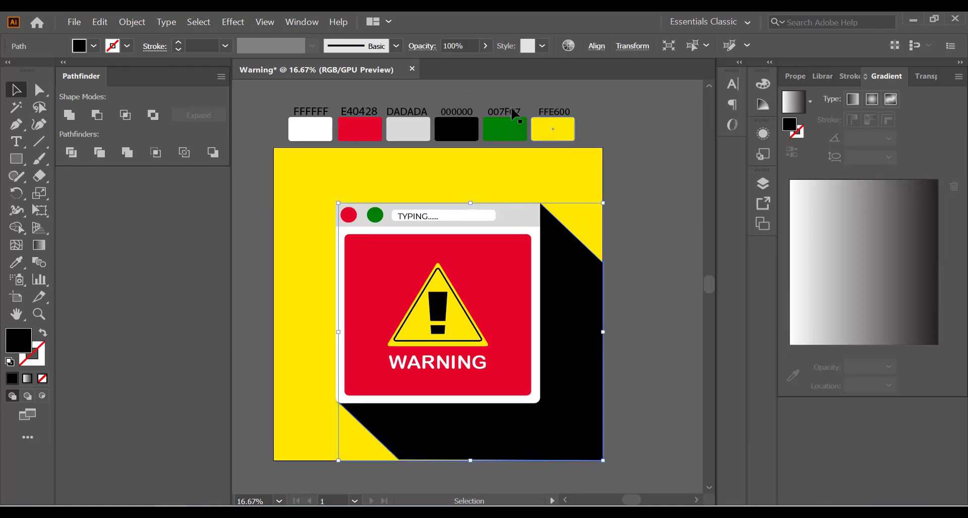
Step: Lower the long shadow's opacity to 17% and deselect it
{"action": "left_click", "coordinate": [484, 47]}
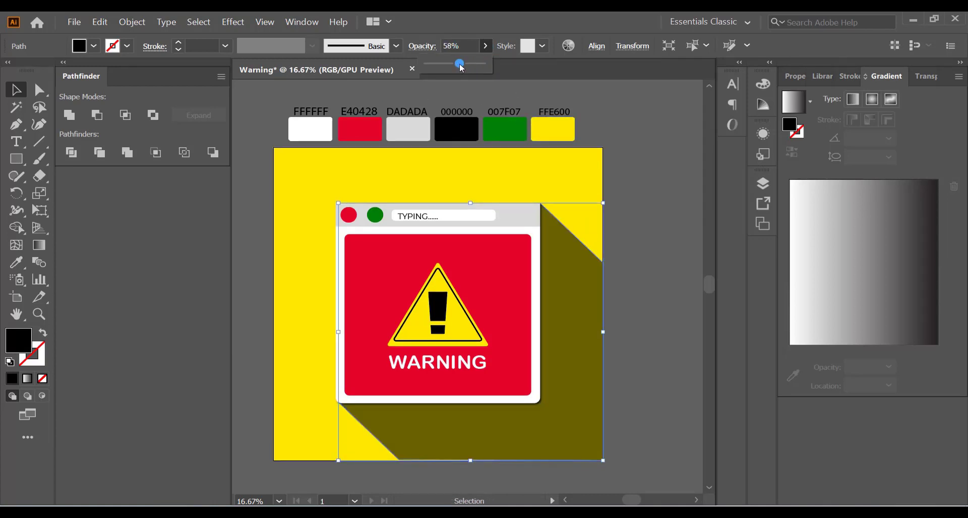
{"action": "left_click_drag", "start_coordinate": [462, 68], "coordinate": [439, 69]}
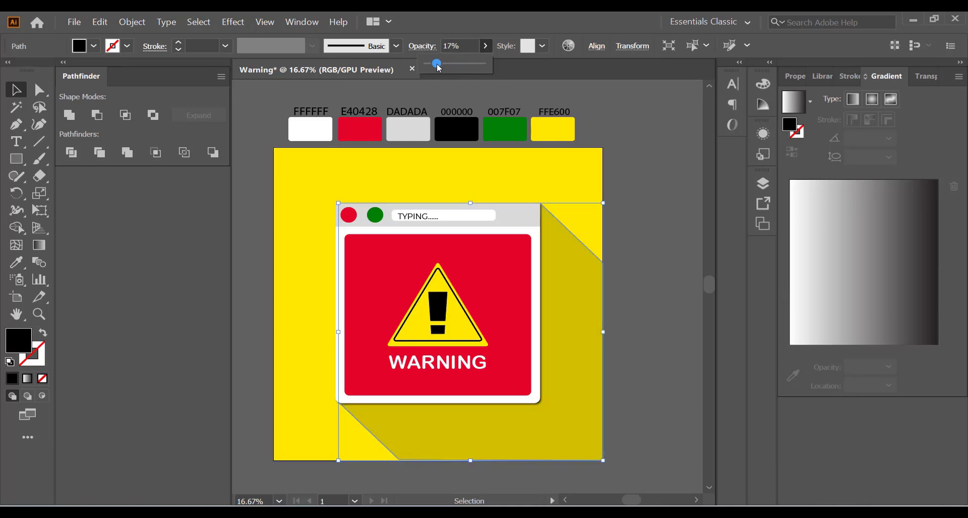
{"action": "left_click", "coordinate": [640, 208]}
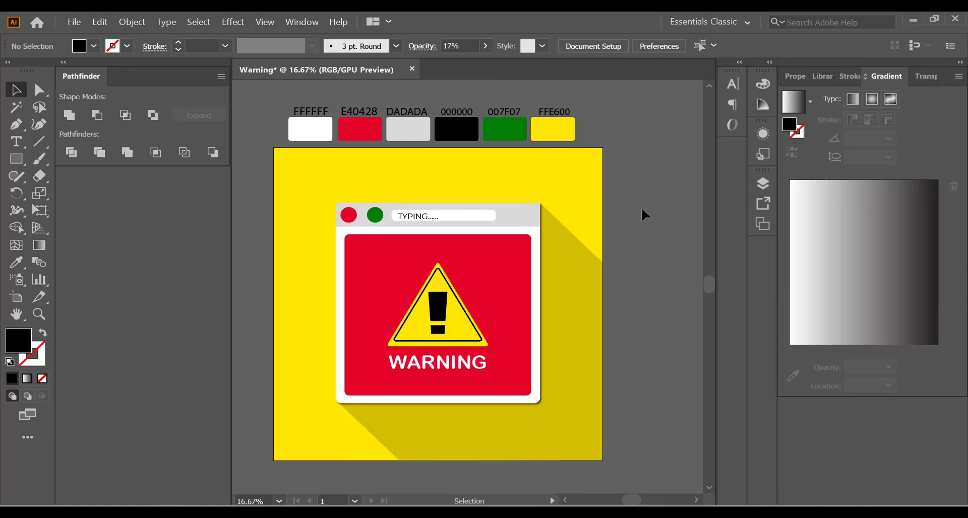
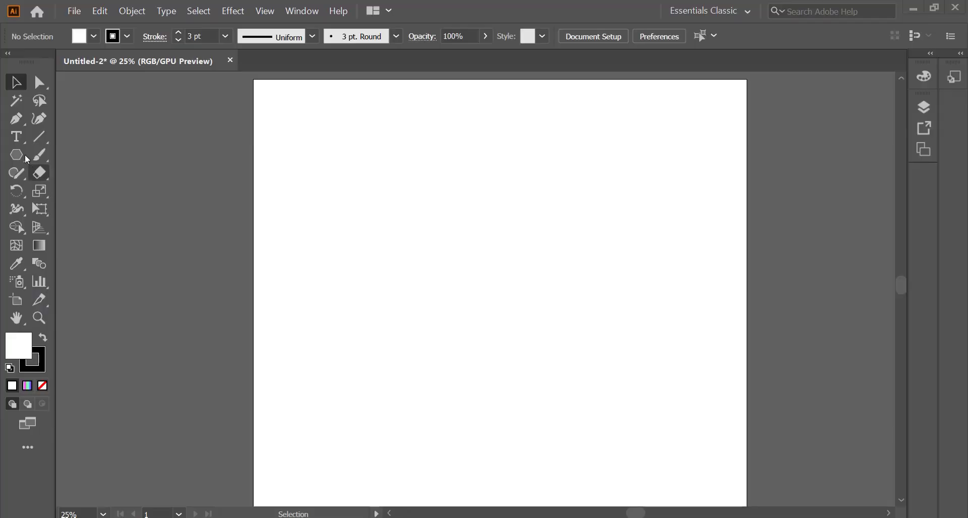
Step: Draw a rectangle covering the whole artboard with the Rectangle tool
{"action": "left_click", "coordinate": [24, 157]}
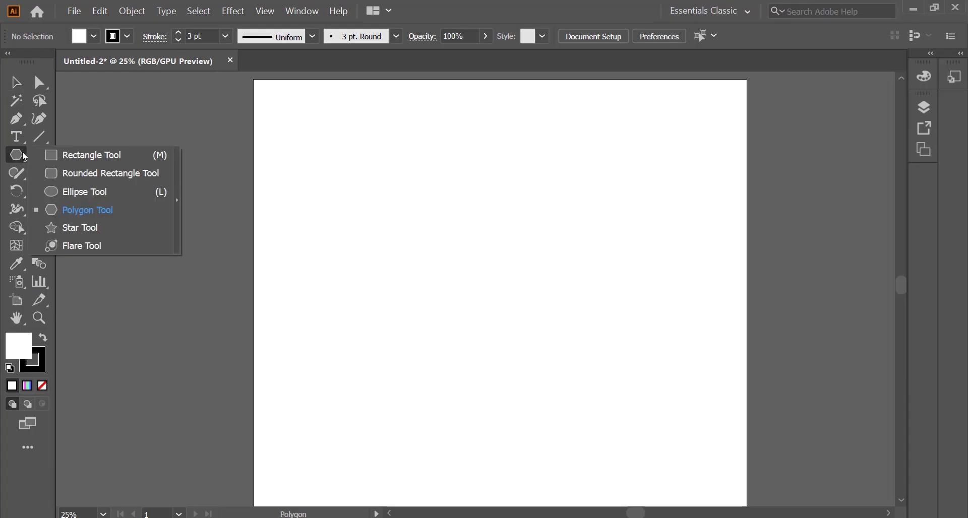
{"action": "left_click", "coordinate": [25, 158]}
{"action": "left_click", "coordinate": [24, 158]}
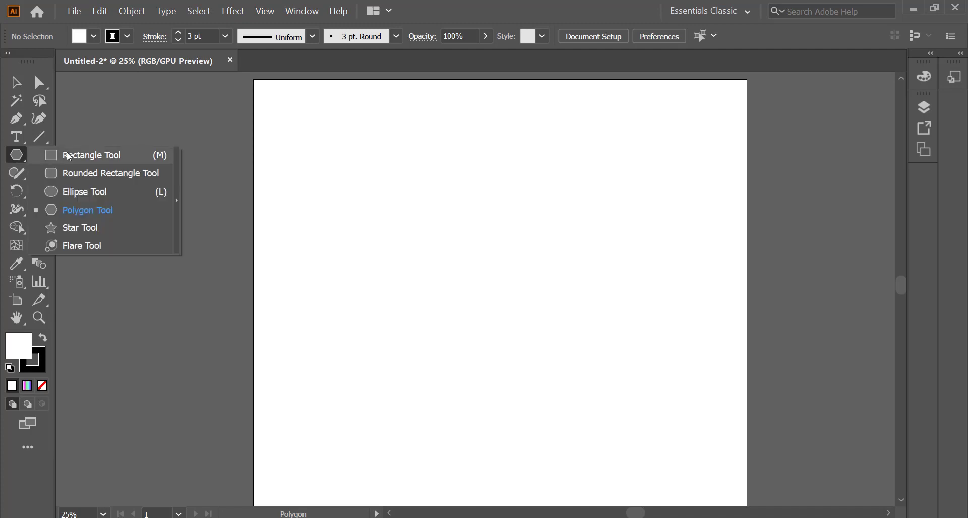
{"action": "left_click", "coordinate": [69, 157]}
{"action": "left_click_drag", "start_coordinate": [253, 81], "coordinate": [736, 507]}
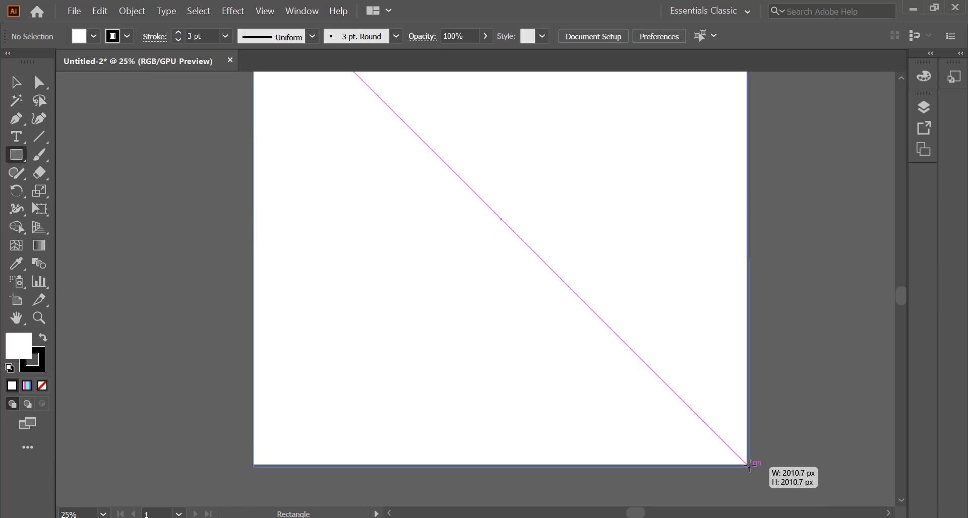
{"action": "left_click_drag", "start_coordinate": [736, 506], "coordinate": [746, 464]}
{"action": "scroll", "coordinate": [592, 434], "scroll_direction": "up", "scroll_amount": 1}
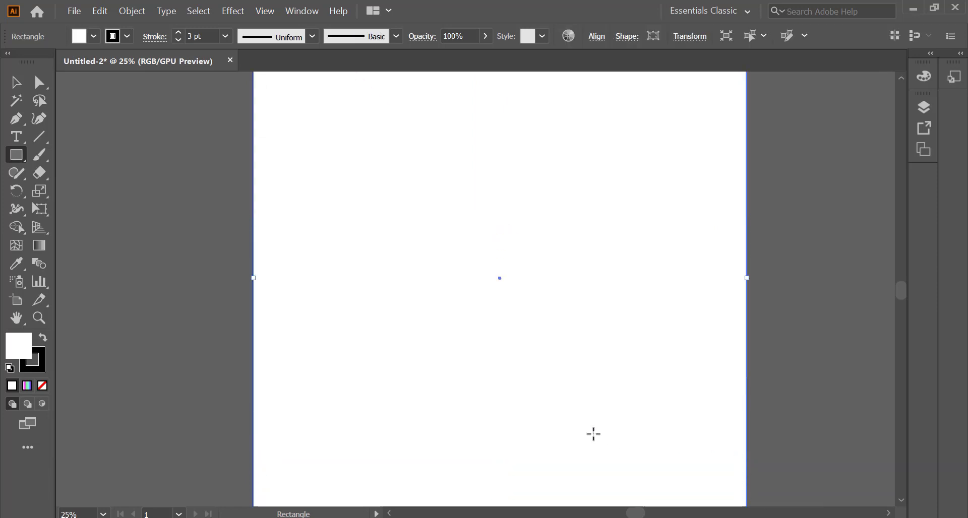
{"action": "scroll", "coordinate": [587, 409], "scroll_direction": "up", "scroll_amount": 1}
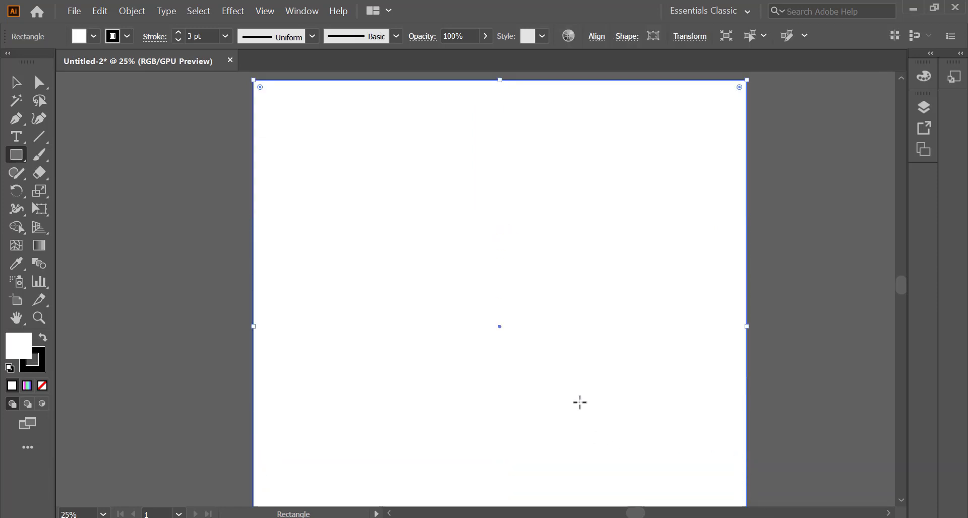
Step: Make the rectangle black and lock it in place as the background
{"action": "left_click", "coordinate": [42, 340]}
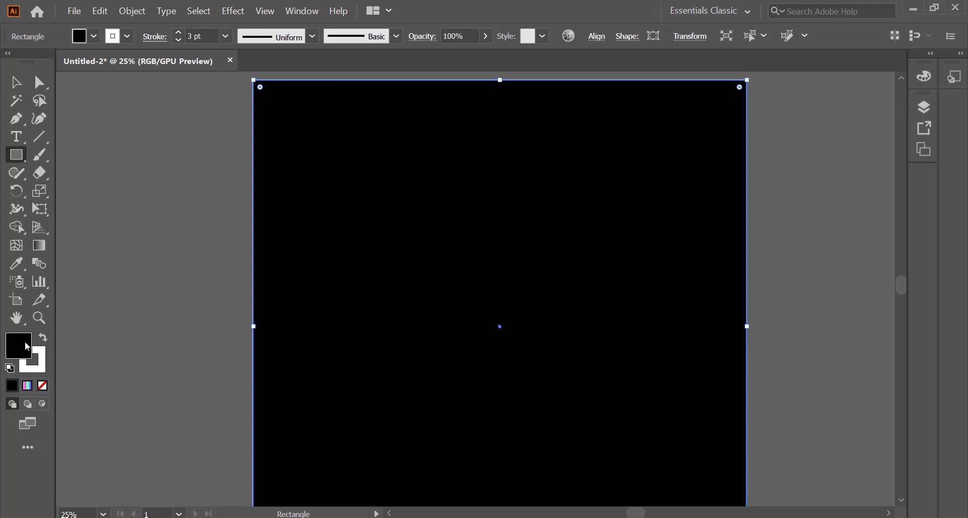
{"action": "left_click", "coordinate": [45, 358]}
{"action": "left_click", "coordinate": [133, 12]}
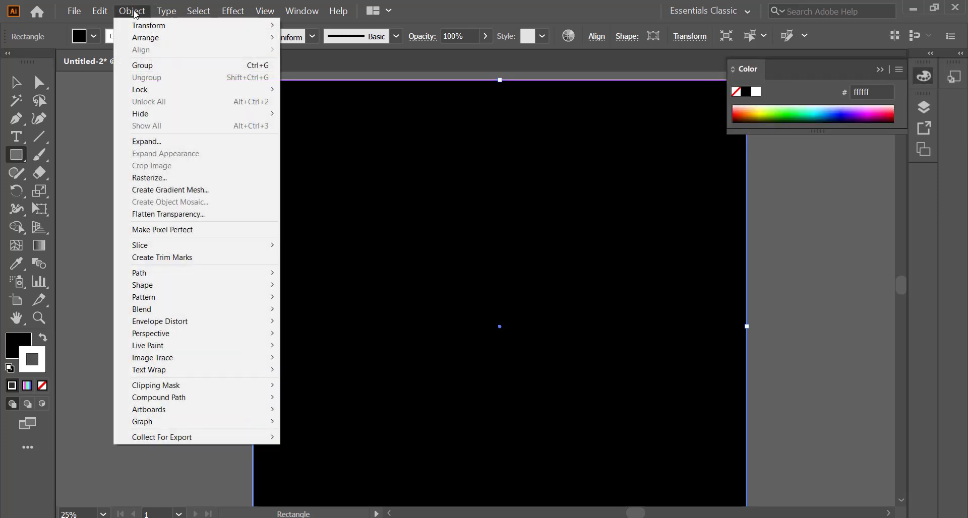
{"action": "mouse_move", "coordinate": [140, 90]}
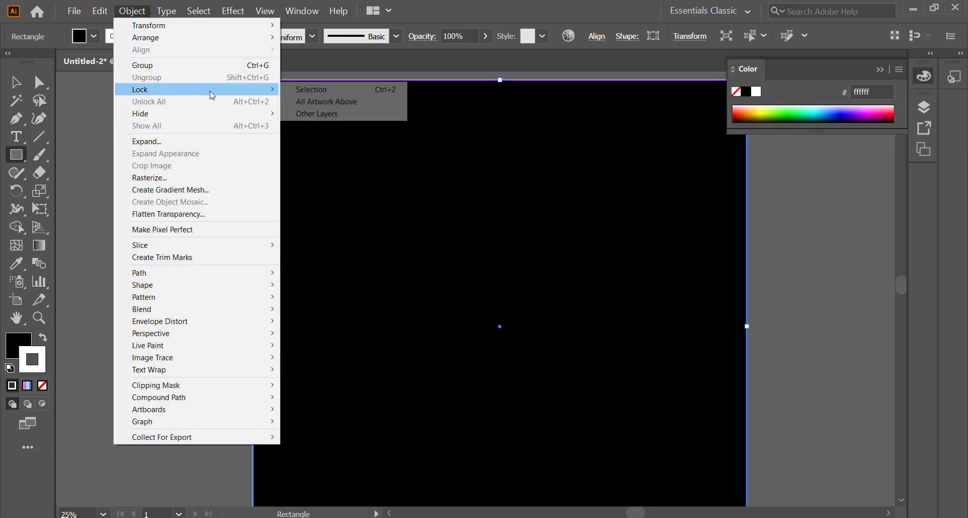
{"action": "left_click", "coordinate": [303, 90]}
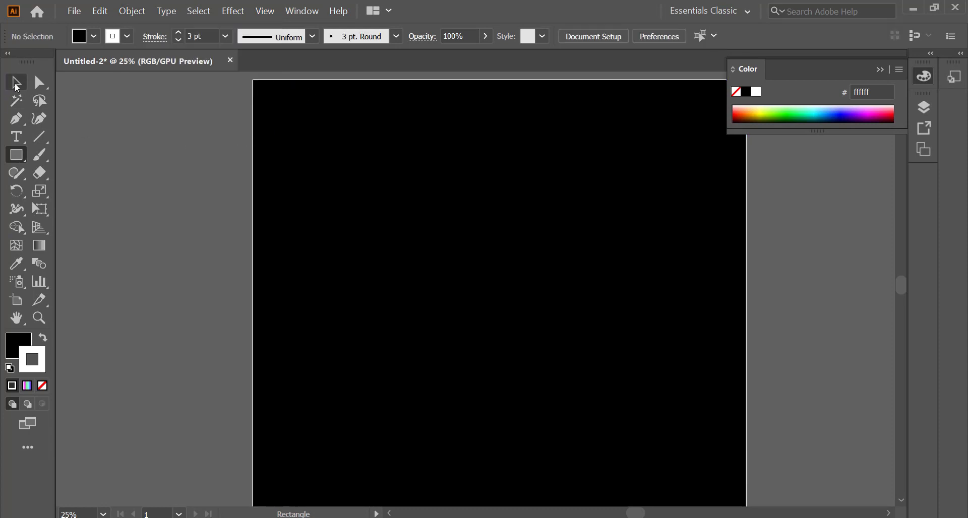
{"action": "left_click", "coordinate": [15, 81]}
{"action": "scroll", "coordinate": [171, 216], "scroll_direction": "down", "scroll_amount": 1}
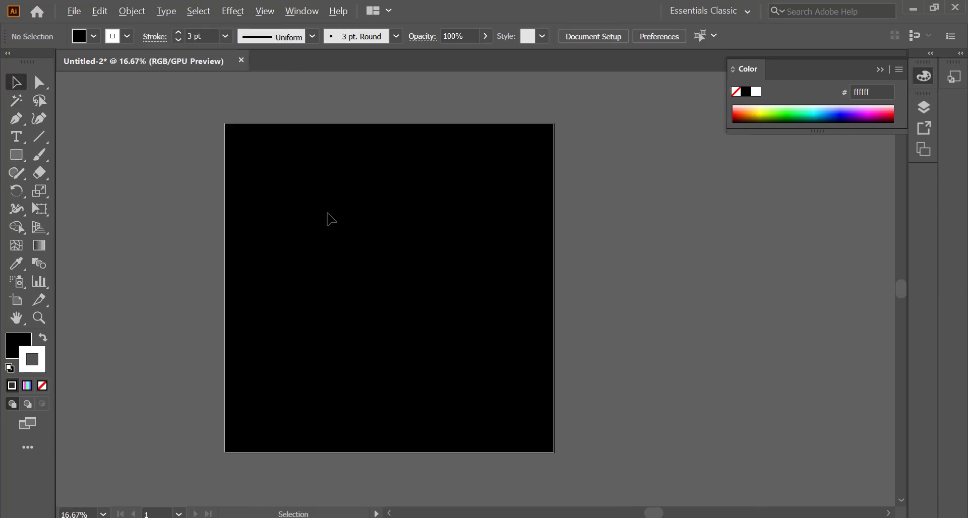
{"action": "scroll", "coordinate": [331, 219], "scroll_direction": "up", "scroll_amount": 1}
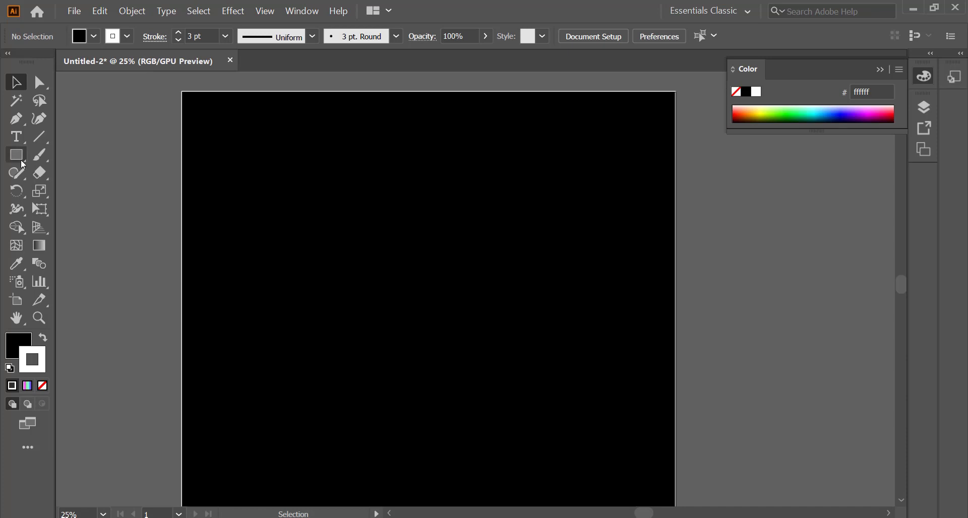
Step: Set fill to None and create a 3-sided polygon with 200 px radius
{"action": "left_click", "coordinate": [30, 357]}
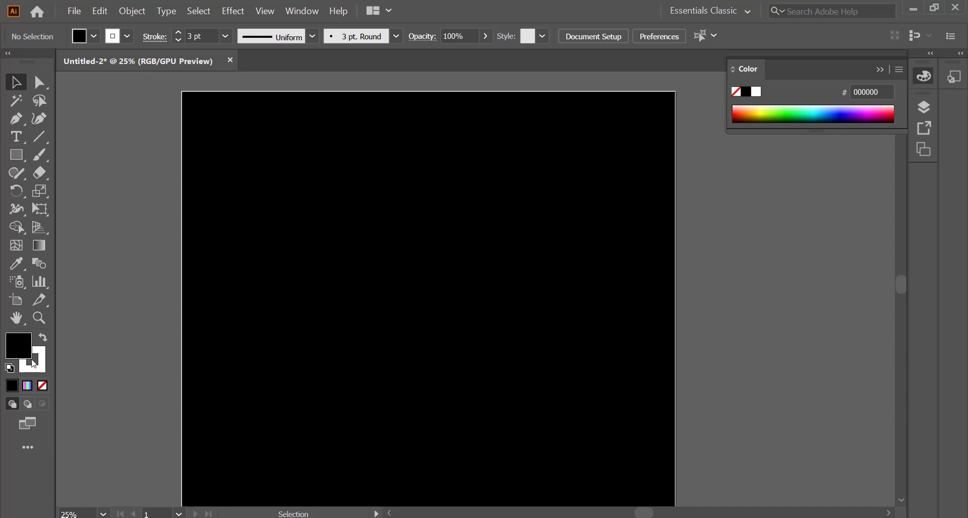
{"action": "left_click", "coordinate": [43, 386]}
{"action": "left_click", "coordinate": [37, 363]}
{"action": "left_click", "coordinate": [16, 155]}
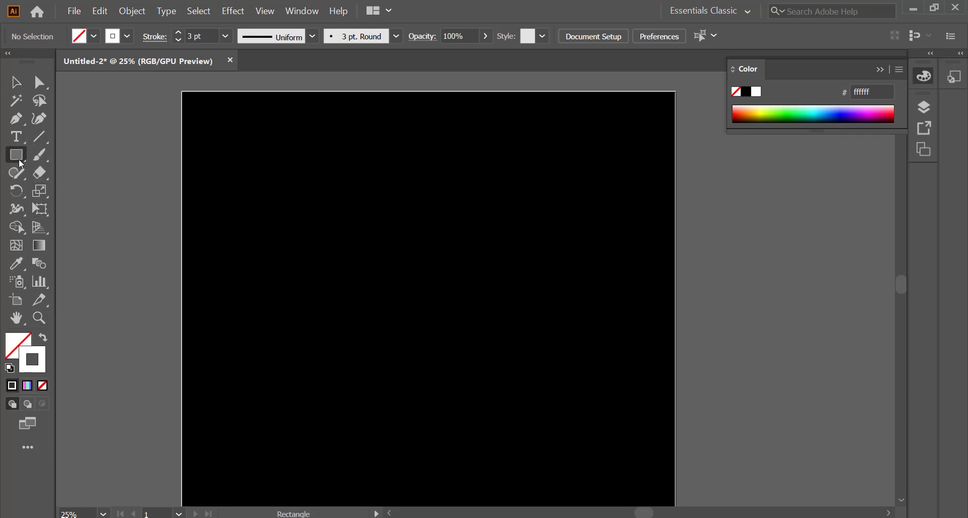
{"action": "left_click_drag", "start_coordinate": [21, 163], "coordinate": [50, 209]}
{"action": "left_click", "coordinate": [422, 310]}
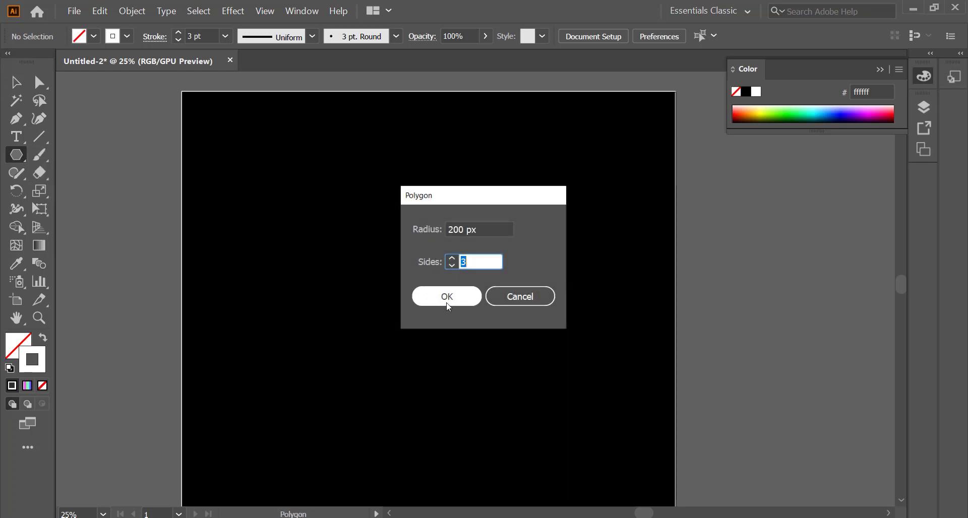
{"action": "left_click", "coordinate": [448, 302]}
Step: Enlarge the triangle proportionally to about 880 px wide and position it centred on the artboard
{"action": "left_click", "coordinate": [16, 81]}
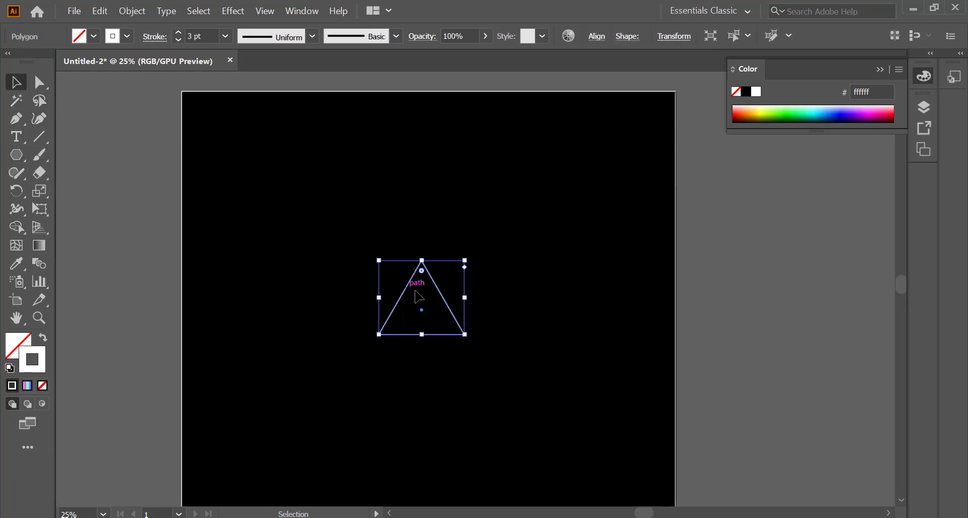
{"action": "left_click_drag", "start_coordinate": [465, 334], "coordinate": [519, 366]}
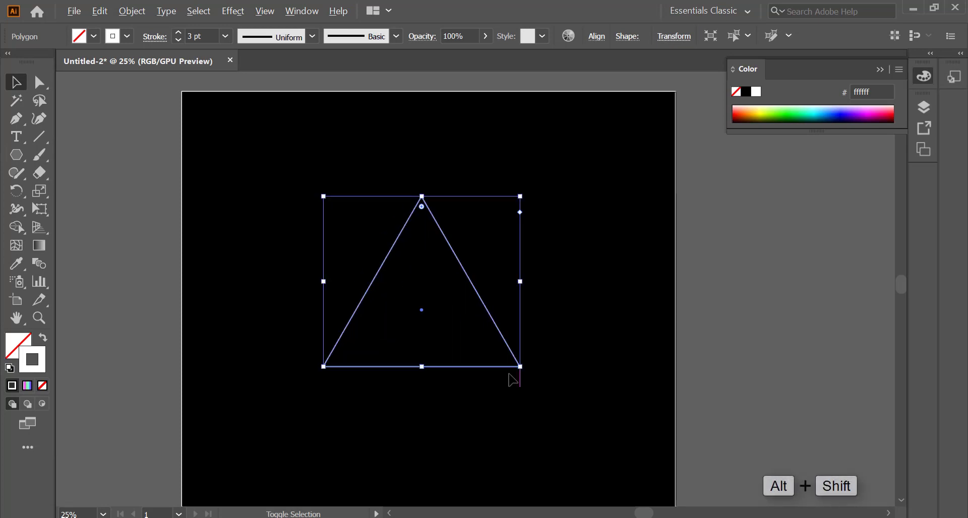
{"action": "left_click_drag", "start_coordinate": [495, 325], "coordinate": [504, 355]}
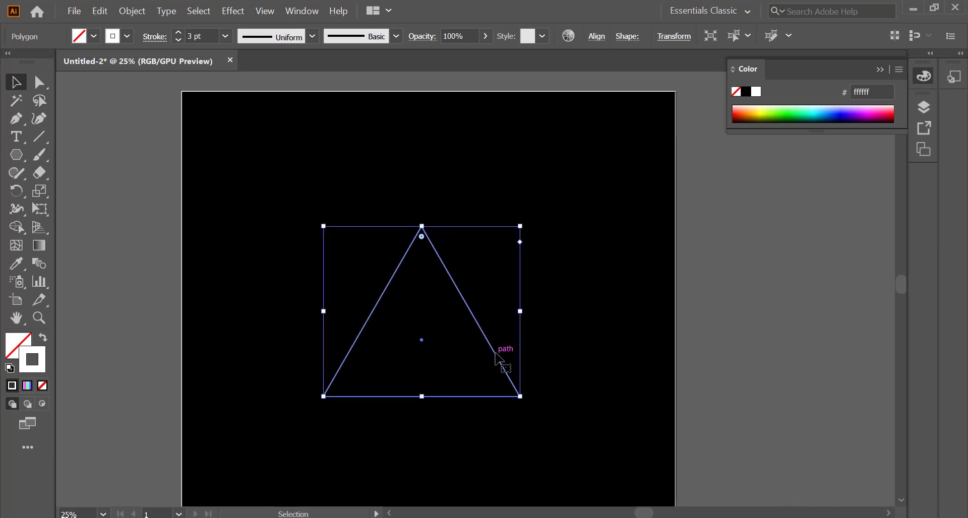
{"action": "left_click_drag", "start_coordinate": [520, 396], "coordinate": [557, 418]}
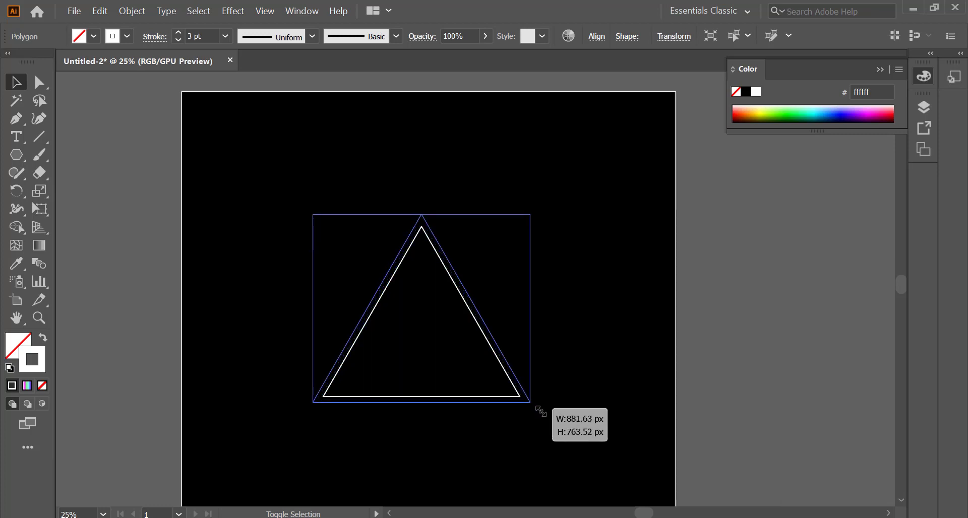
{"action": "left_click", "coordinate": [613, 372]}
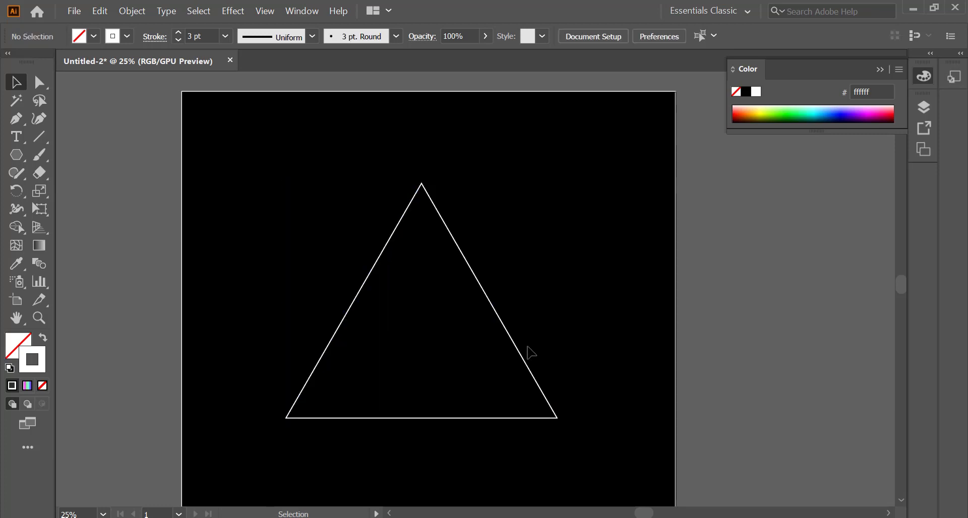
{"action": "left_click", "coordinate": [510, 340]}
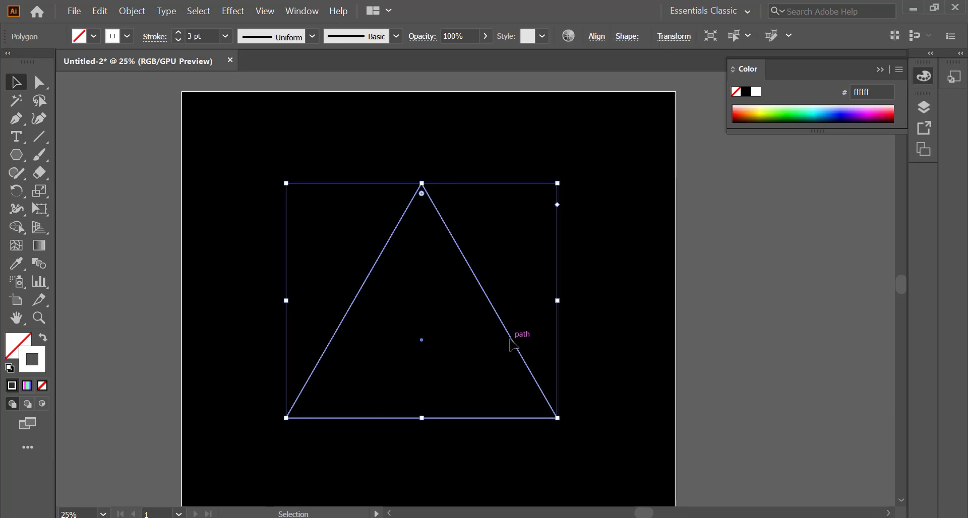
Step: Apply the White, Black gradient preset to the stroke and make its first stop red
{"action": "left_click", "coordinate": [302, 10]}
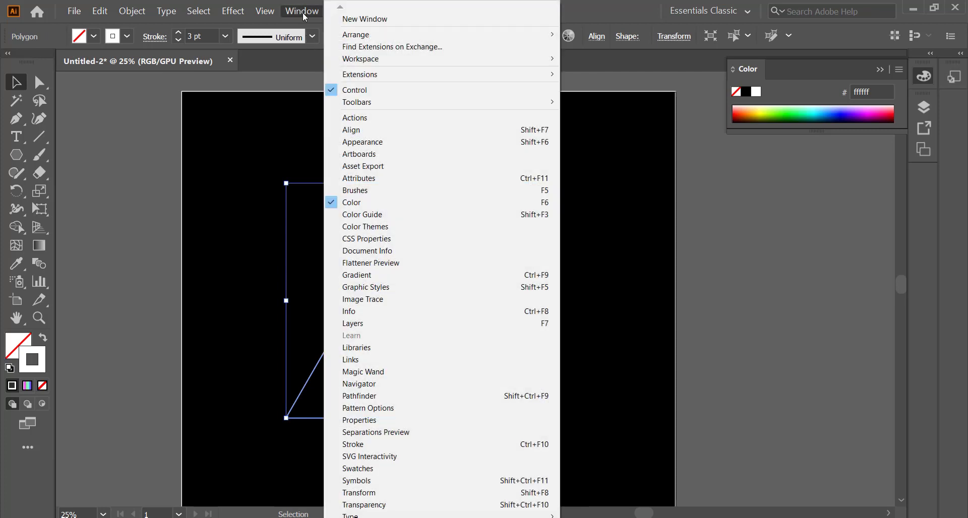
{"action": "left_click", "coordinate": [386, 275]}
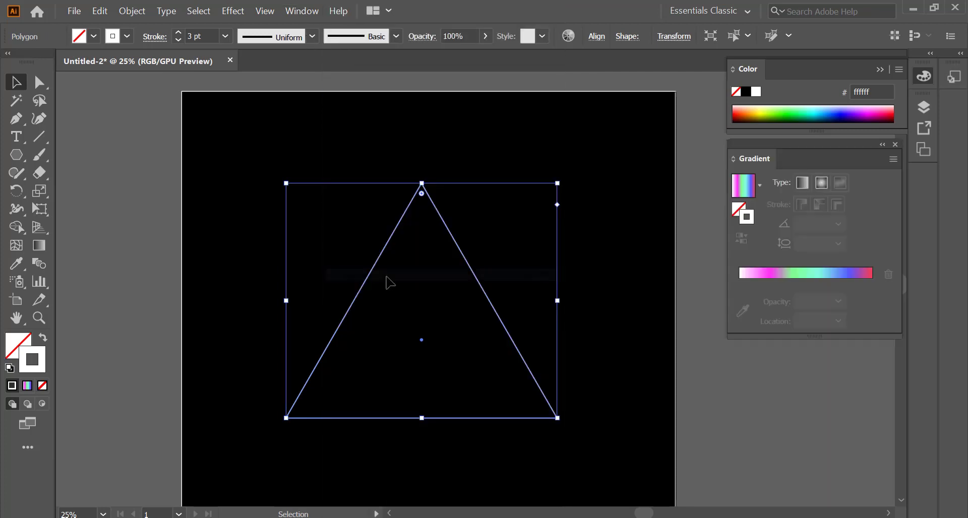
{"action": "left_click", "coordinate": [761, 189]}
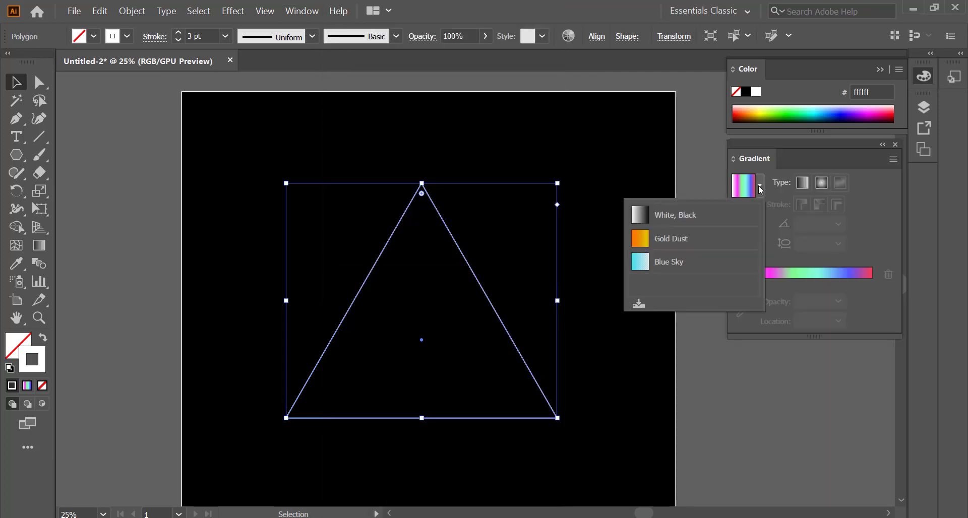
{"action": "left_click", "coordinate": [689, 215]}
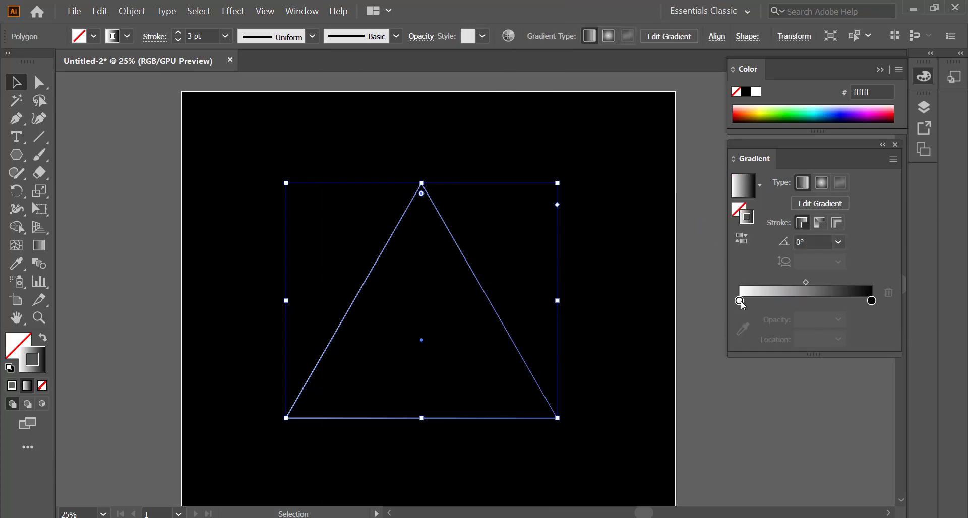
{"action": "left_click", "coordinate": [740, 301]}
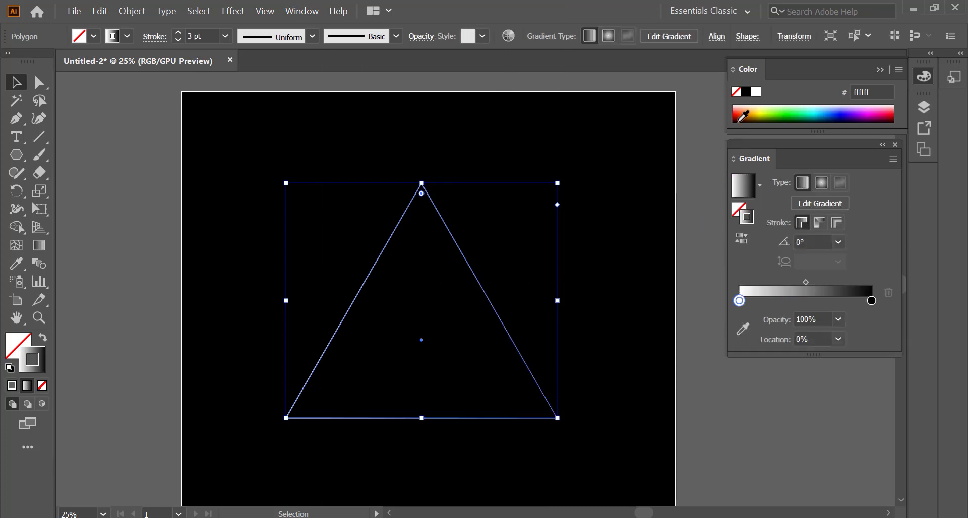
{"action": "left_click", "coordinate": [734, 108]}
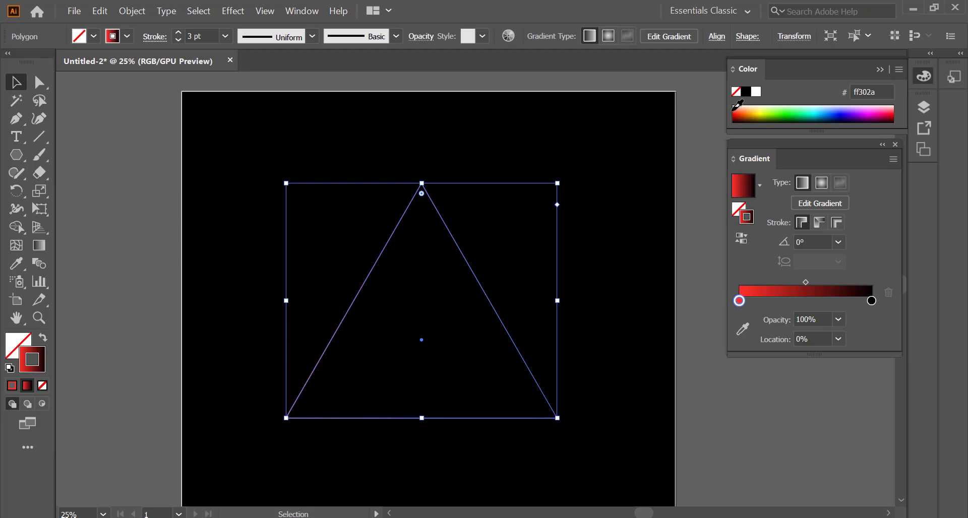
Step: Add yellow, green, blue and magenta stops at about 24%, 50%, 67% and 87%
{"action": "left_click", "coordinate": [771, 301]}
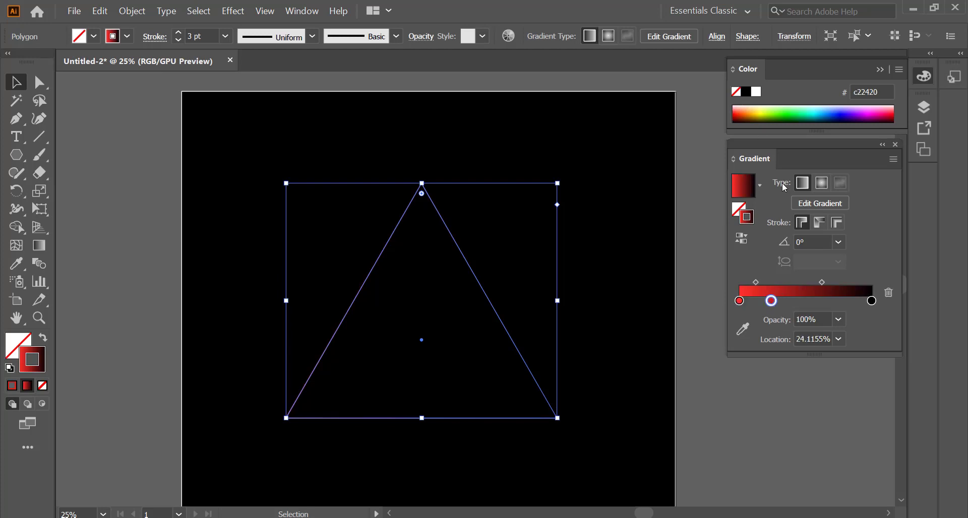
{"action": "left_click", "coordinate": [762, 111]}
{"action": "left_click", "coordinate": [801, 302]}
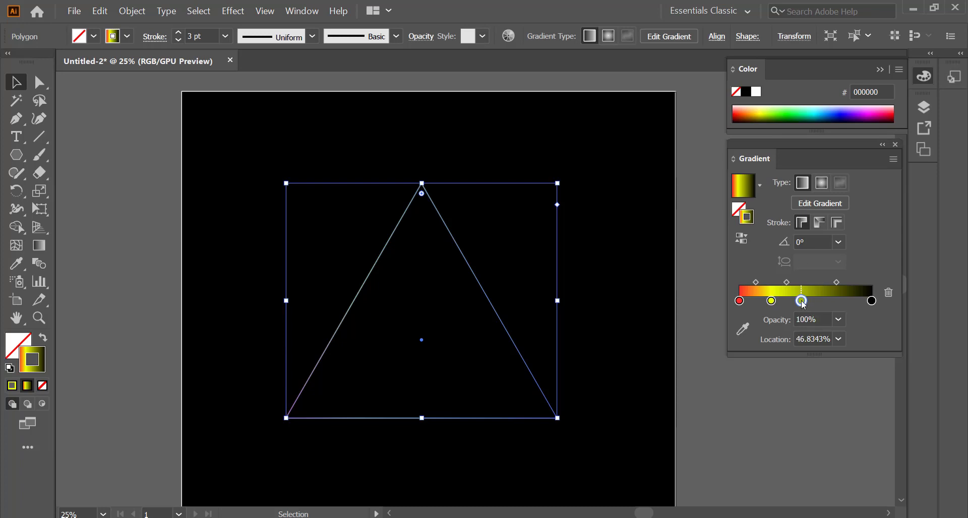
{"action": "left_click", "coordinate": [804, 112]}
{"action": "left_click", "coordinate": [829, 302]}
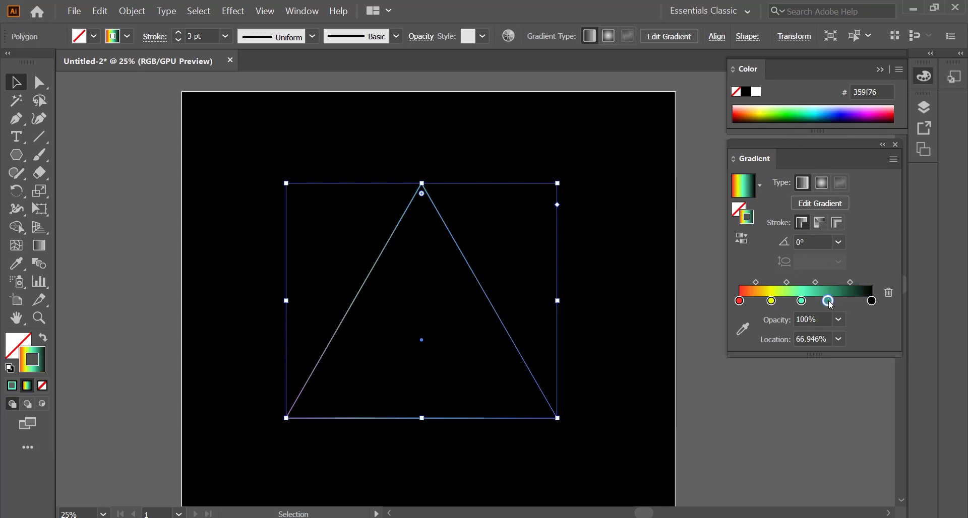
{"action": "left_click", "coordinate": [823, 113]}
{"action": "left_click", "coordinate": [854, 301]}
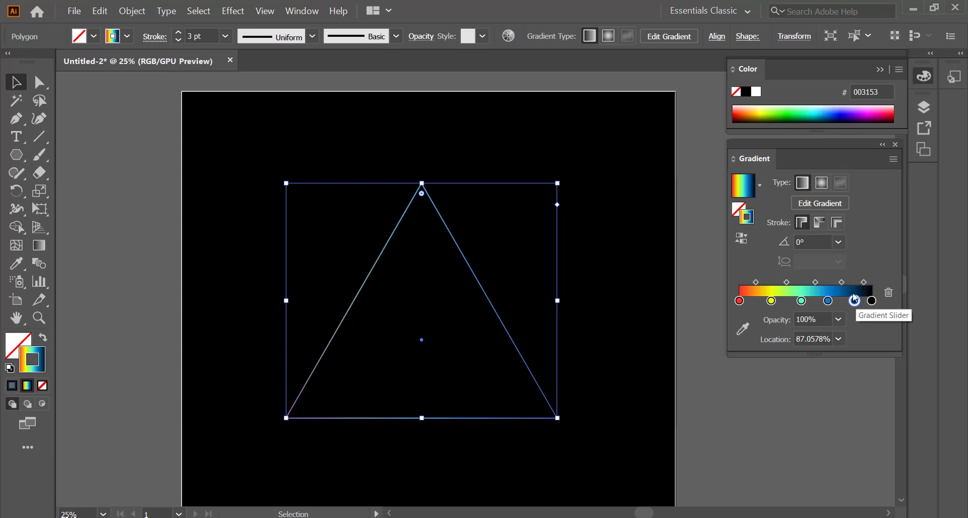
{"action": "left_click", "coordinate": [870, 114]}
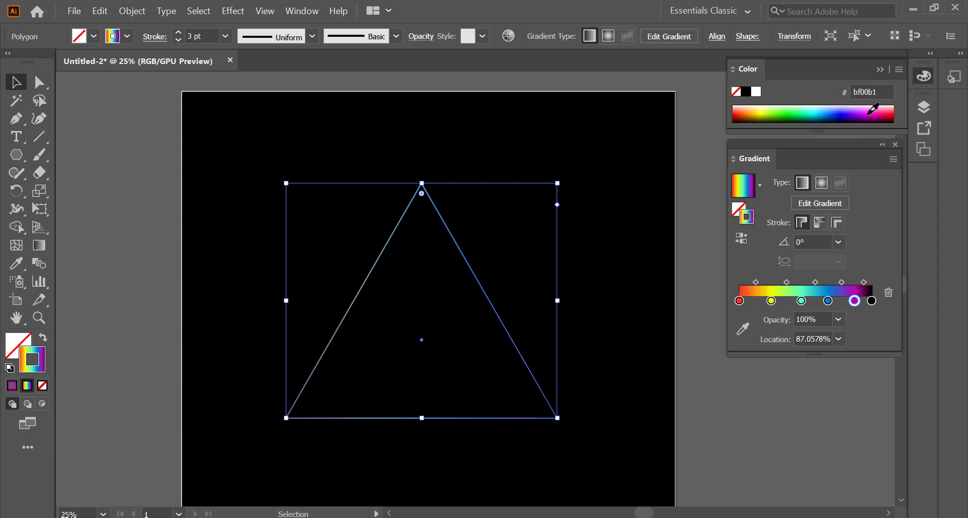
Step: Turn the black end stop red and reselect the triangle
{"action": "left_click", "coordinate": [872, 302]}
{"action": "left_click", "coordinate": [896, 104]}
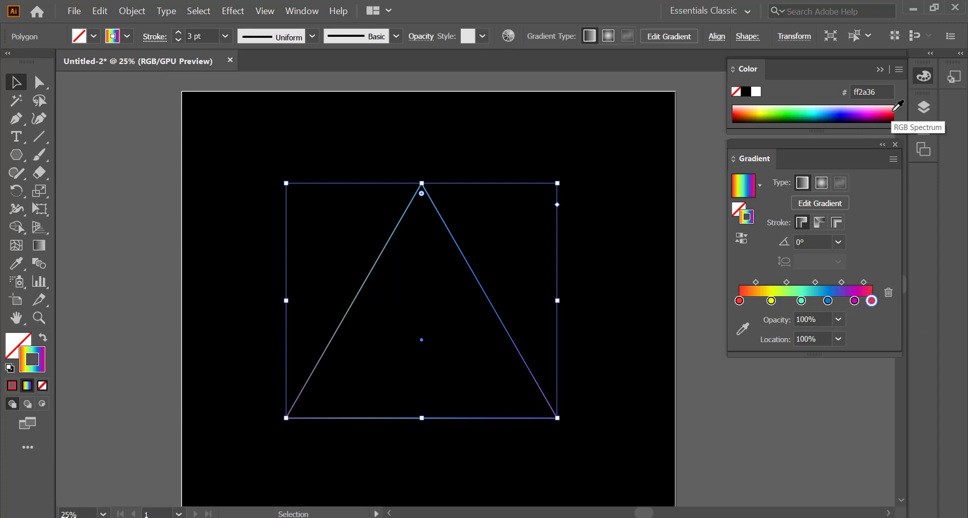
{"action": "left_click", "coordinate": [211, 152]}
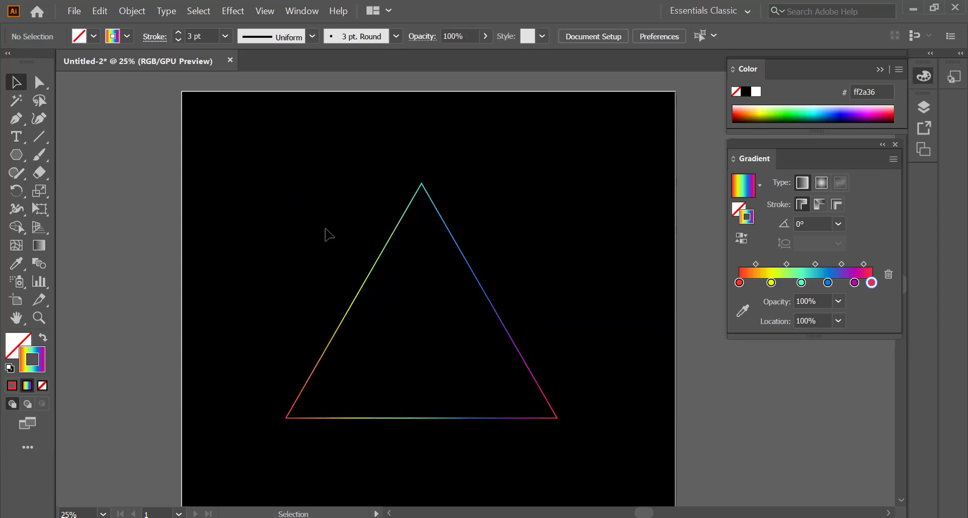
{"action": "left_click_drag", "start_coordinate": [326, 231], "coordinate": [487, 267]}
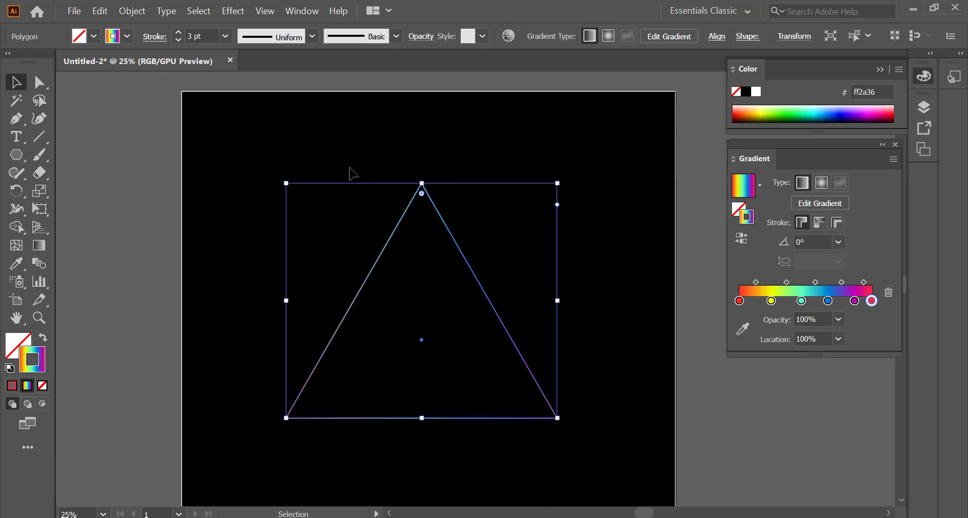
Step: Open the Transform effect dialog from Distort & Transform and turn on Random
{"action": "left_click", "coordinate": [235, 14]}
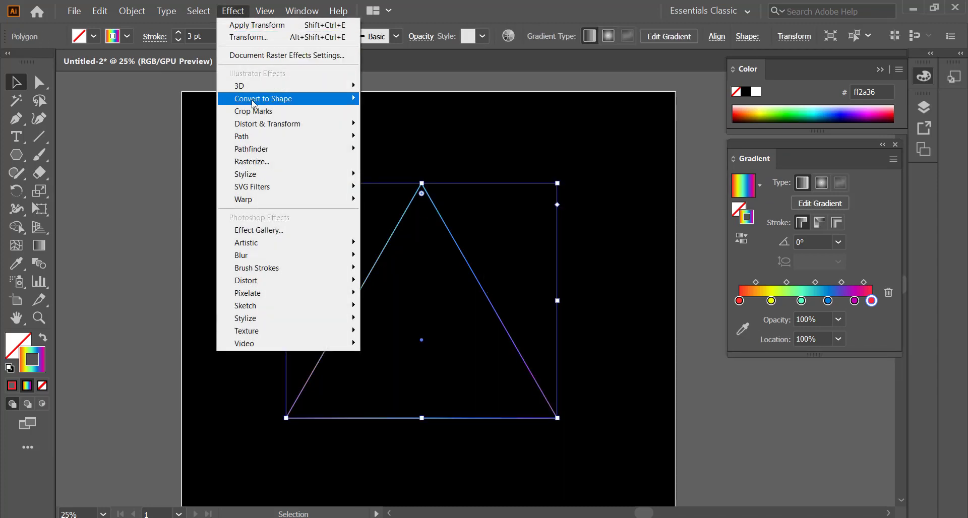
{"action": "mouse_move", "coordinate": [267, 123]}
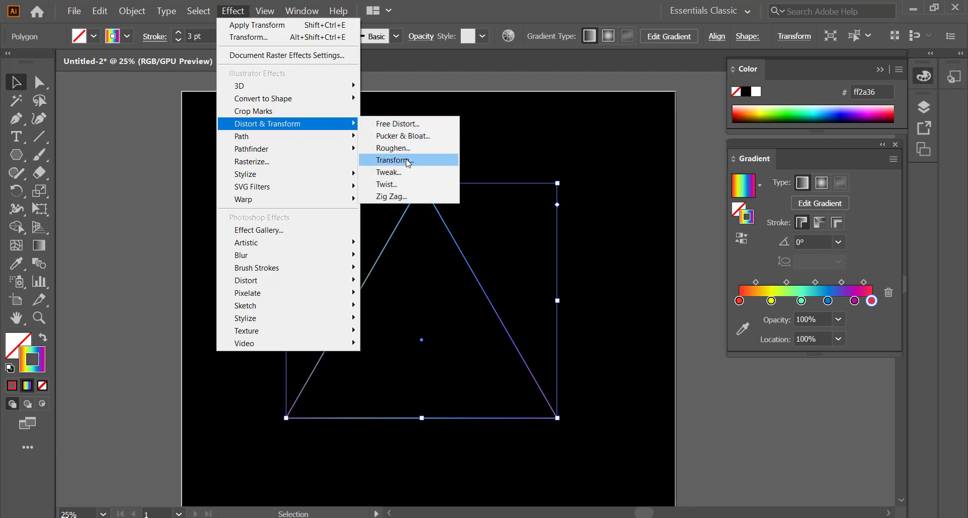
{"action": "left_click", "coordinate": [403, 160]}
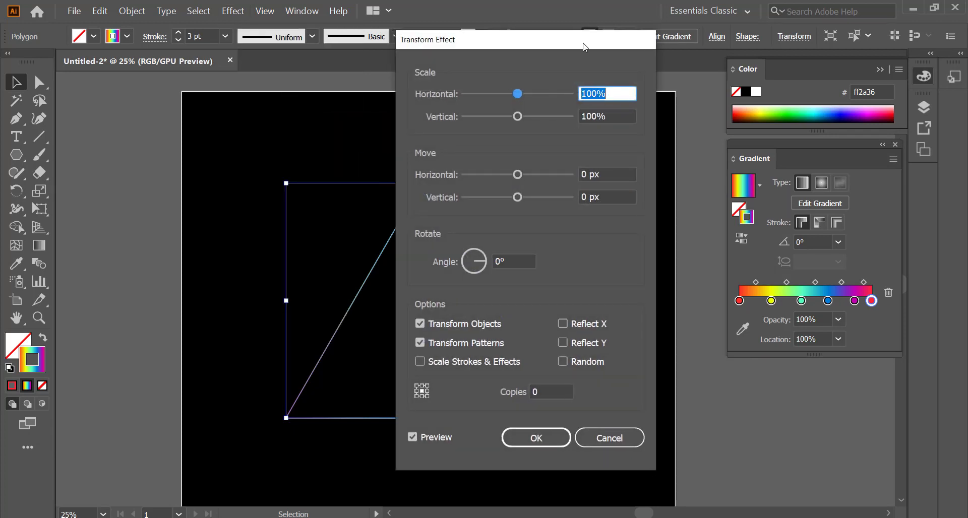
{"action": "left_click_drag", "start_coordinate": [554, 53], "coordinate": [777, 55]}
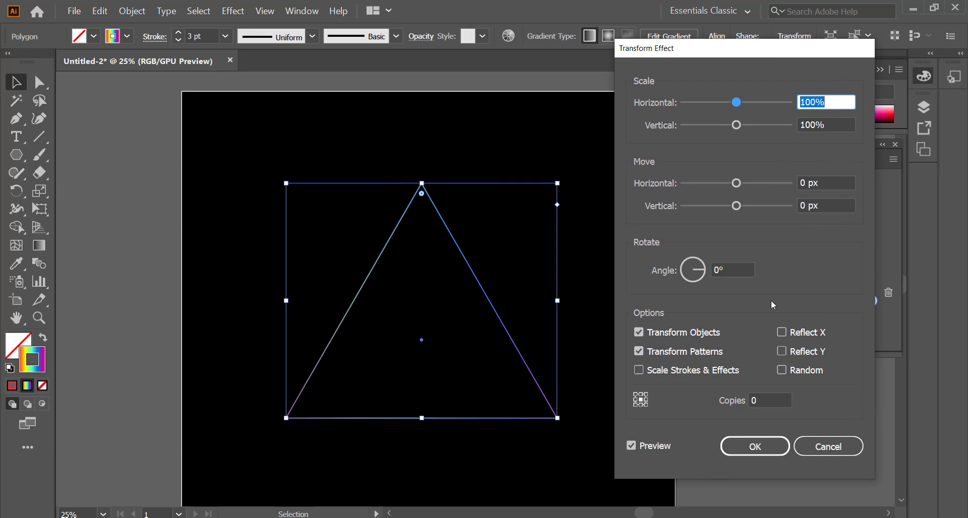
{"action": "left_click", "coordinate": [781, 372]}
{"action": "left_click", "coordinate": [766, 398]}
{"action": "type", "text": "30"}
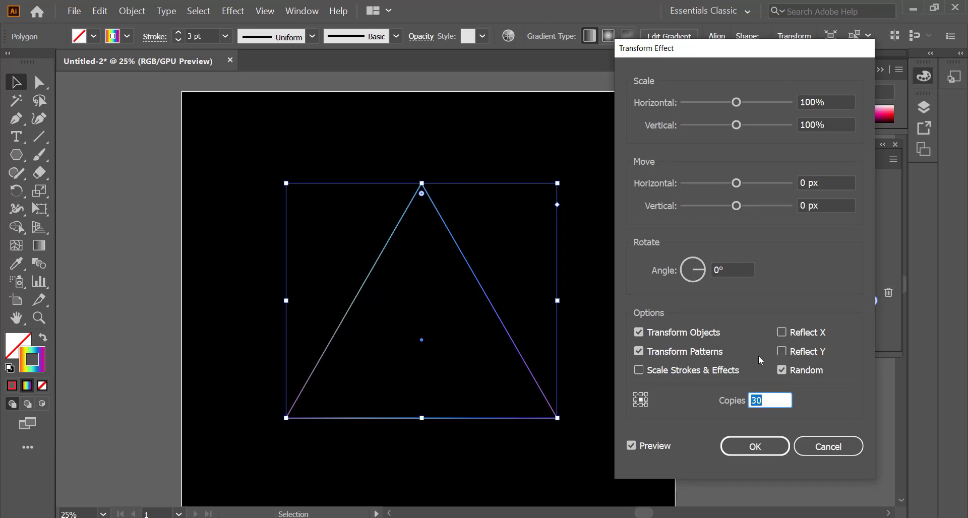
Step: Set the horizontal and vertical scale to 70%
{"action": "left_click", "coordinate": [832, 101]}
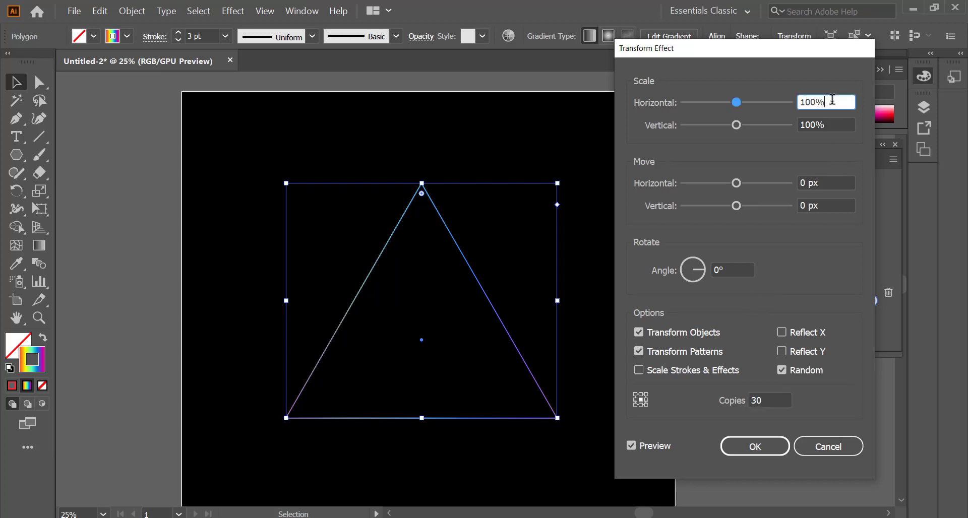
{"action": "left_click_drag", "start_coordinate": [832, 100], "coordinate": [780, 104]}
{"action": "type", "text": "70"}
{"action": "key", "text": "Tab"}
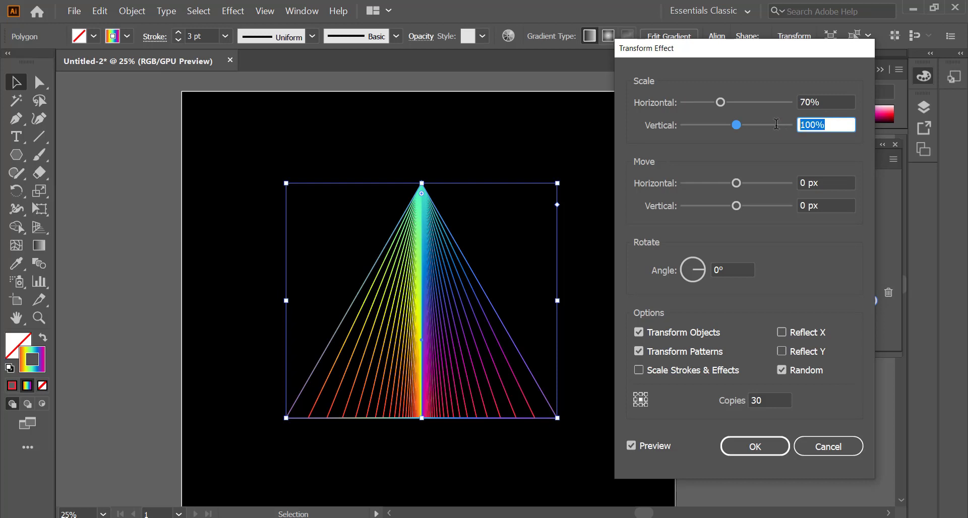
{"action": "type", "text": "70"}
{"action": "left_click", "coordinate": [829, 181]}
Step: Set the move offsets to -4 px horizontal and -38 px vertical
{"action": "double_click", "coordinate": [832, 182]}
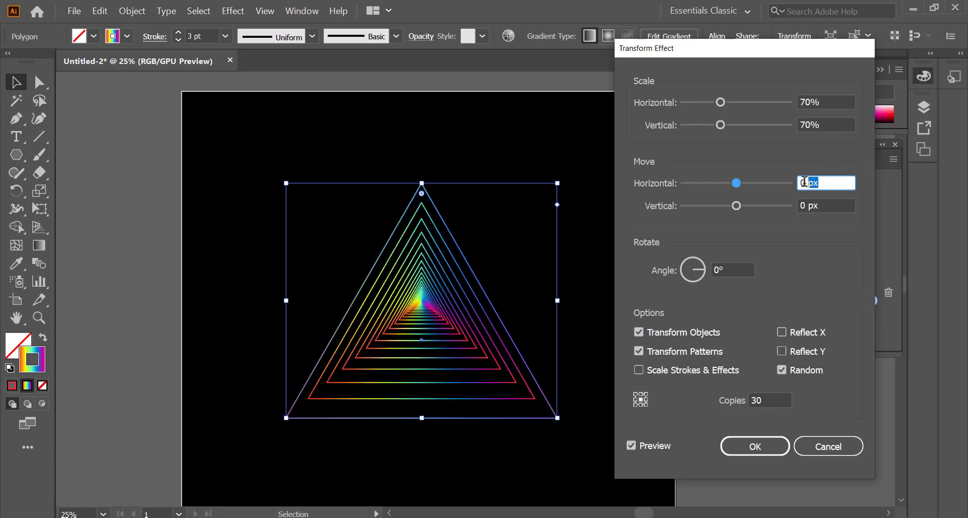
{"action": "key", "text": "Down"}
{"action": "key", "text": "Down"}
{"action": "key", "text": "Down"}
{"action": "key", "text": "Down"}
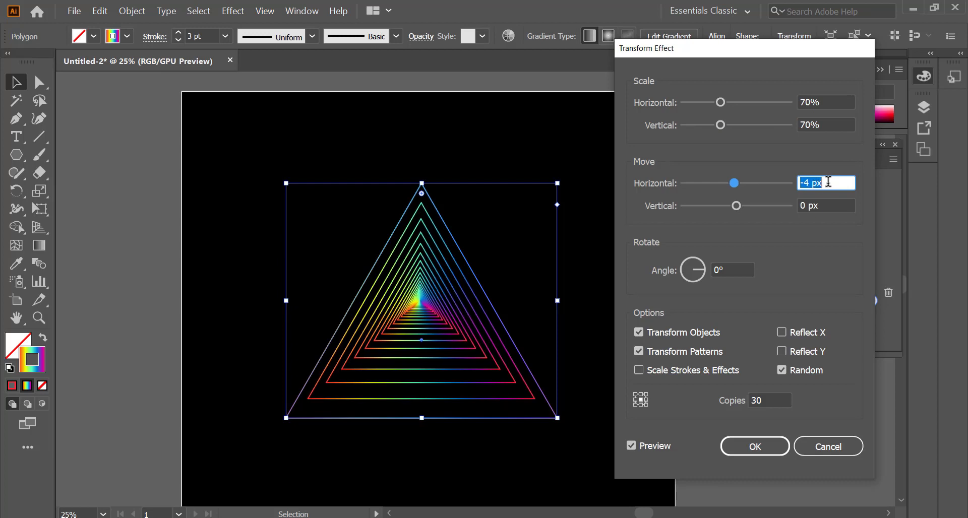
{"action": "left_click", "coordinate": [828, 204]}
{"action": "double_click", "coordinate": [828, 204]}
{"action": "key", "text": "shift+Down"}
{"action": "key", "text": "Down"}
{"action": "key", "text": "Down"}
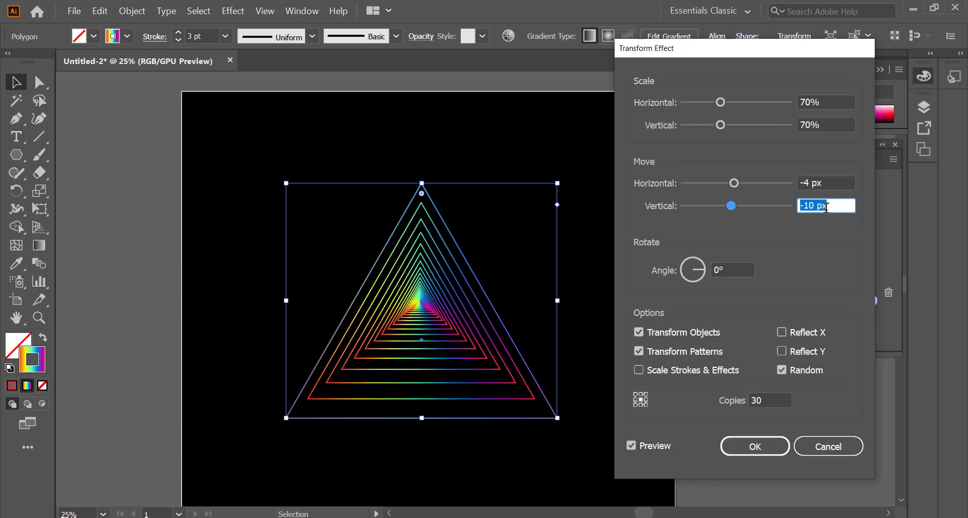
{"action": "key", "text": "Down"}
{"action": "key", "text": "Down"}
{"action": "key", "text": "shift+Down"}
{"action": "key", "text": "Down"}
{"action": "key", "text": "Down"}
{"action": "key", "text": "Down"}
{"action": "key", "text": "Down"}
{"action": "key", "text": "Down"}
{"action": "key", "text": "Down"}
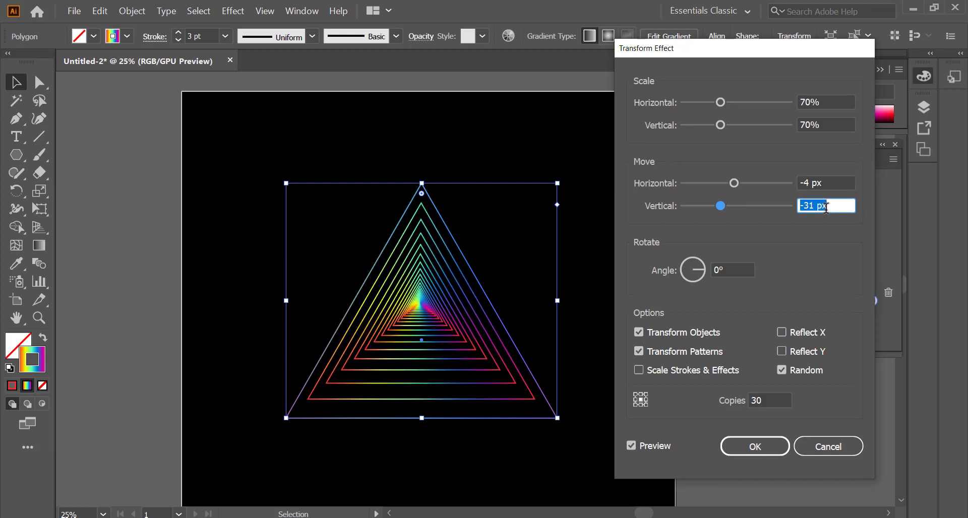
{"action": "key", "text": "Down"}
{"action": "key", "text": "Down"}
{"action": "key", "text": "Down"}
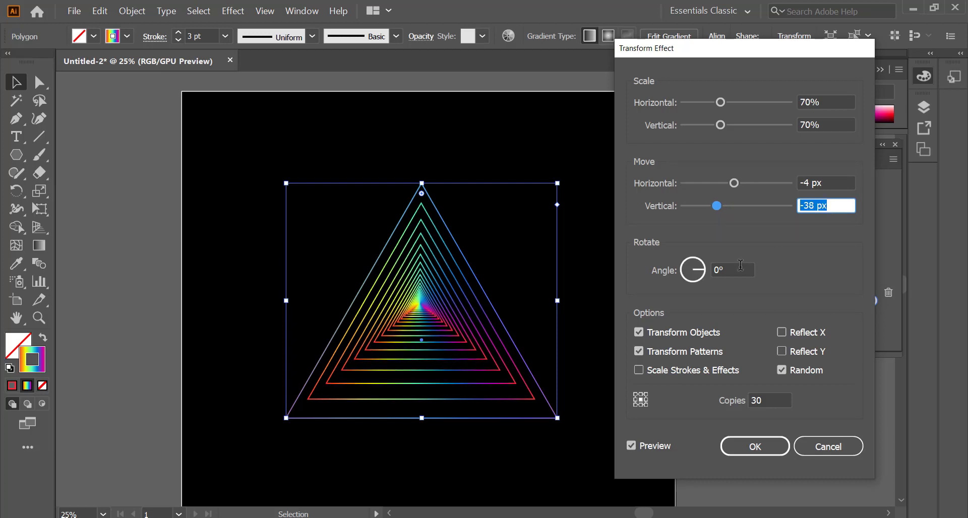
Step: Raise the rotation angle to 11° so the copies spiral inward
{"action": "left_click", "coordinate": [740, 266]}
{"action": "key", "text": "Up"}
{"action": "key", "text": "Up"}
{"action": "key", "text": "Up"}
{"action": "key", "text": "Up"}
{"action": "key", "text": "Up"}
{"action": "key", "text": "Up"}
{"action": "key", "text": "Up"}
{"action": "key", "text": "Up"}
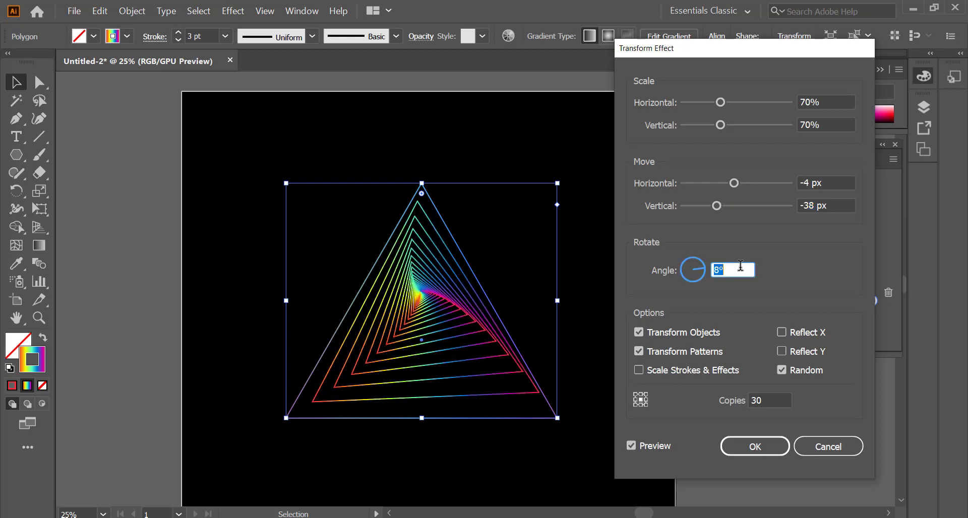
{"action": "key", "text": "Up"}
{"action": "key", "text": "Up"}
{"action": "key", "text": "Up"}
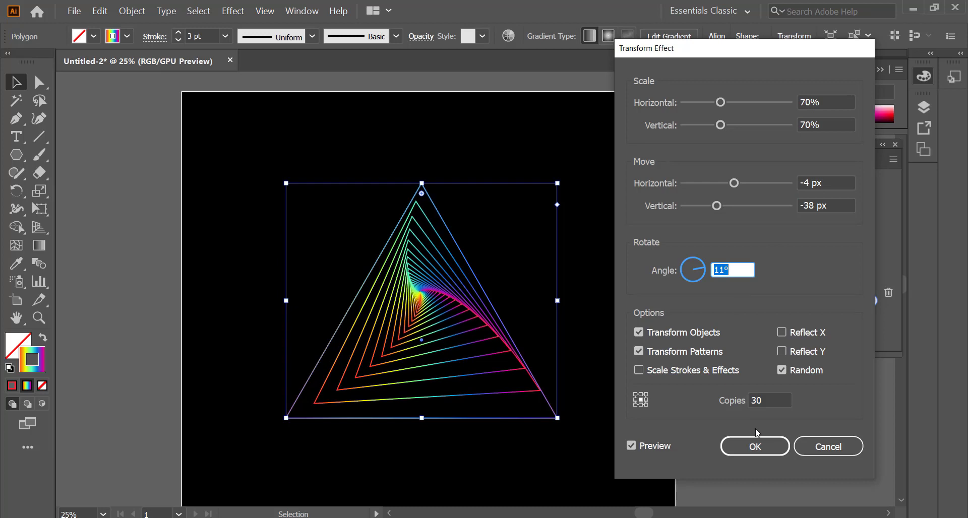
Step: Reduce the copies and raise the scale to 77% horizontal, 83% vertical
{"action": "left_click", "coordinate": [768, 400]}
{"action": "key", "text": "Down"}
{"action": "key", "text": "Down"}
{"action": "key", "text": "Down"}
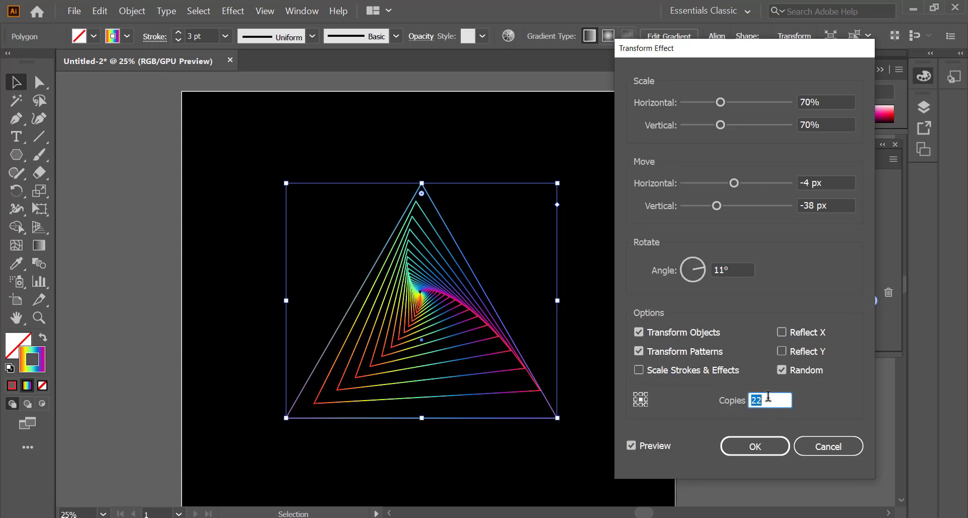
{"action": "left_click", "coordinate": [825, 124]}
{"action": "key", "text": "Up"}
{"action": "key", "text": "Up"}
{"action": "key", "text": "Up"}
{"action": "key", "text": "Up"}
{"action": "key", "text": "Up"}
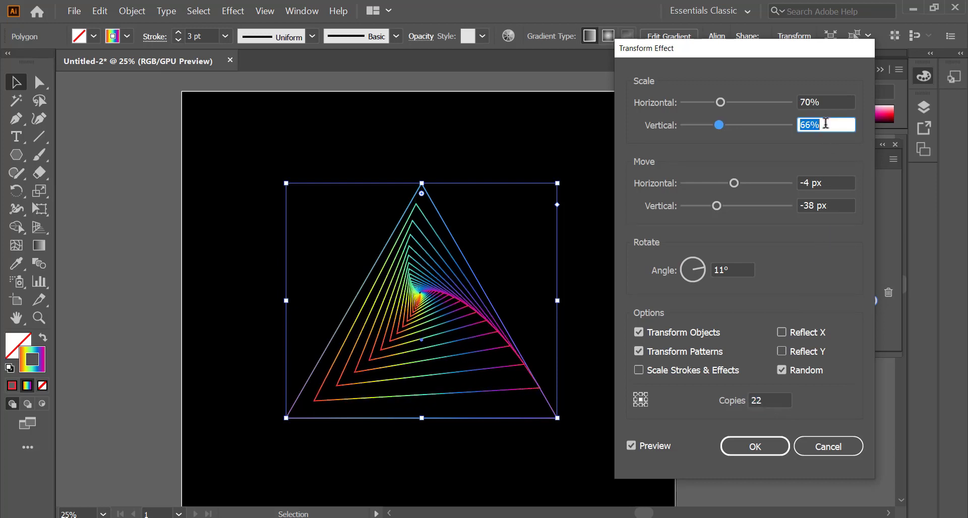
{"action": "key", "text": "Up"}
{"action": "key", "text": "Up"}
{"action": "key", "text": "Up"}
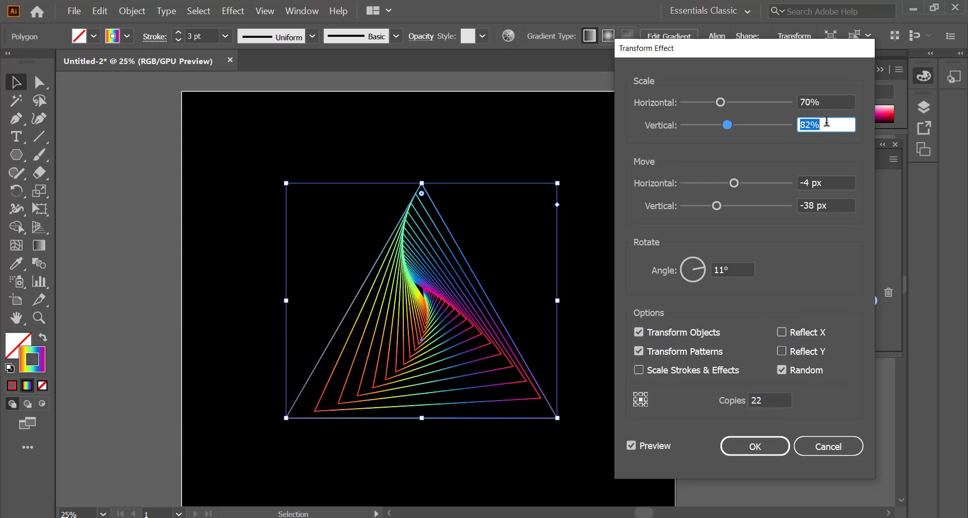
{"action": "key", "text": "Up"}
{"action": "key", "text": "Up"}
{"action": "key", "text": "Up"}
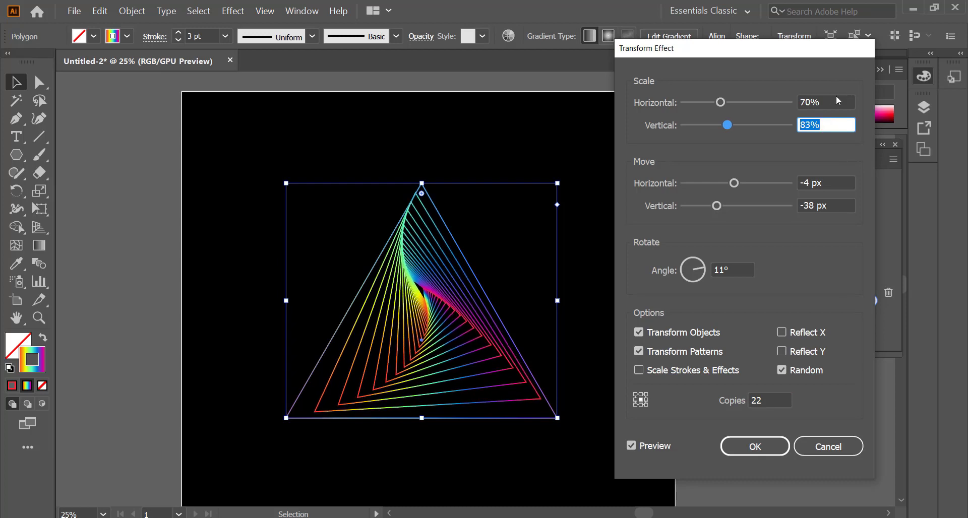
{"action": "left_click", "coordinate": [836, 102]}
{"action": "key", "text": "Up"}
{"action": "key", "text": "Up"}
{"action": "key", "text": "Up"}
{"action": "key", "text": "Up"}
{"action": "key", "text": "Up"}
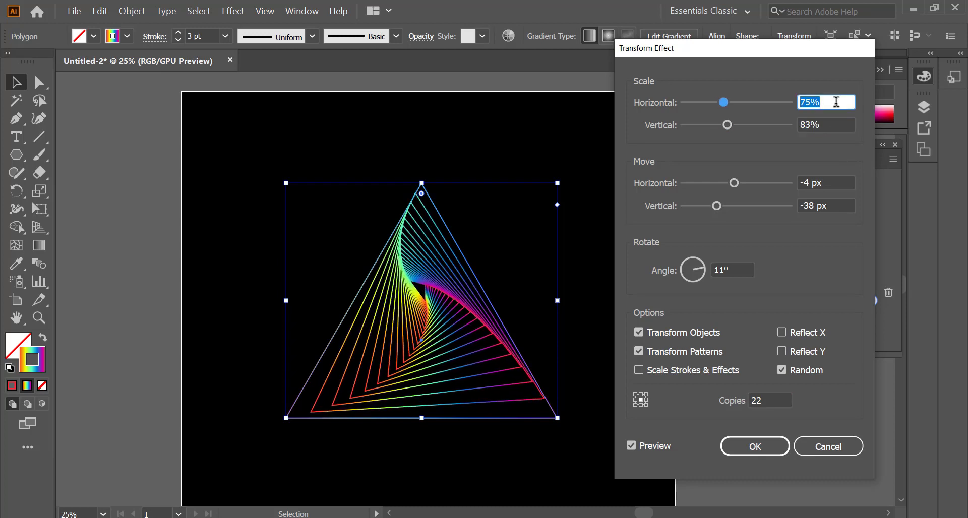
{"action": "key", "text": "Up"}
{"action": "key", "text": "Up"}
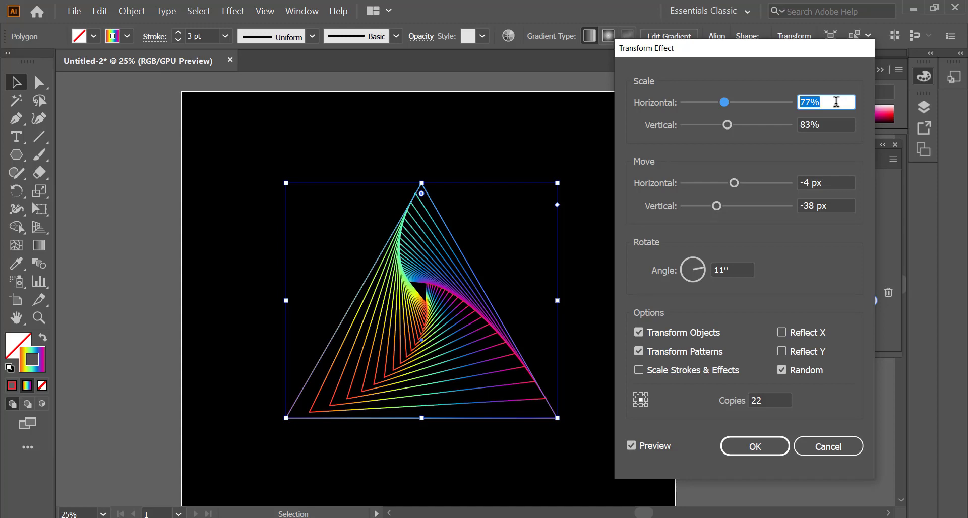
Step: Set the move offset to -29 px / 7 px, copies to 40, and apply the effect
{"action": "left_click", "coordinate": [832, 183]}
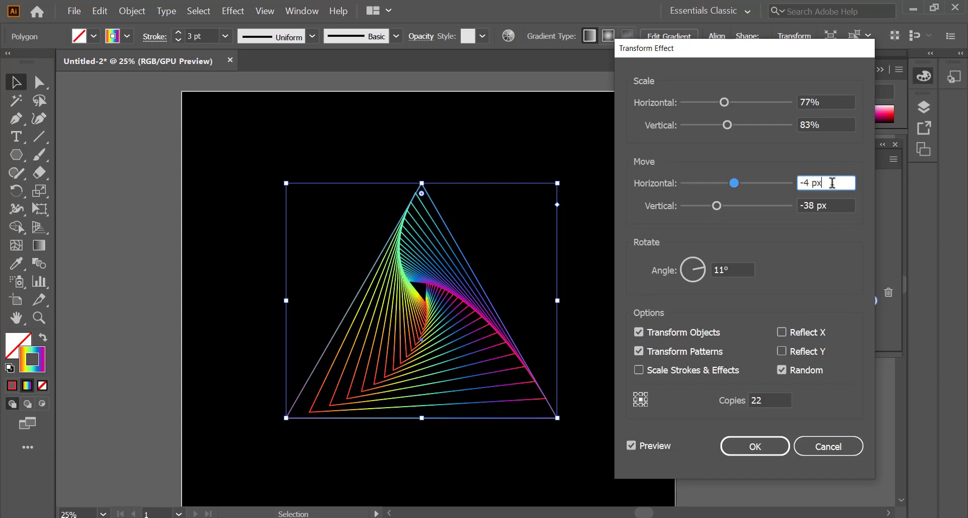
{"action": "key", "text": "Down"}
{"action": "key", "text": "Down"}
{"action": "key", "text": "Down"}
{"action": "key", "text": "Down"}
{"action": "key", "text": "Down"}
{"action": "key", "text": "Down"}
{"action": "key", "text": "Down"}
{"action": "key", "text": "Down"}
{"action": "key", "text": "Down"}
{"action": "key", "text": "Down"}
{"action": "key", "text": "Down"}
{"action": "key", "text": "Down"}
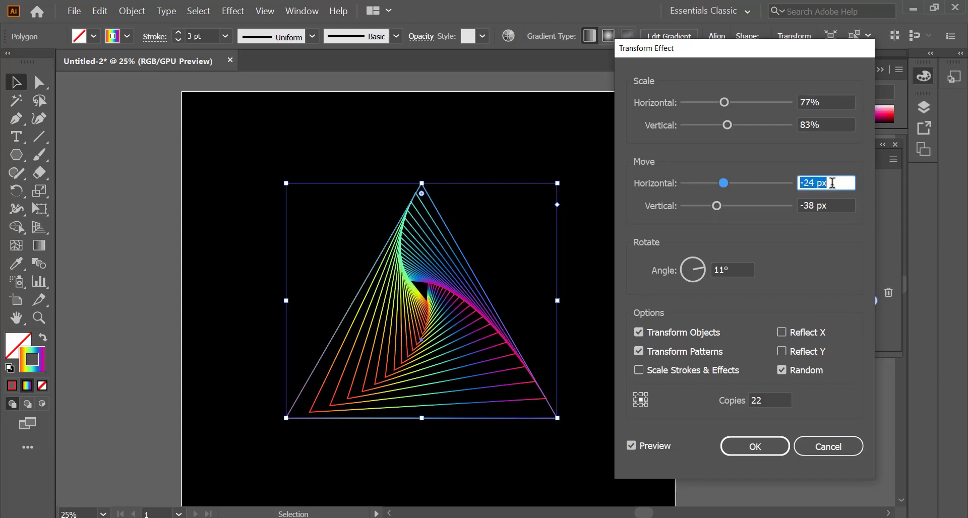
{"action": "key", "text": "Down"}
{"action": "key", "text": "Down"}
{"action": "key", "text": "Down"}
{"action": "left_click", "coordinate": [839, 207]}
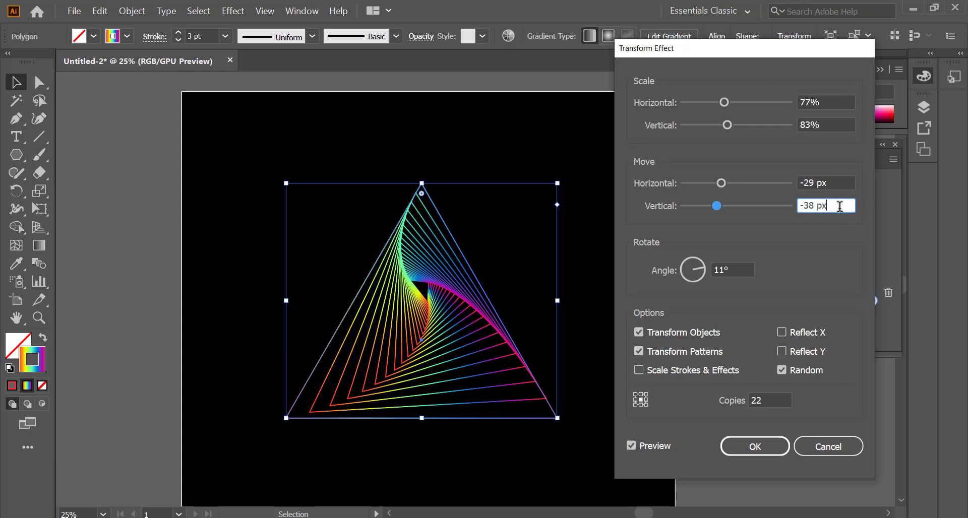
{"action": "key", "text": "Down"}
{"action": "key", "text": "Down"}
{"action": "key", "text": "Up"}
{"action": "key", "text": "Up"}
{"action": "key", "text": "Up"}
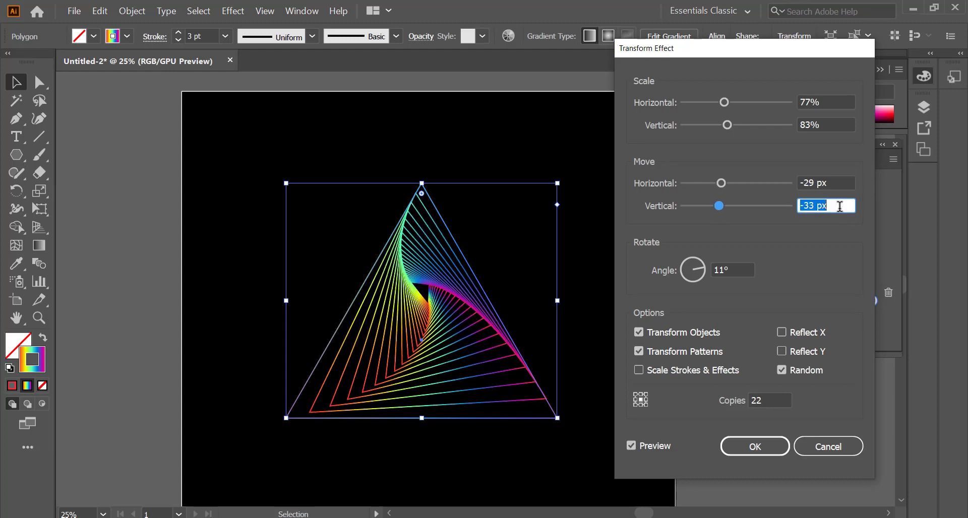
{"action": "key", "text": "Up"}
{"action": "key", "text": "Up"}
{"action": "key", "text": "Up"}
{"action": "key", "text": "Up"}
{"action": "key", "text": "Up"}
{"action": "key", "text": "Up"}
{"action": "key", "text": "Up"}
{"action": "key", "text": "Up"}
{"action": "key", "text": "Up"}
{"action": "key", "text": "Up"}
{"action": "key", "text": "Up"}
{"action": "key", "text": "Up"}
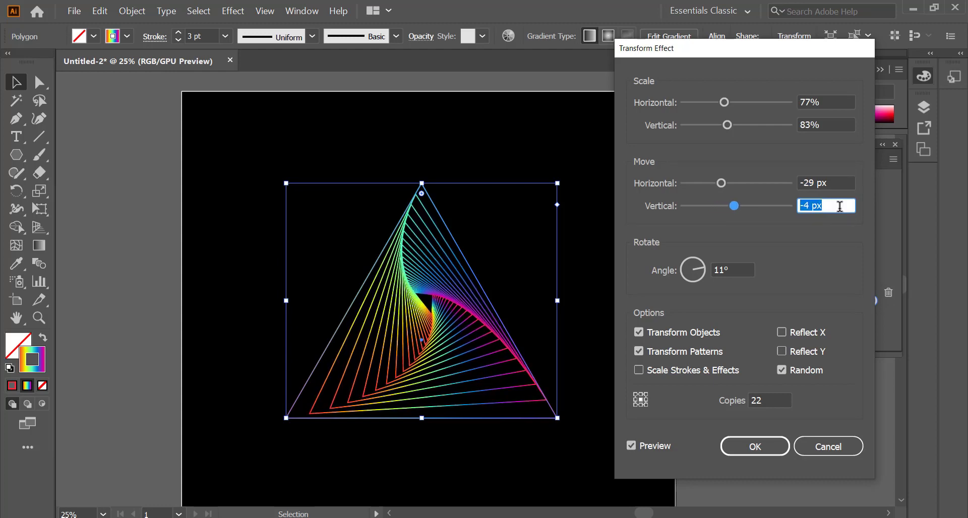
{"action": "key", "text": "Up"}
{"action": "key", "text": "Up"}
{"action": "key", "text": "Up"}
{"action": "key", "text": "Up"}
{"action": "key", "text": "Up"}
{"action": "key", "text": "Up"}
{"action": "key", "text": "Up"}
{"action": "key", "text": "Up"}
{"action": "key", "text": "Up"}
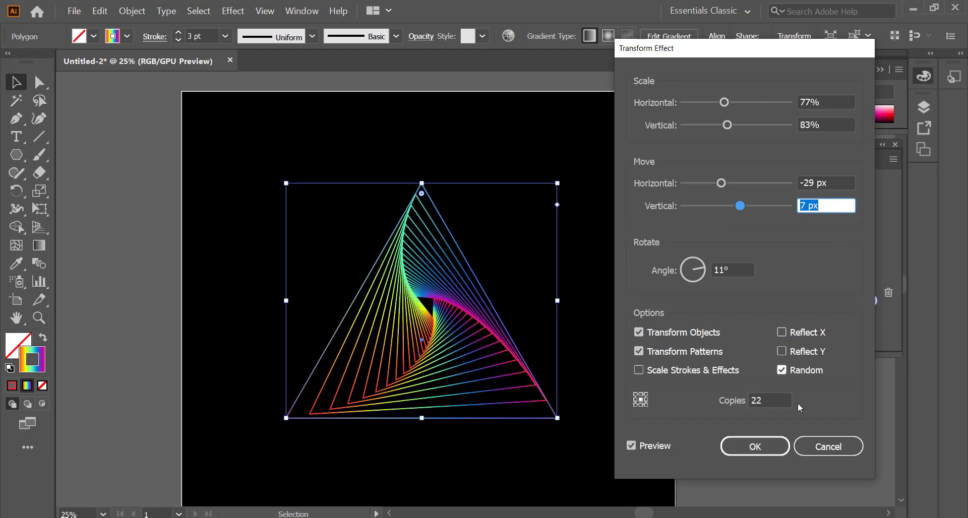
{"action": "left_click", "coordinate": [771, 401]}
{"action": "key", "text": "Up"}
{"action": "key", "text": "Up"}
{"action": "key", "text": "Up"}
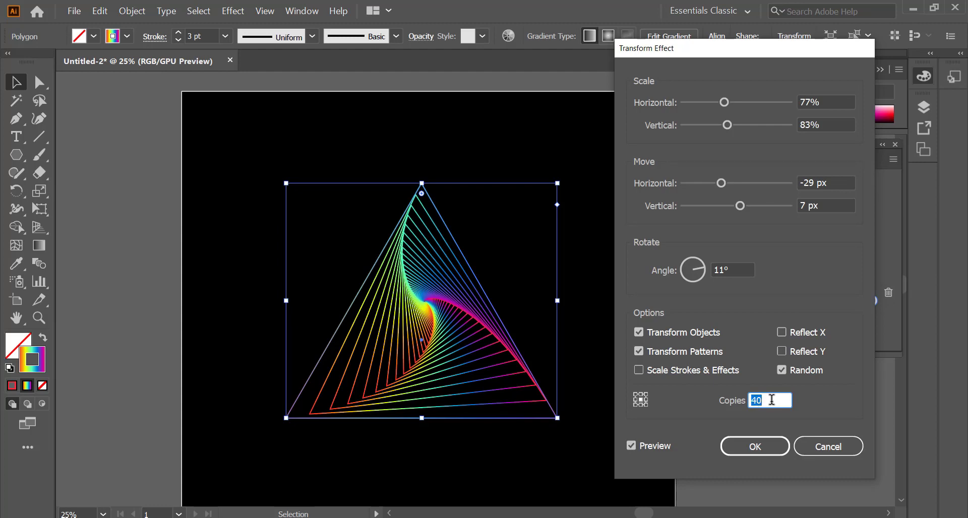
{"action": "left_click", "coordinate": [759, 446]}
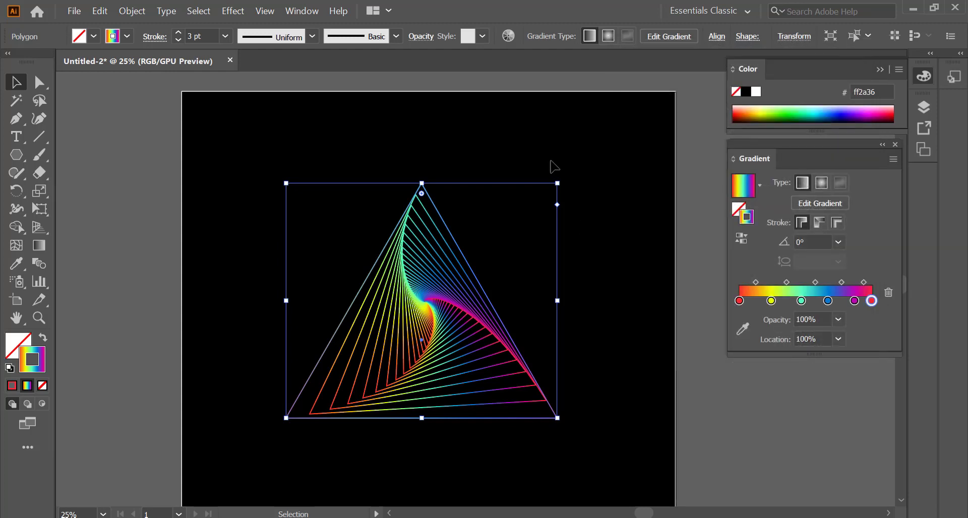
{"action": "left_click", "coordinate": [551, 162]}
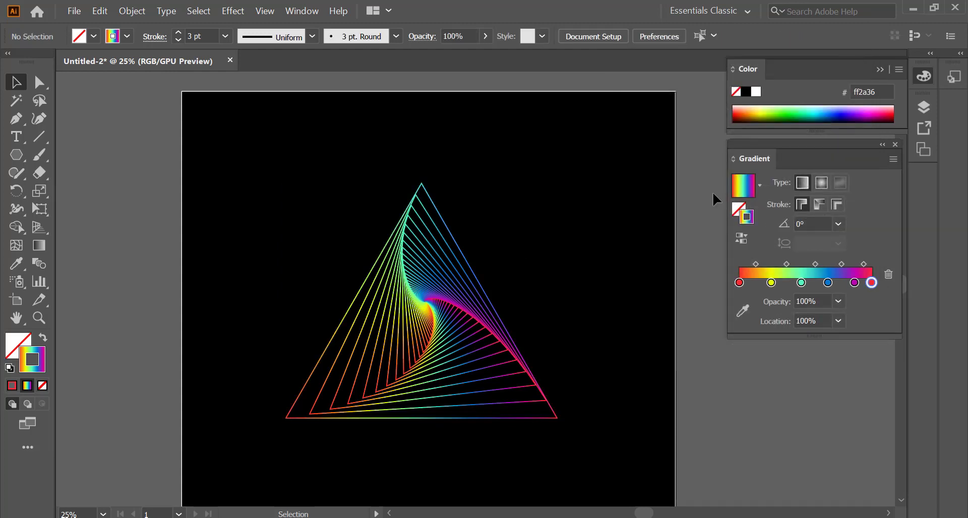
Step: Change the leftmost red gradient stop to white
{"action": "left_click", "coordinate": [510, 319]}
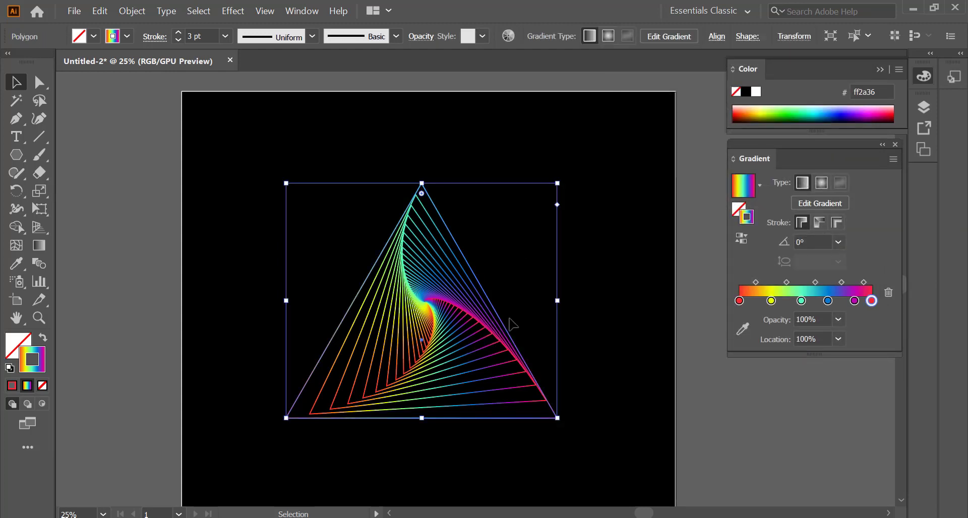
{"action": "left_click", "coordinate": [739, 302]}
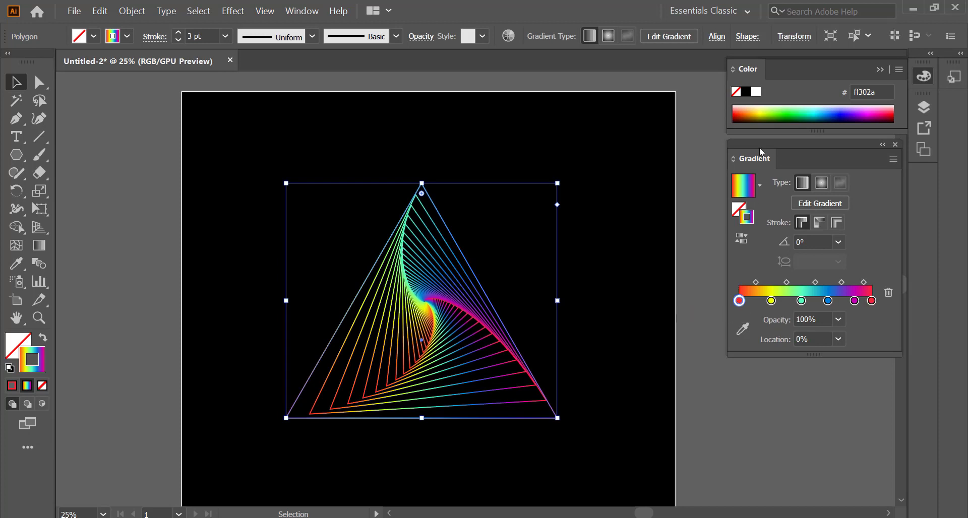
{"action": "left_click", "coordinate": [756, 91]}
{"action": "left_click", "coordinate": [621, 243]}
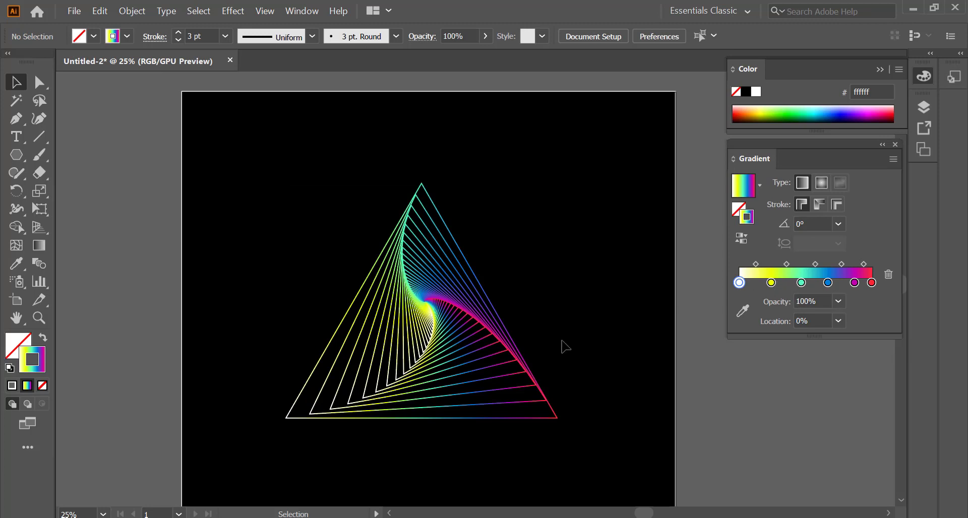
Step: Recolour the teal middle gradient stop to bright cyan 15fbff
{"action": "left_click", "coordinate": [519, 340]}
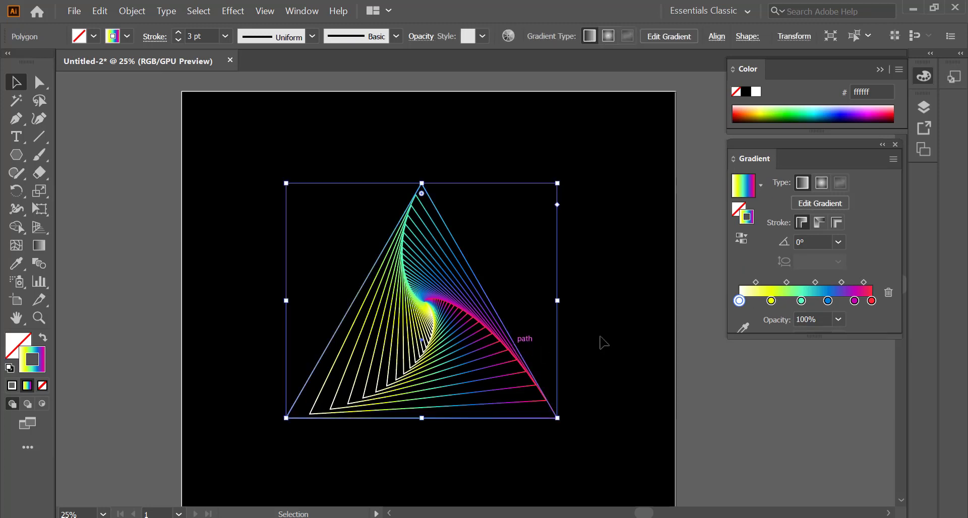
{"action": "left_click", "coordinate": [802, 301]}
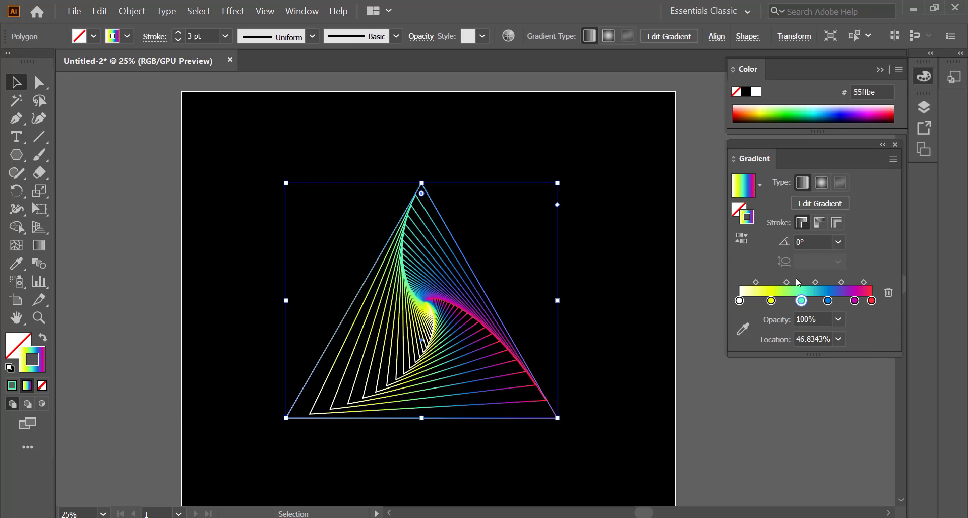
{"action": "left_click", "coordinate": [792, 112]}
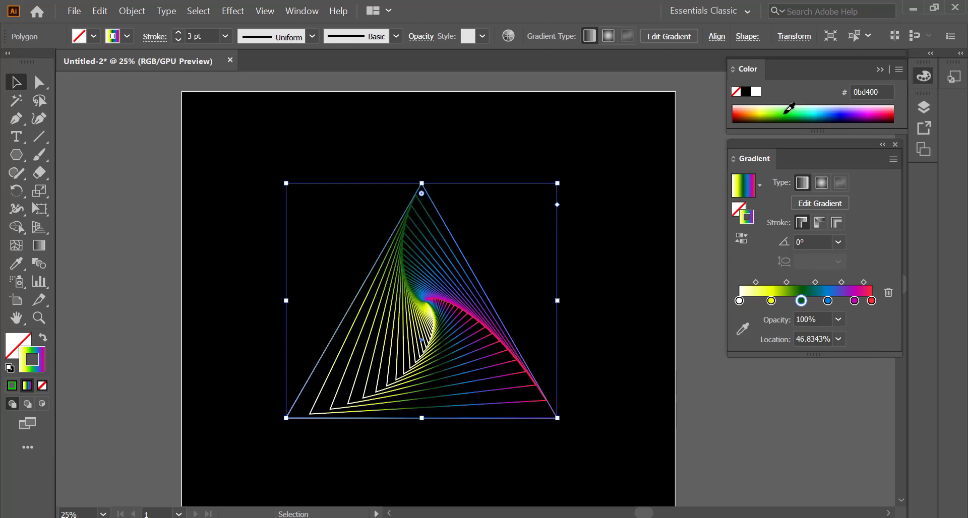
{"action": "left_click", "coordinate": [791, 108]}
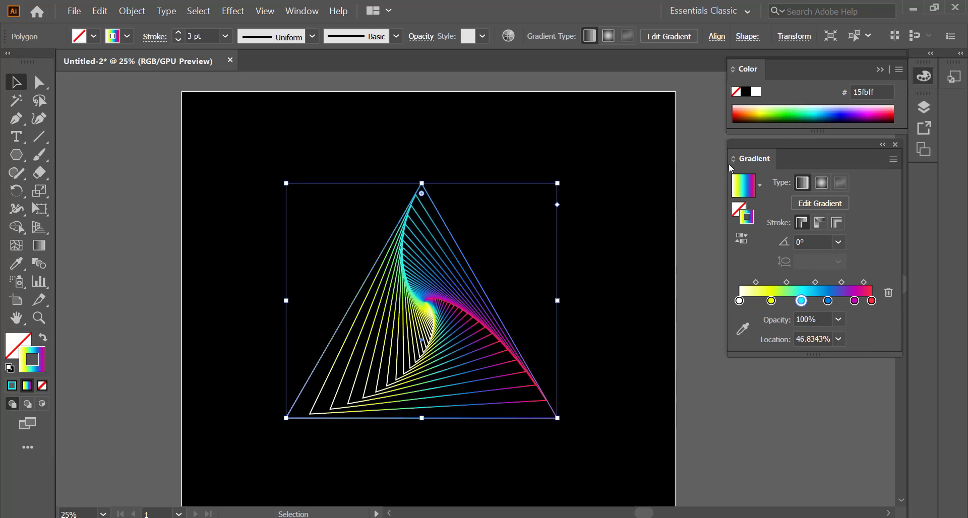
{"action": "left_click", "coordinate": [614, 206]}
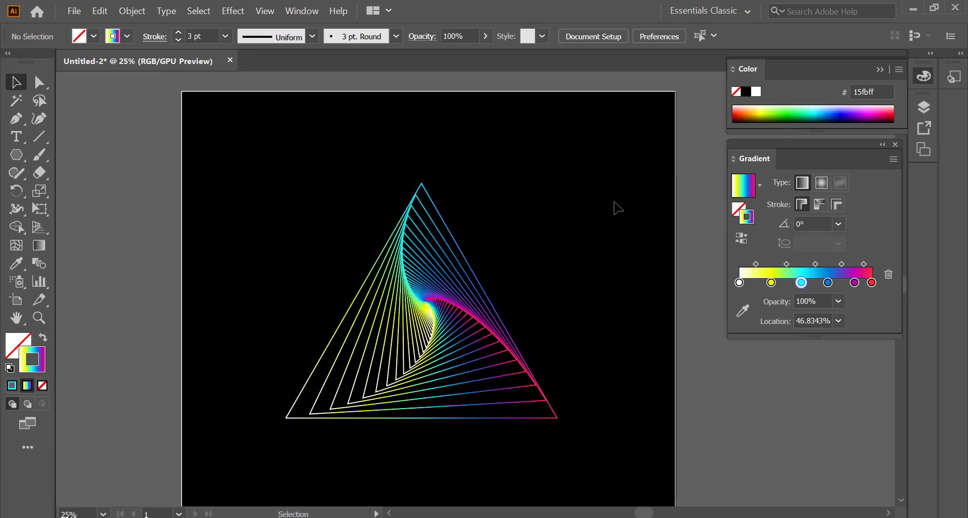